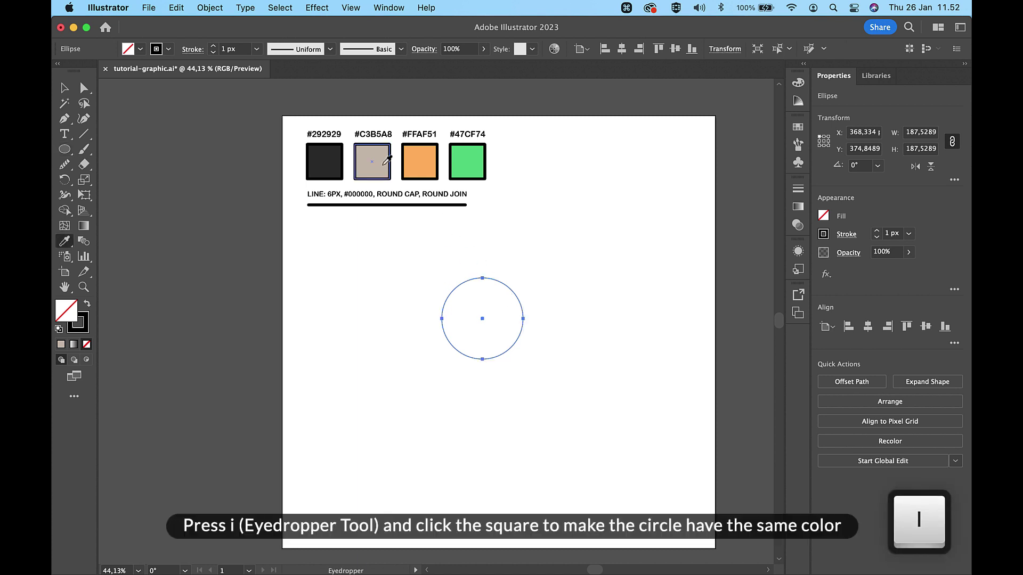
- Apply the fill and stroke of the #C3B5A8 swatch square to the circle using the Eyedropper
click(382, 164)
key(v)
click(550, 244)
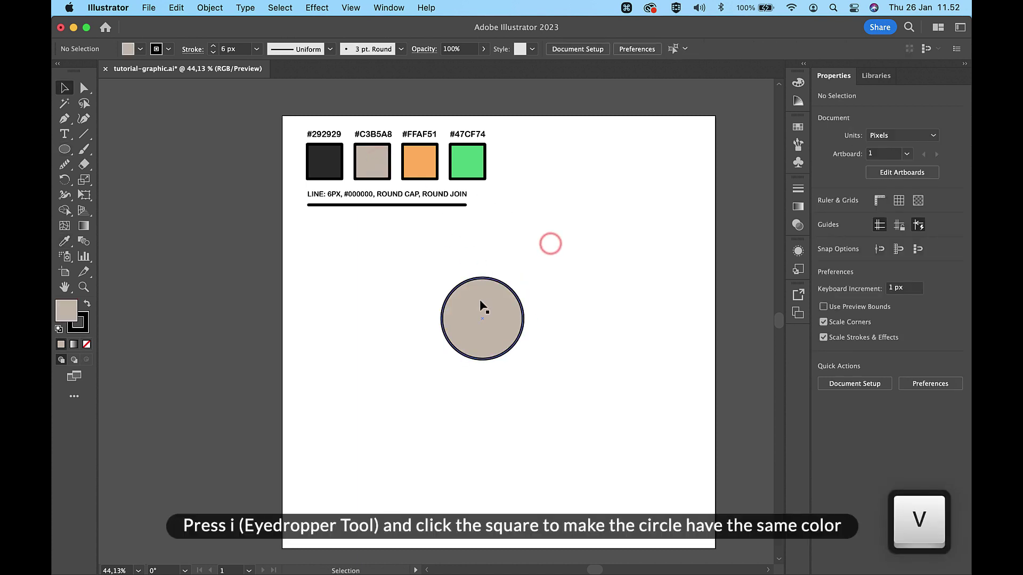
- Paint a curve with the Paintbrush from just above the circle down to near its center
scroll(480, 300, up, 5)
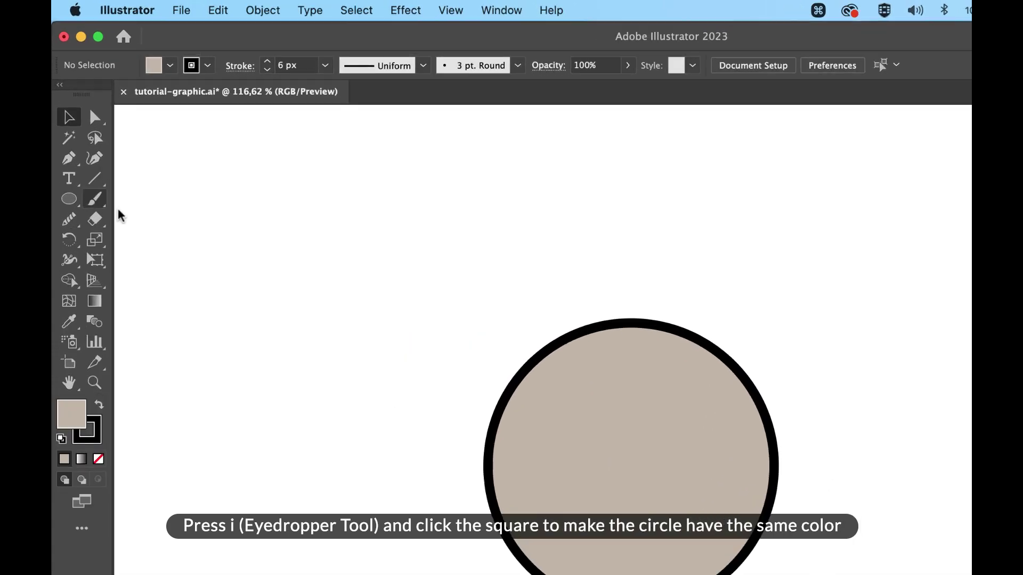
click(84, 149)
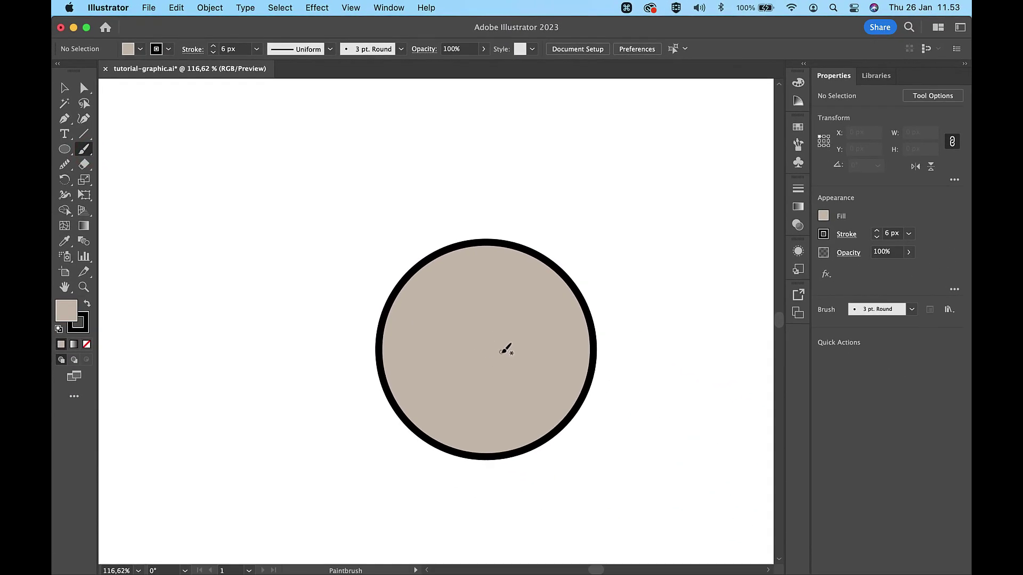
key(v)
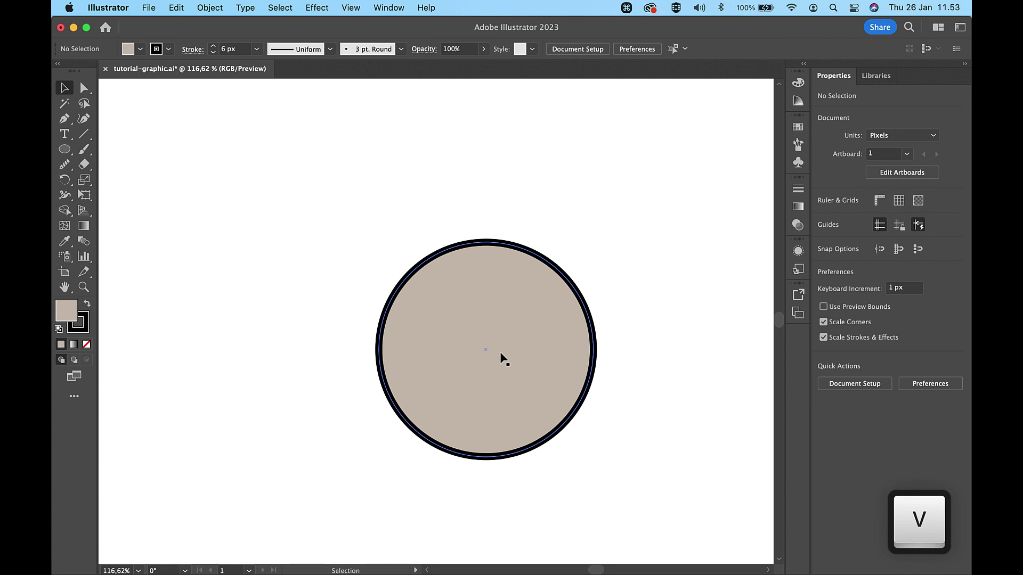
click(501, 352)
key(b)
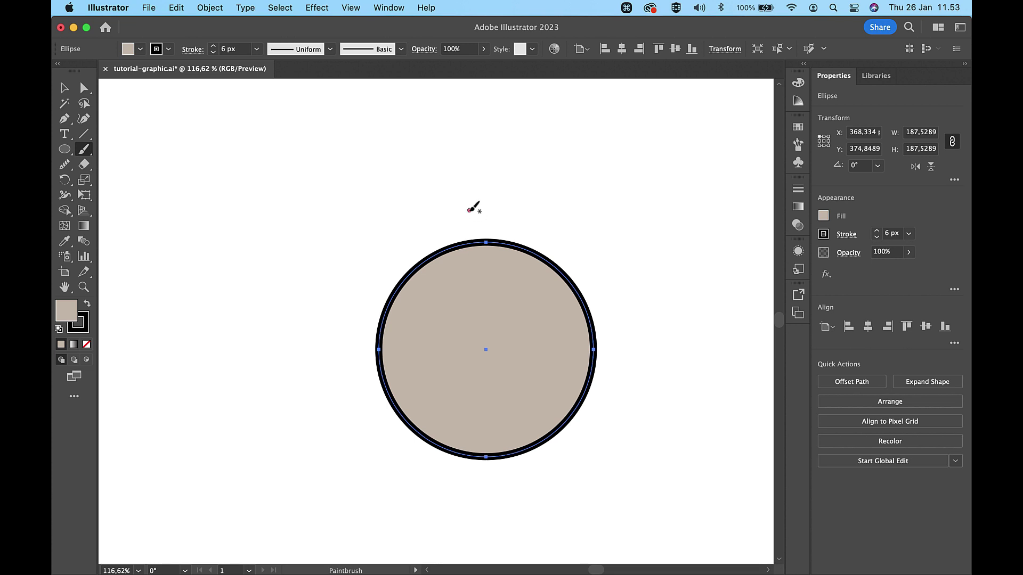
drag(469, 209, 508, 295)
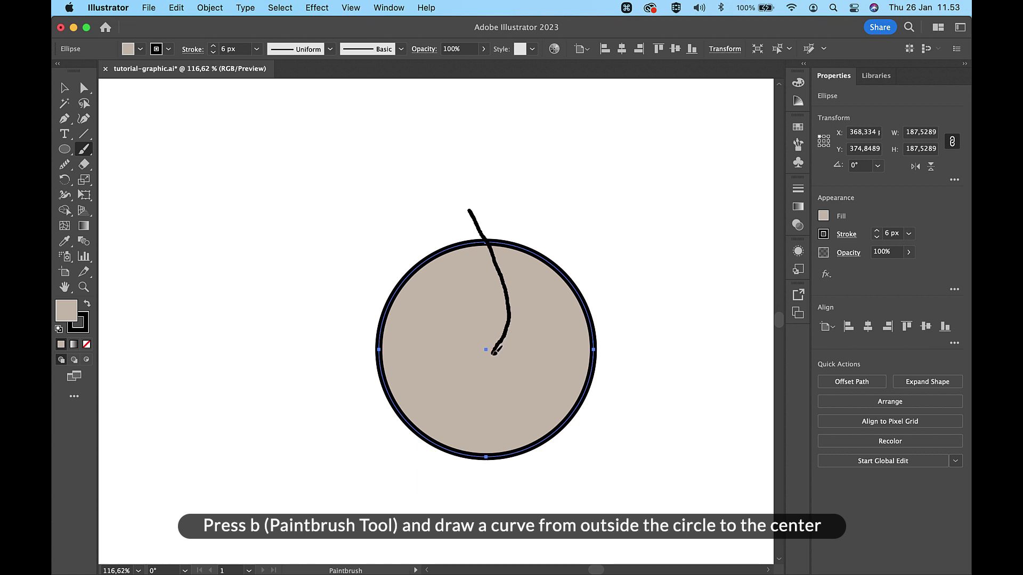
drag(496, 351, 492, 353)
key(v)
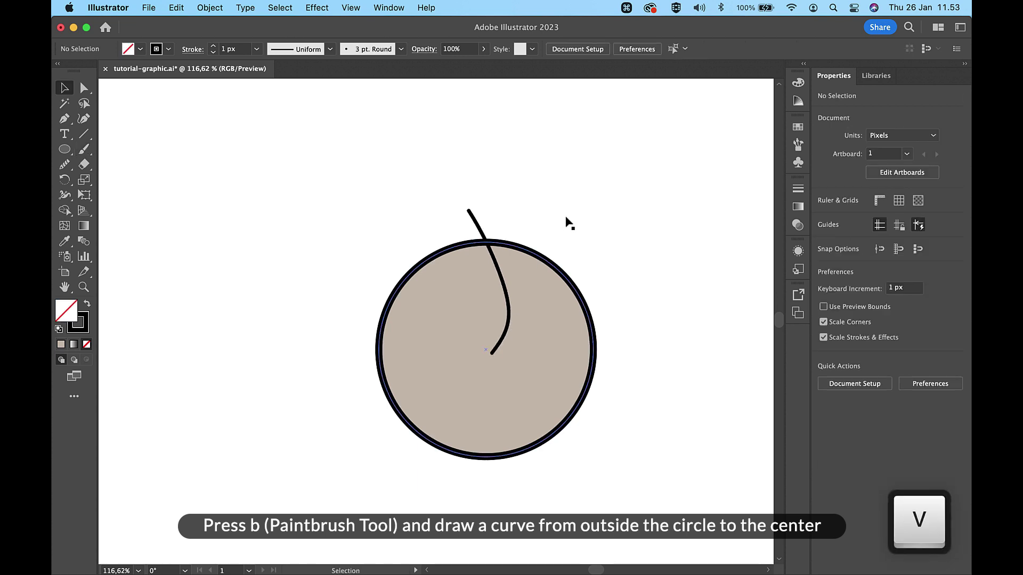
- Move the painted curve so that its lower end snaps to the circle's center
scroll(566, 221, up, 5)
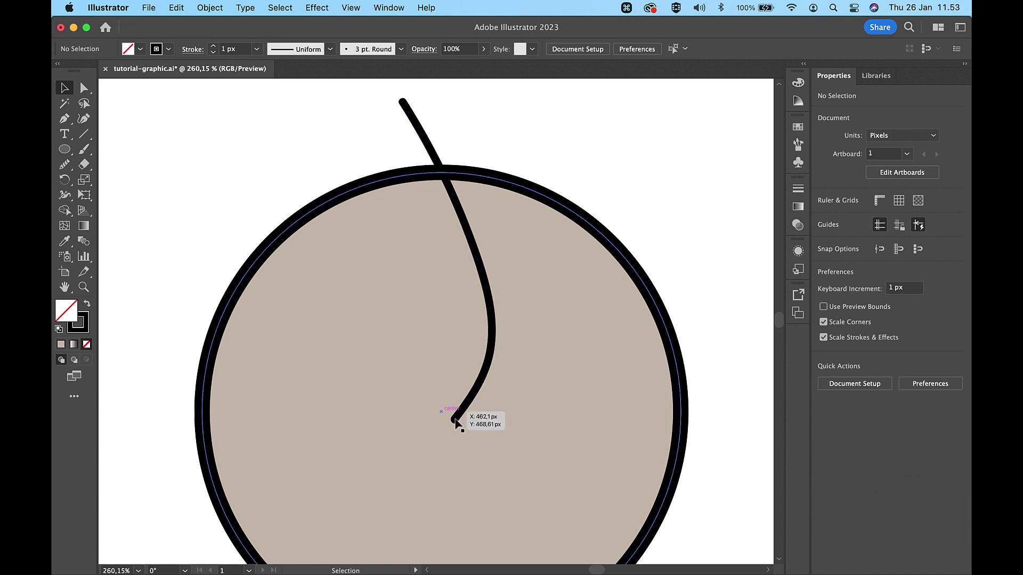
drag(456, 421, 441, 412)
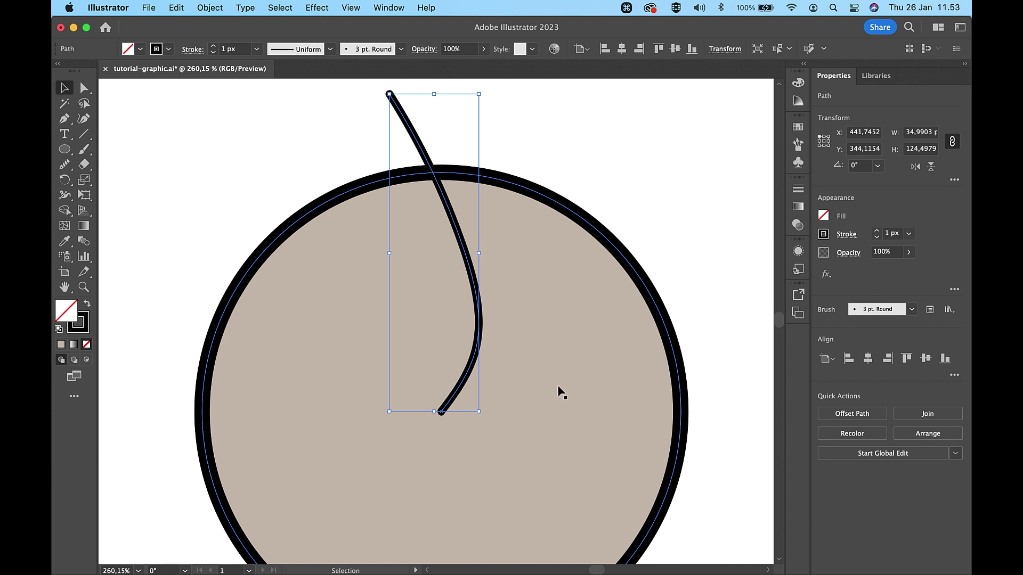
scroll(560, 393, down, 3)
click(582, 257)
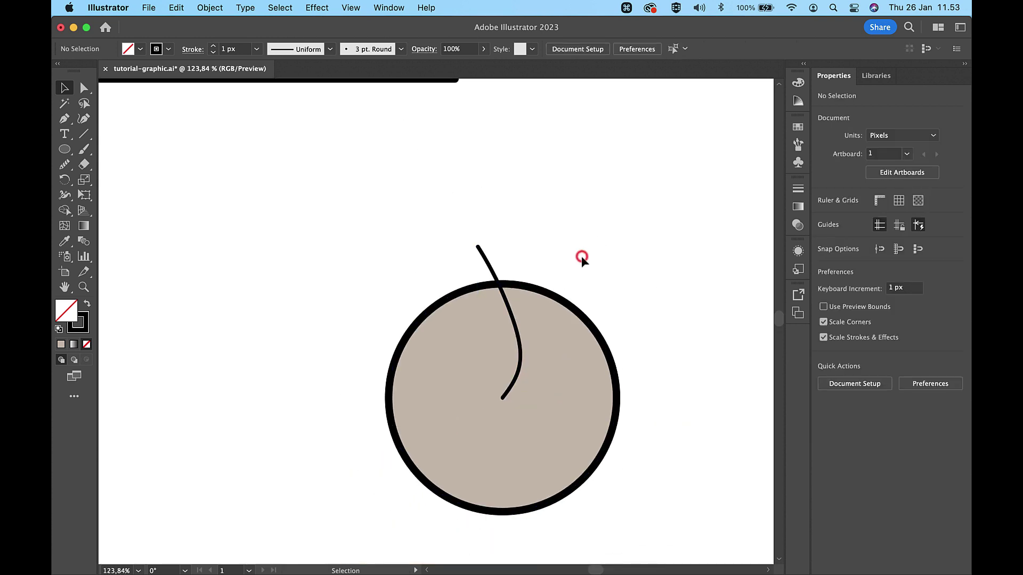
- Create a copy of the curve rotated 30° about the circle's center
click(513, 321)
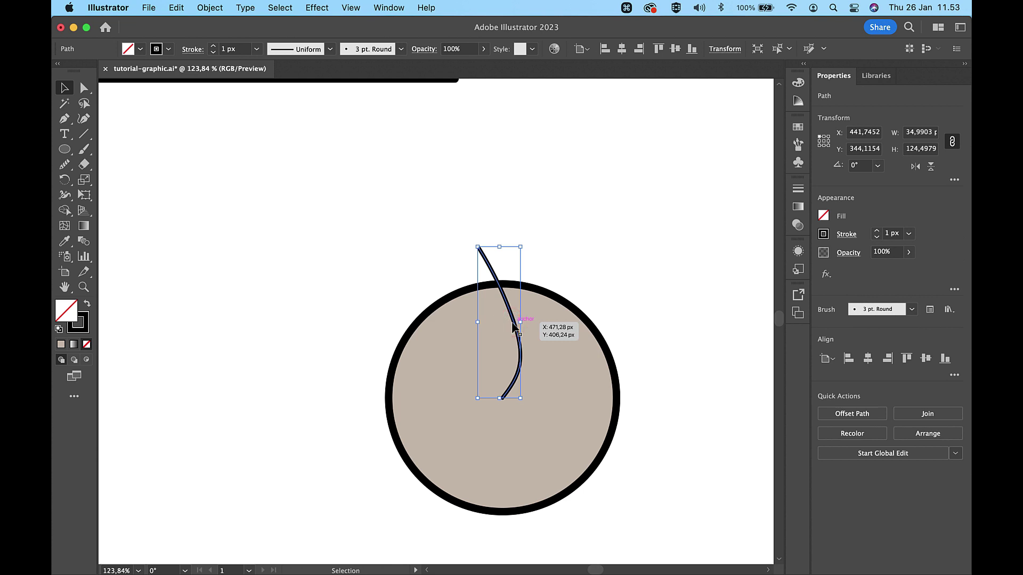
click(65, 180)
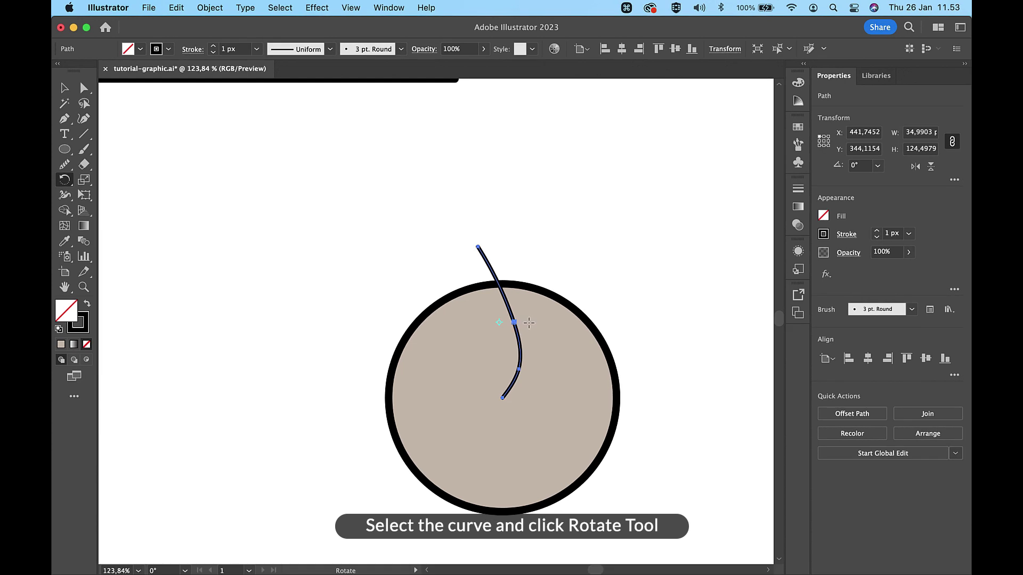
scroll(529, 322, up, 5)
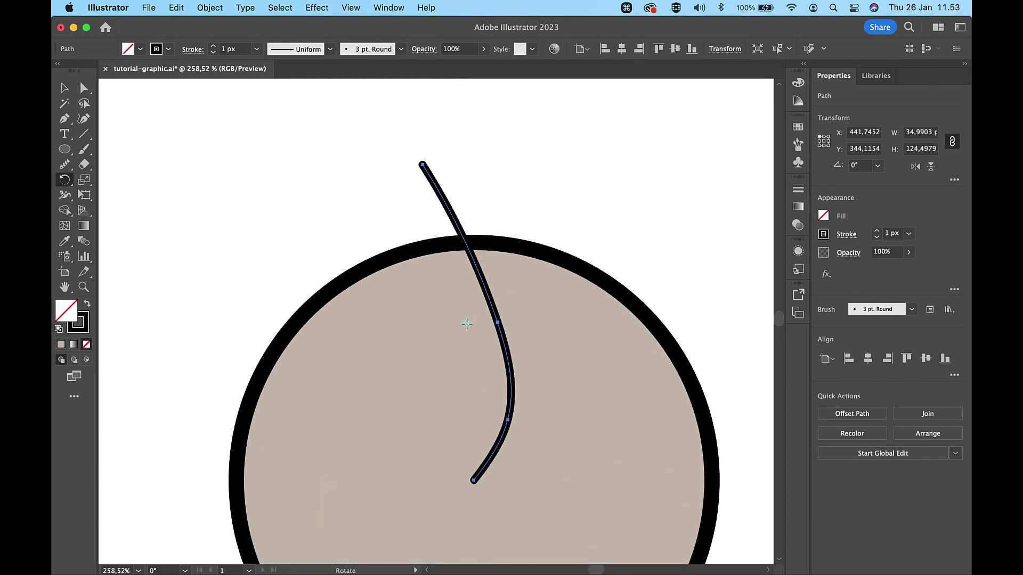
key(alt)
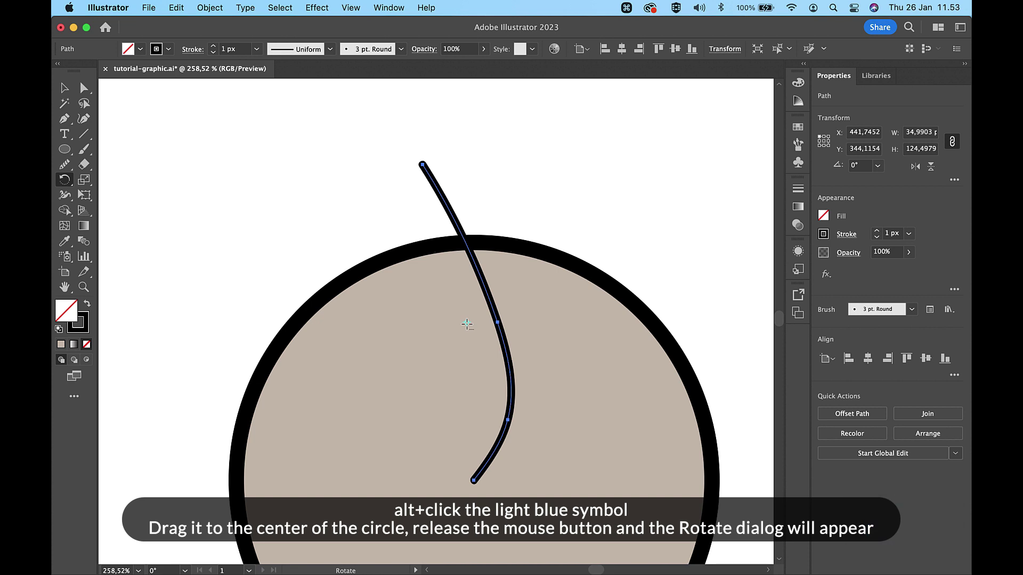
drag(466, 323, 470, 419)
drag(473, 481, 473, 482)
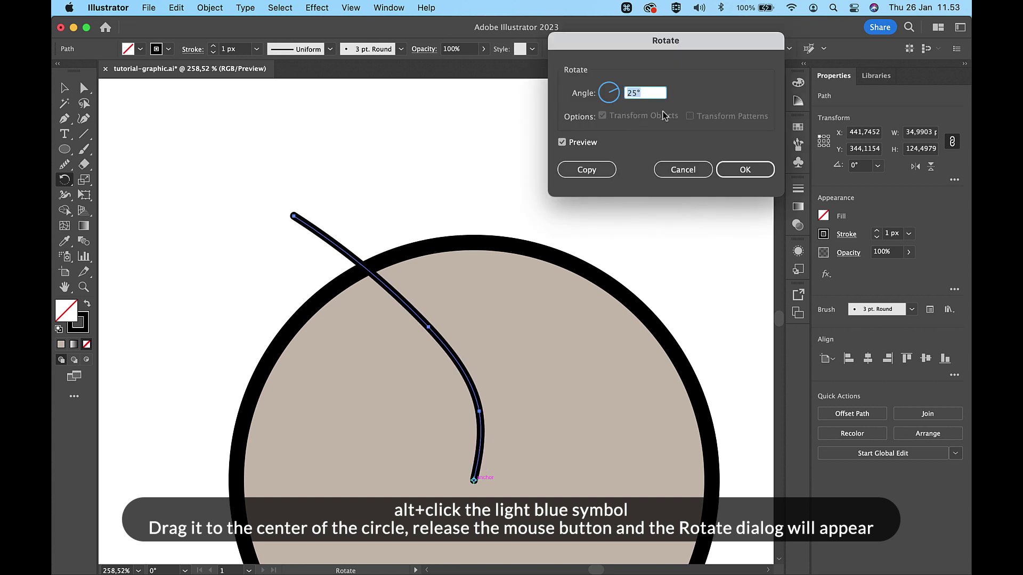
text(30)
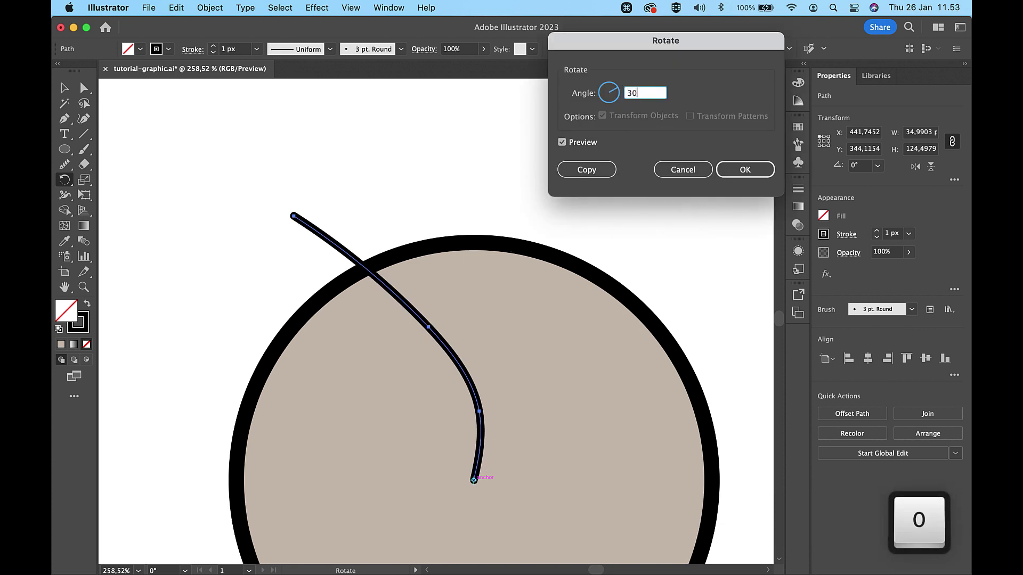
click(591, 169)
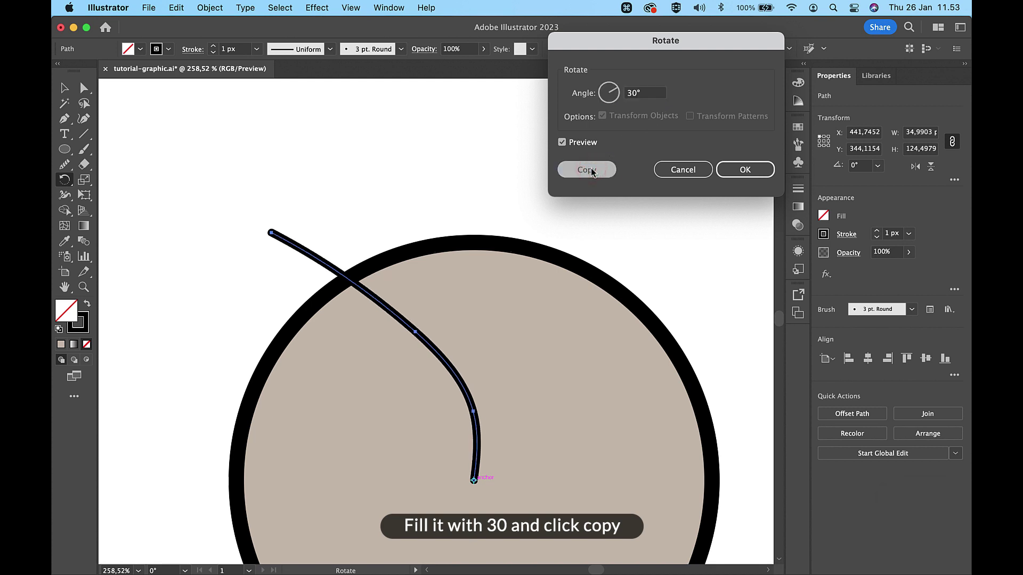
click(591, 170)
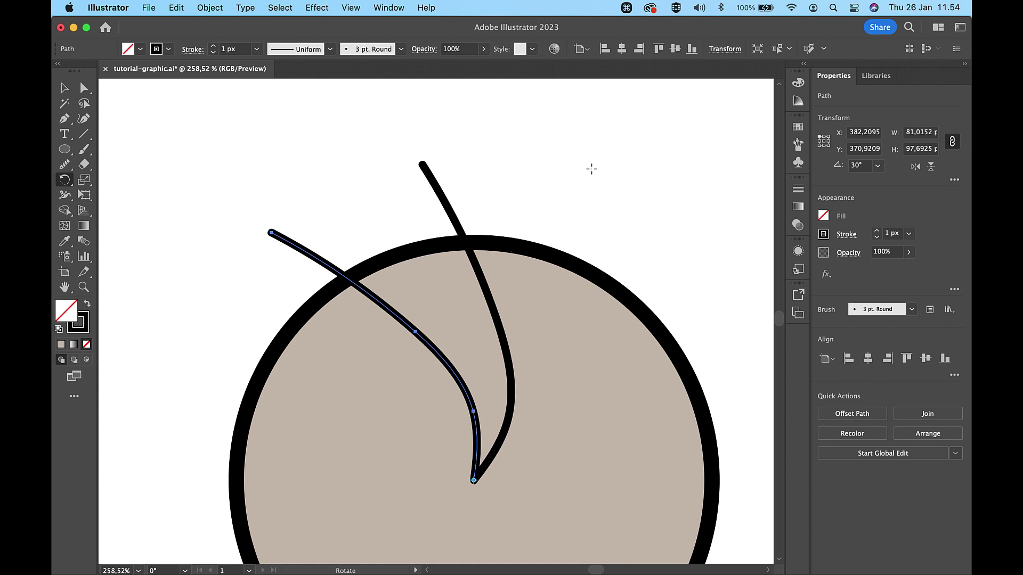
- Repeat the rotated copy ten more times so the curves spread evenly around the whole circle
key(super+d)
key(super+d)
key(super+d)
key(super+d)
key(super+d)
key(super+d)
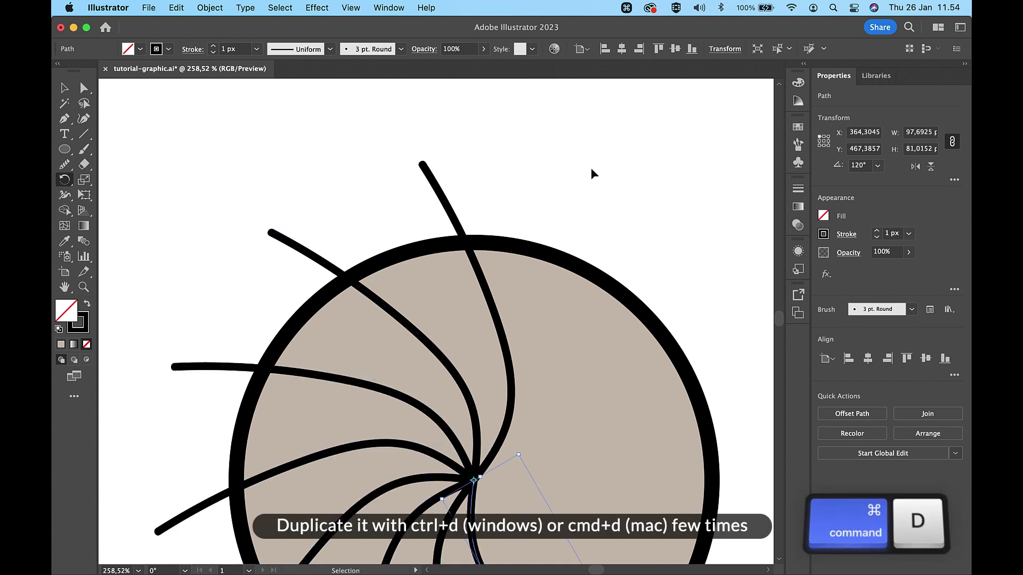
key(super+d)
key(super+d)
key(super+d)
key(super+d)
scroll(591, 167, down, 5)
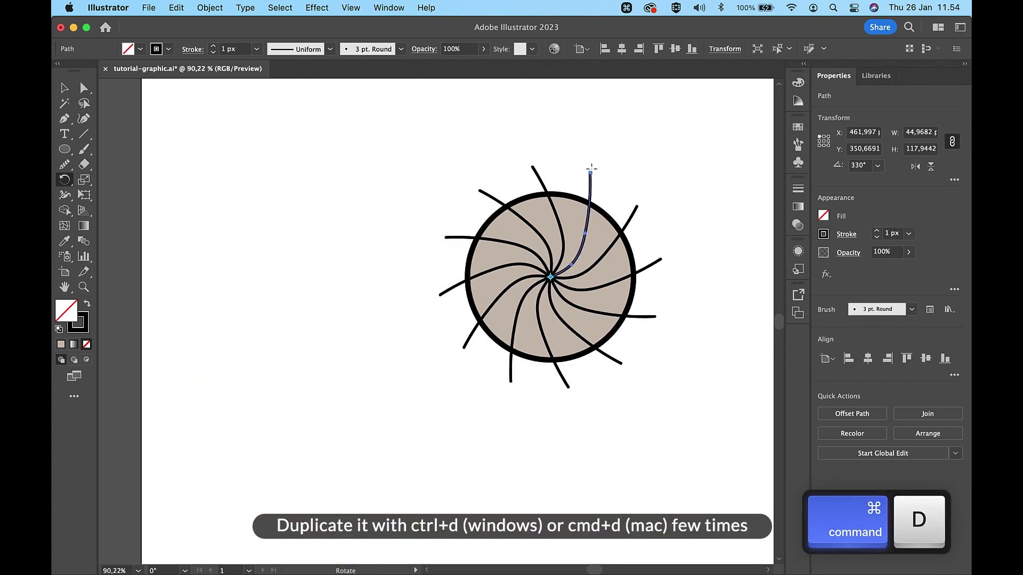
key(v)
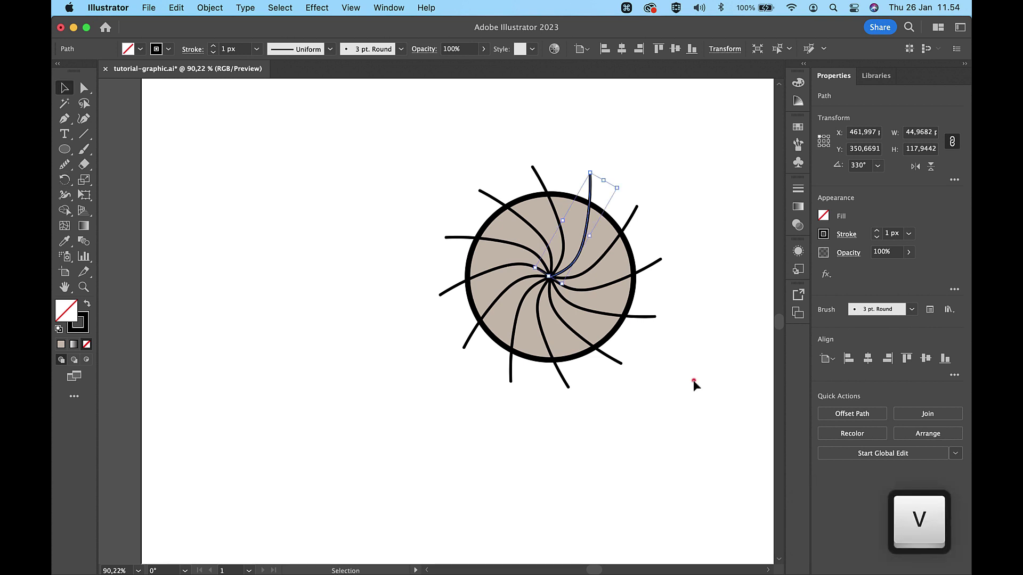
click(694, 381)
- Select the circle with all curves and remove the three line ends protruding above its upper edge using Shape Builder
scroll(693, 379, up, 3)
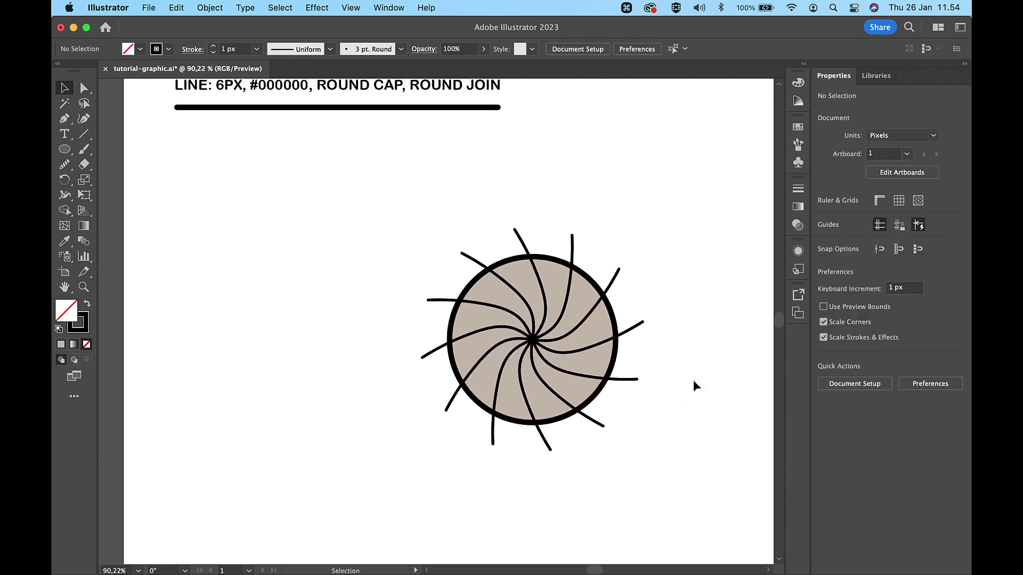
drag(676, 224, 400, 482)
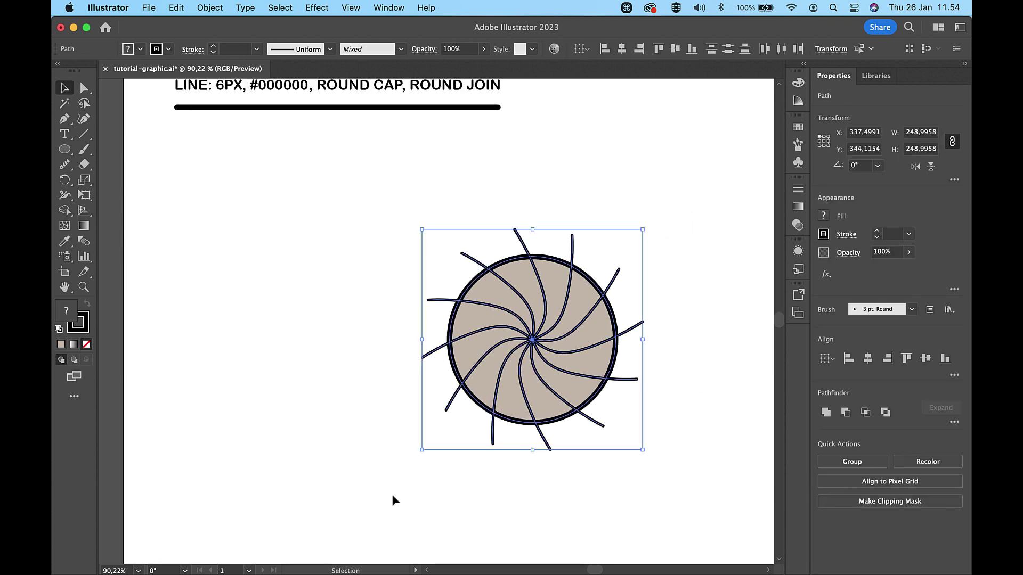
scroll(395, 499, up, 5)
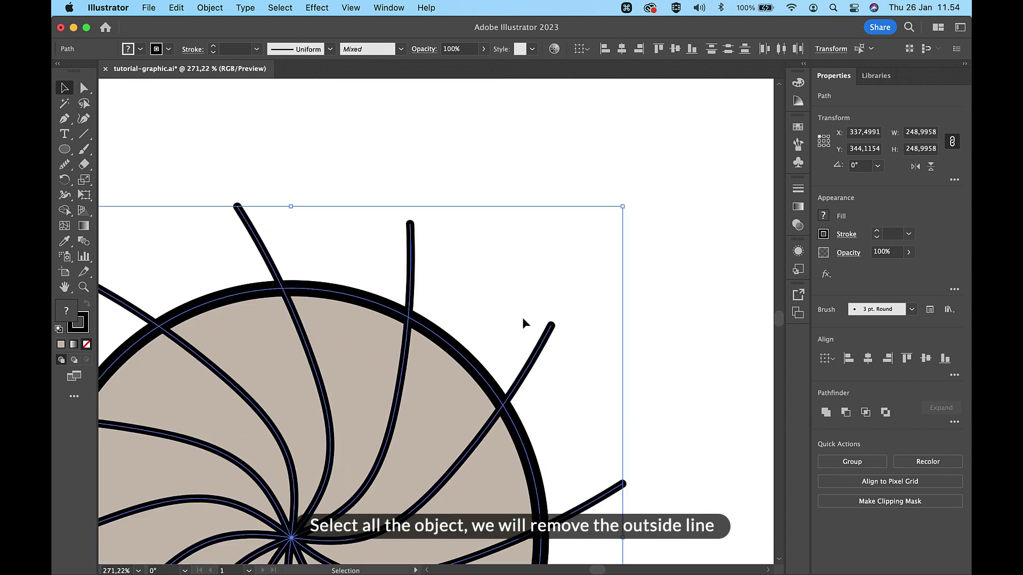
scroll(524, 322, down, 3)
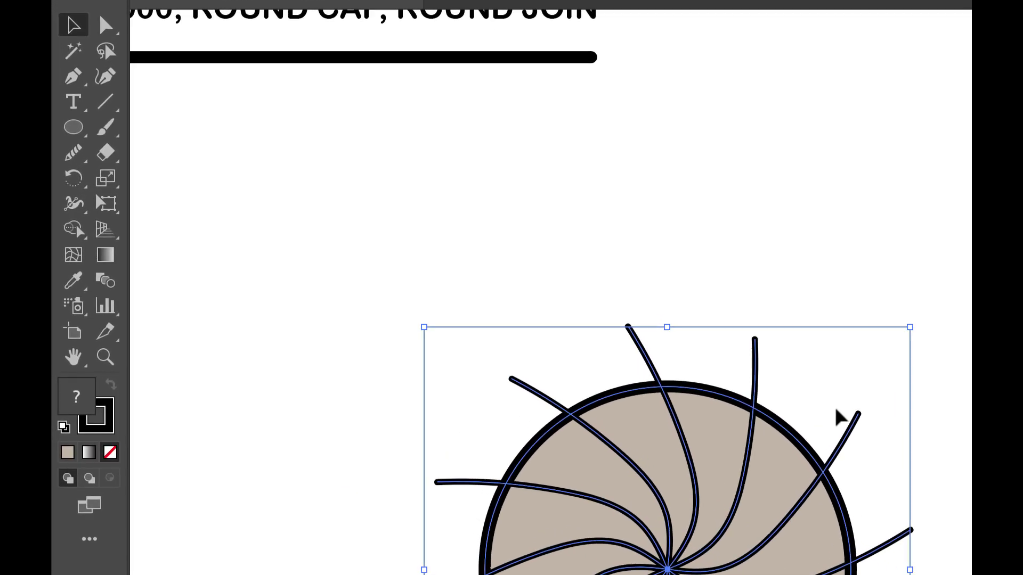
click(79, 230)
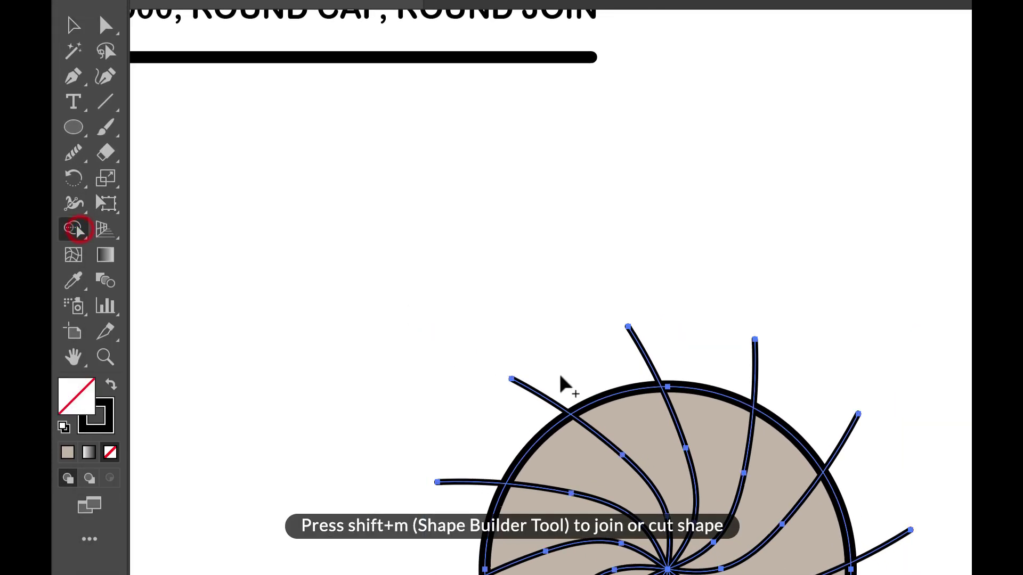
scroll(566, 386, up, 3)
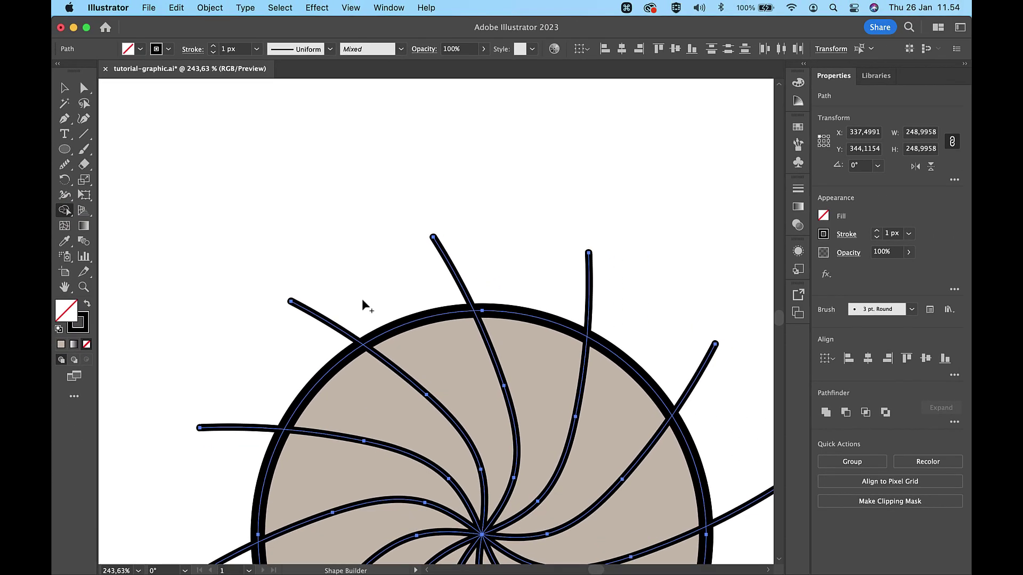
key(alt)
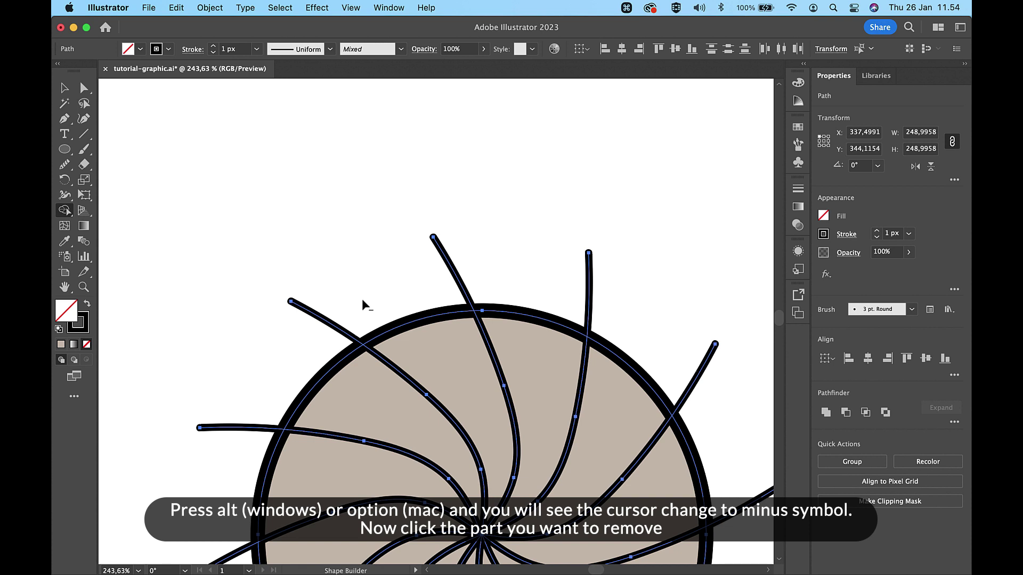
alt+click(329, 324)
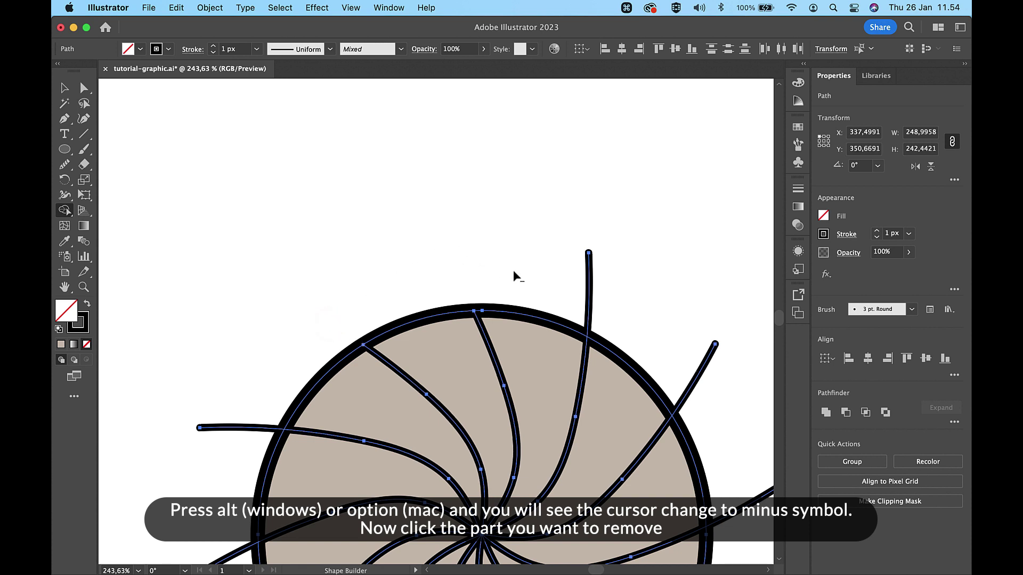
alt+click(588, 284)
- Remove the remaining line ends protruding past the circle's right, lower and left edges, and deselect the artwork
scroll(589, 285, down, 5)
key(alt)
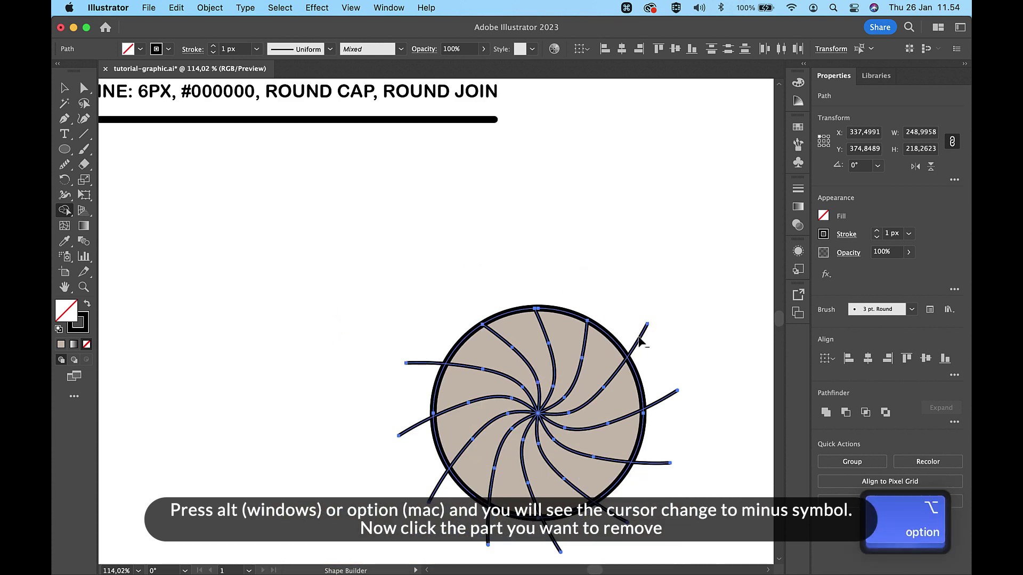
alt+click(639, 338)
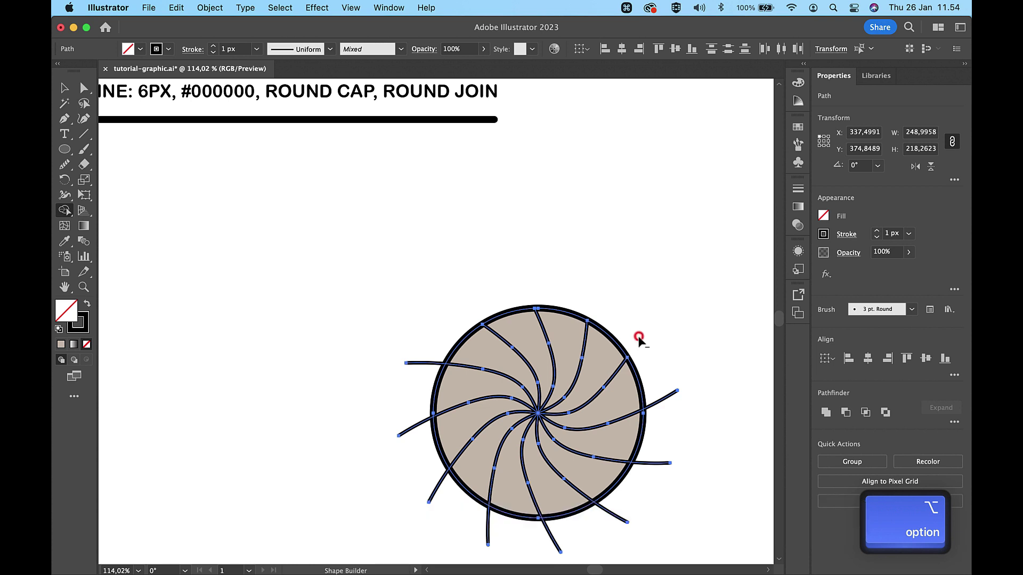
alt+click(660, 400)
scroll(662, 397, down, 2)
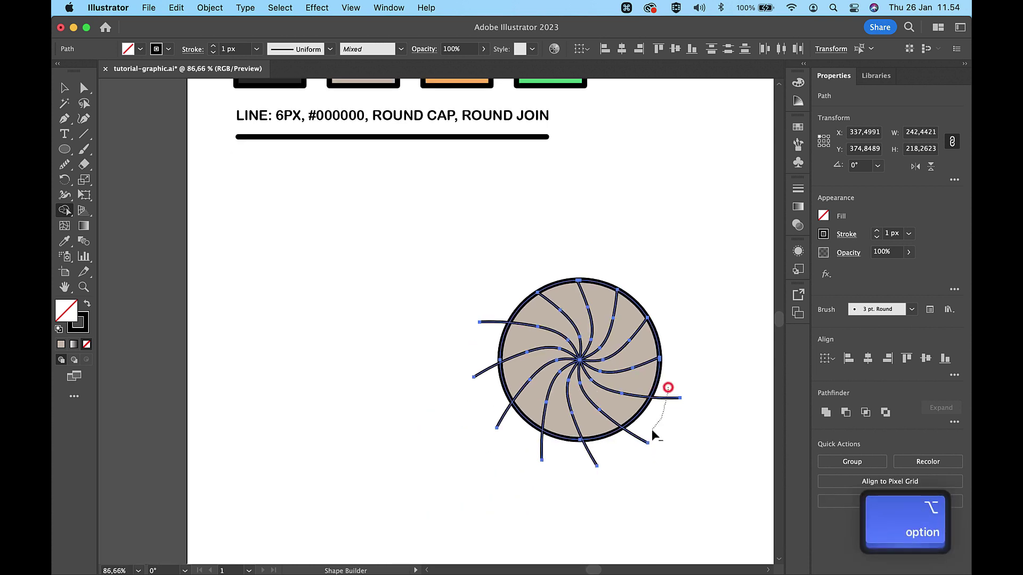
mouse_move(651, 429)
mouse_down()
mouse_move(609, 457)
mouse_move(557, 458)
mouse_move(528, 442)
mouse_up()
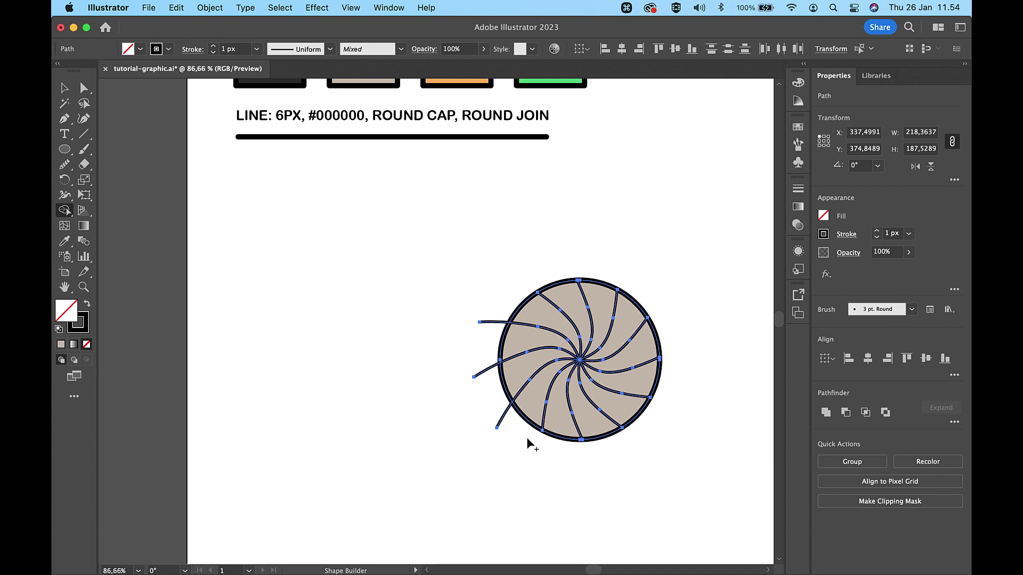
mouse_move(486, 311)
mouse_down()
mouse_move(489, 379)
mouse_move(508, 421)
mouse_up()
key(v)
click(654, 179)
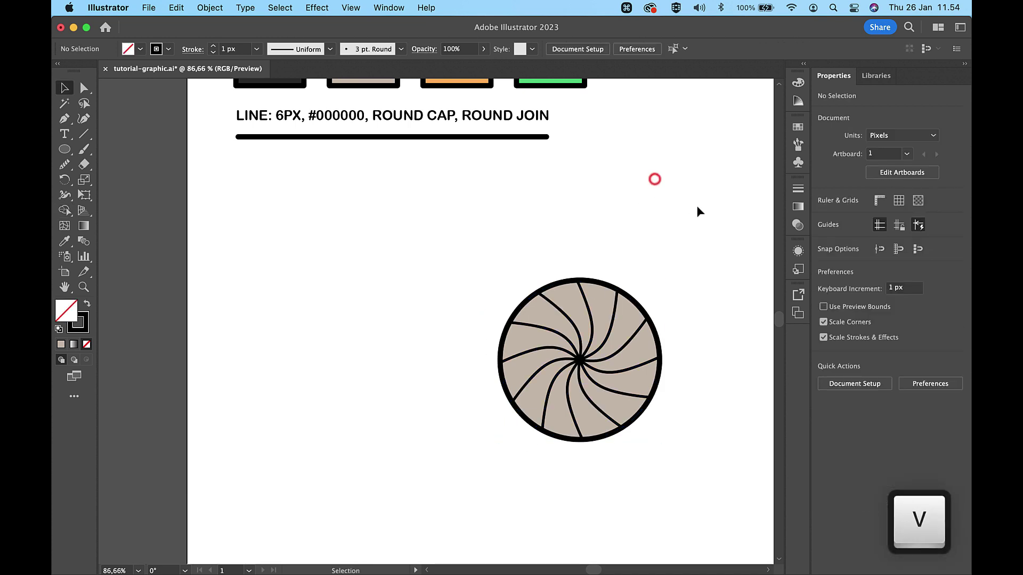
scroll(698, 207, up, 3)
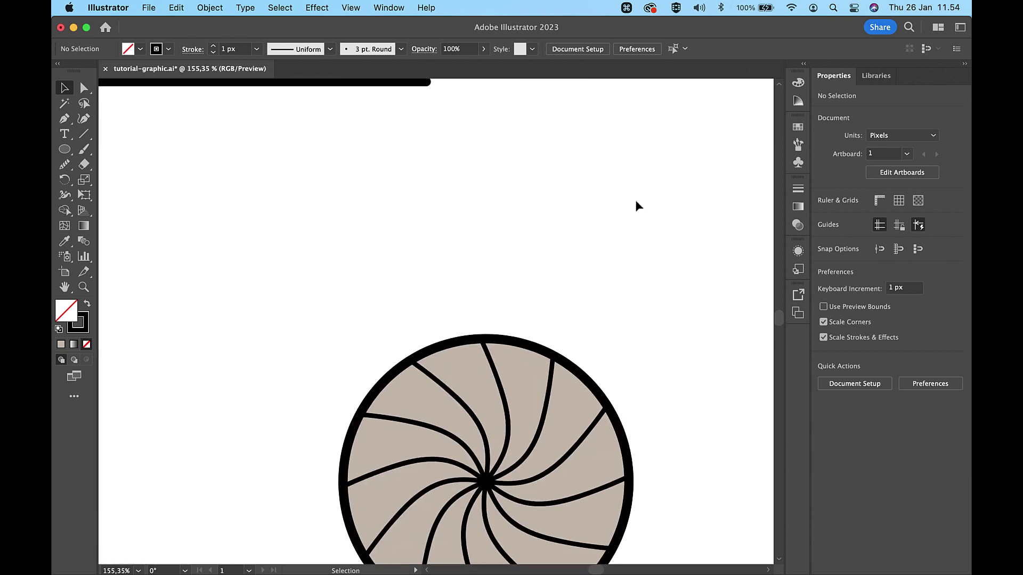
- Draw a circle about 32 px in diameter in the empty area above the swirl-patterned circle
click(65, 149)
scroll(159, 203, down, 3)
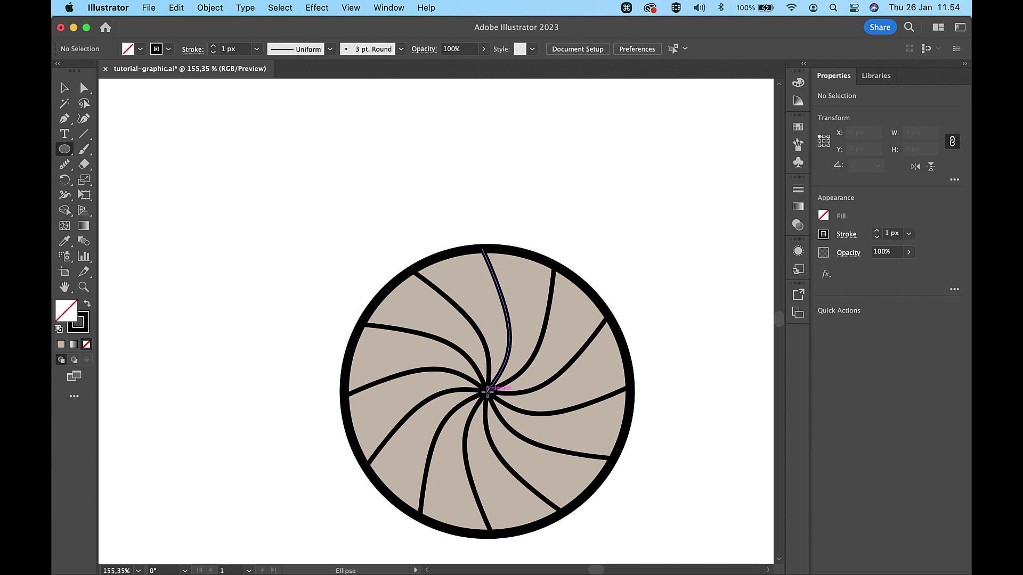
key(shift)
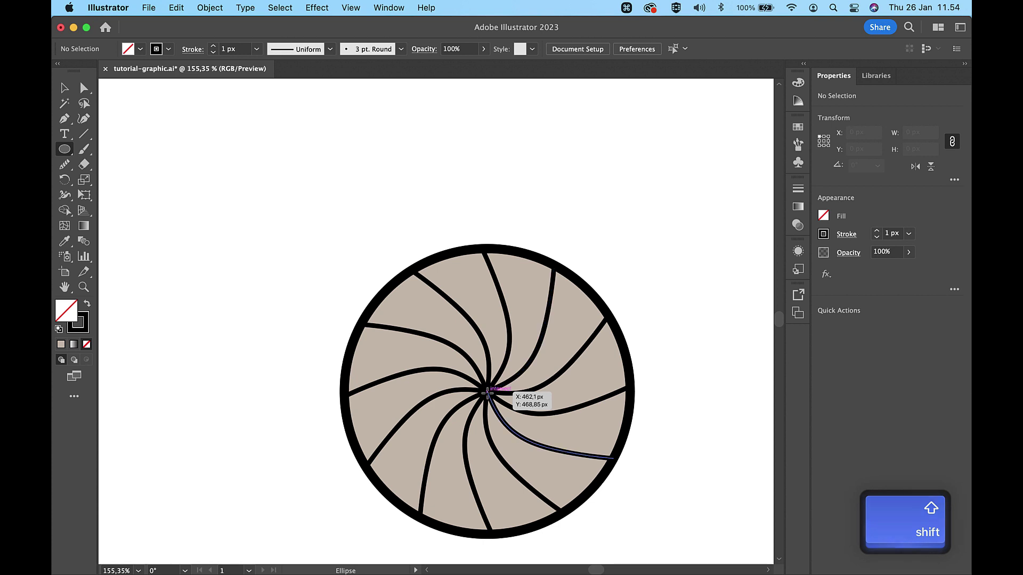
drag(465, 136, 513, 184)
- Give the small circle the large circle's beige fill and 6 px black outline, and place it over the swirl's center
key(i)
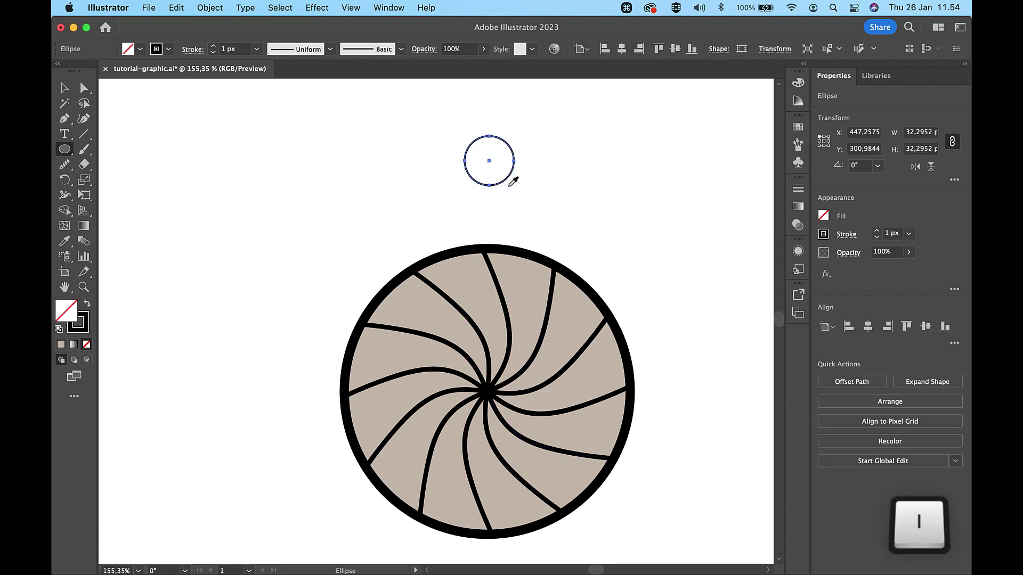
click(526, 273)
key(v)
click(564, 210)
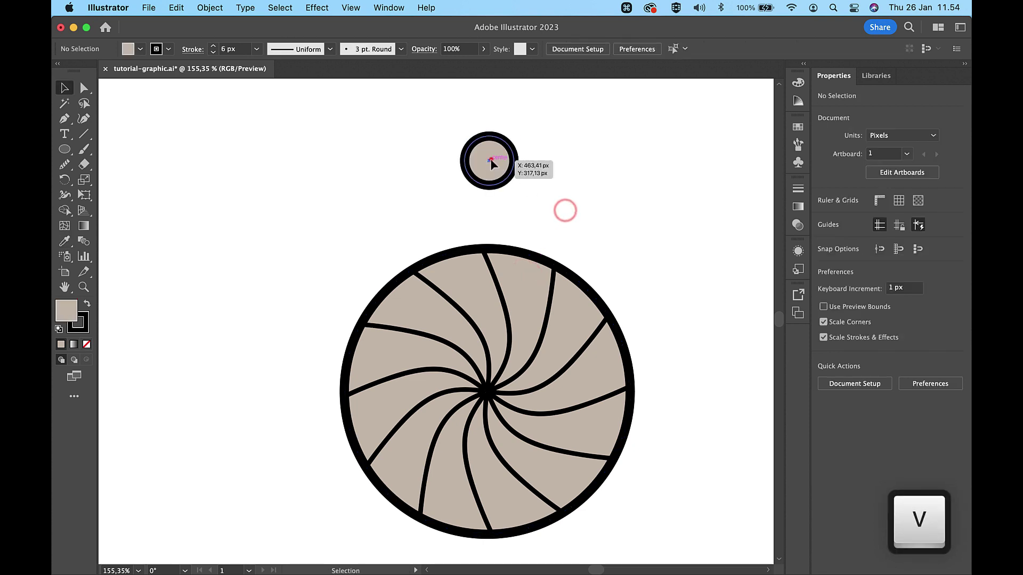
drag(490, 160, 486, 392)
click(666, 219)
- Select the whole fan and move it down and to the right to free the middle of the artboard
scroll(666, 219, down, 5)
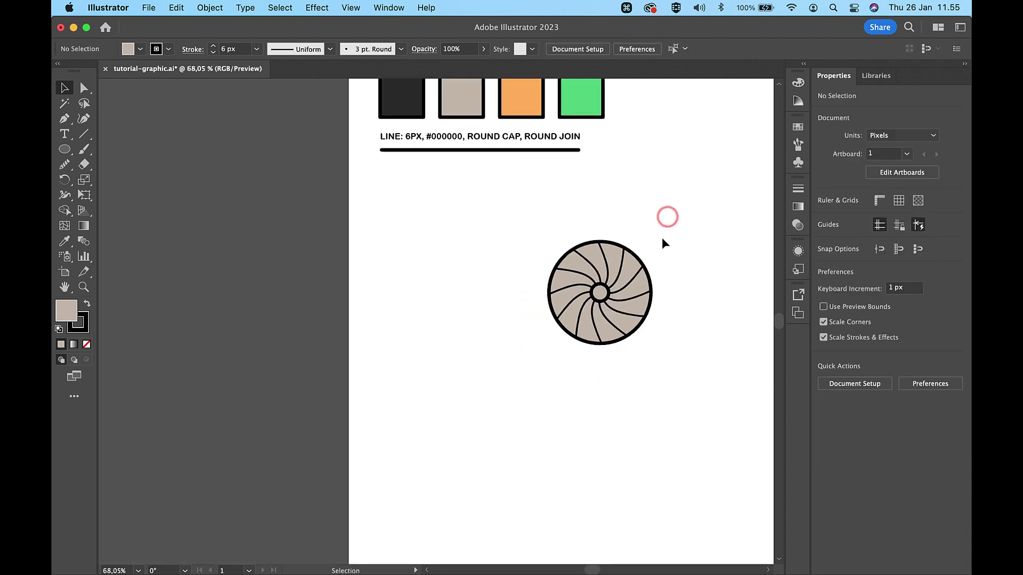
drag(666, 214, 525, 404)
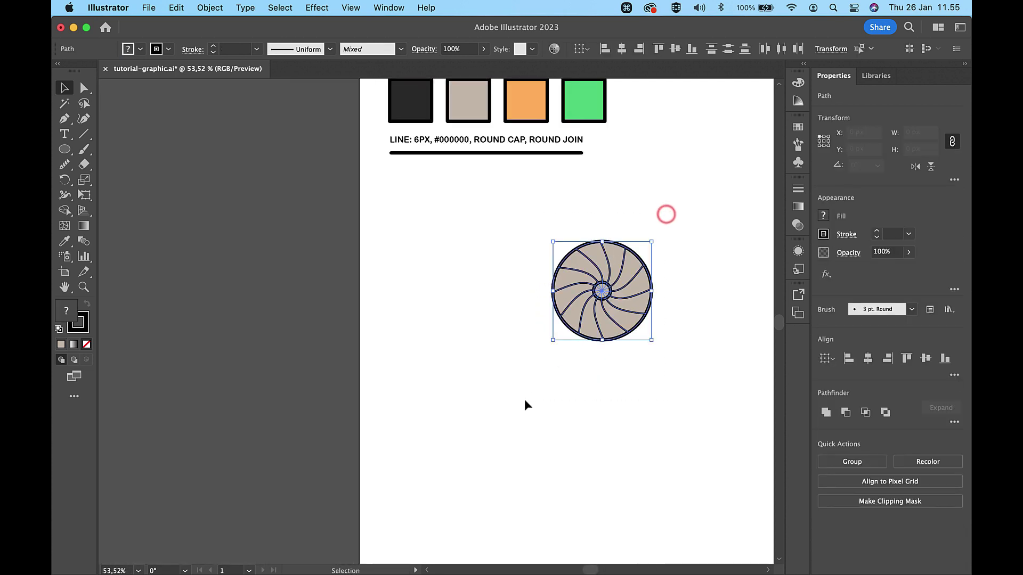
drag(611, 292, 707, 443)
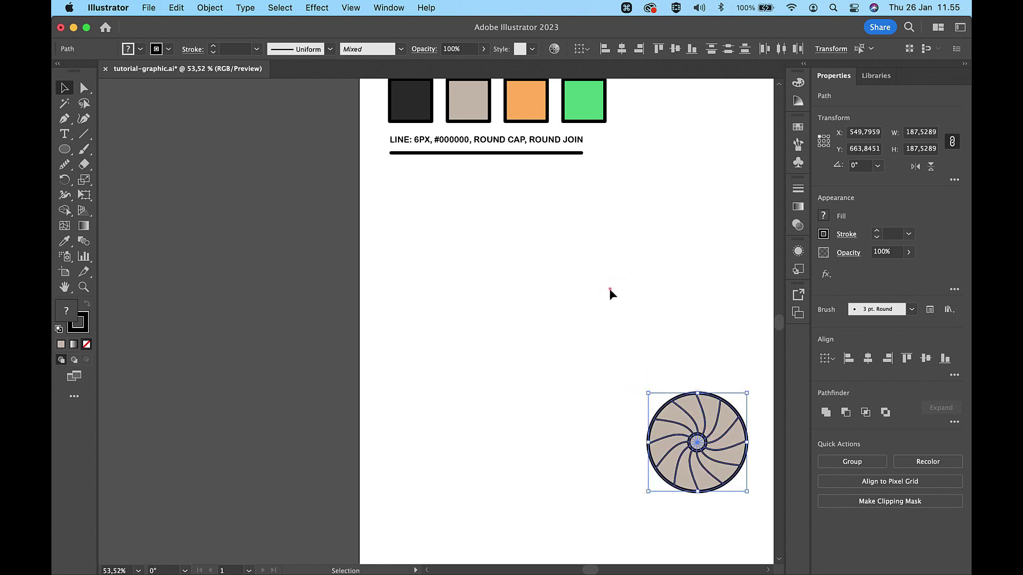
click(610, 291)
scroll(610, 291, right, 2)
scroll(610, 290, down, 1)
scroll(609, 289, up, 2)
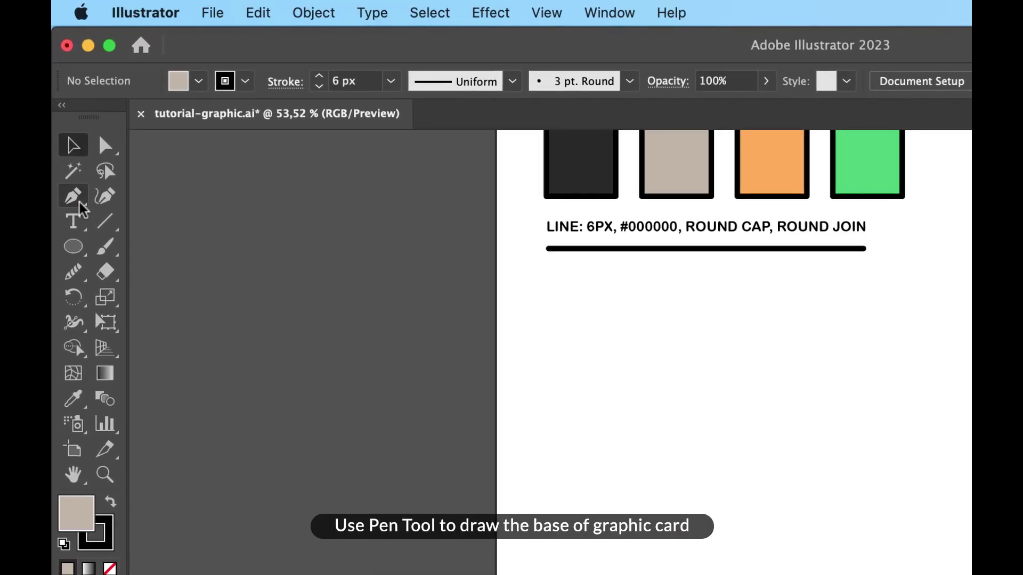
- Draw an open Pen path below the reference line: about 37 px horizontally to the right, then about 209 px straight down
click(64, 118)
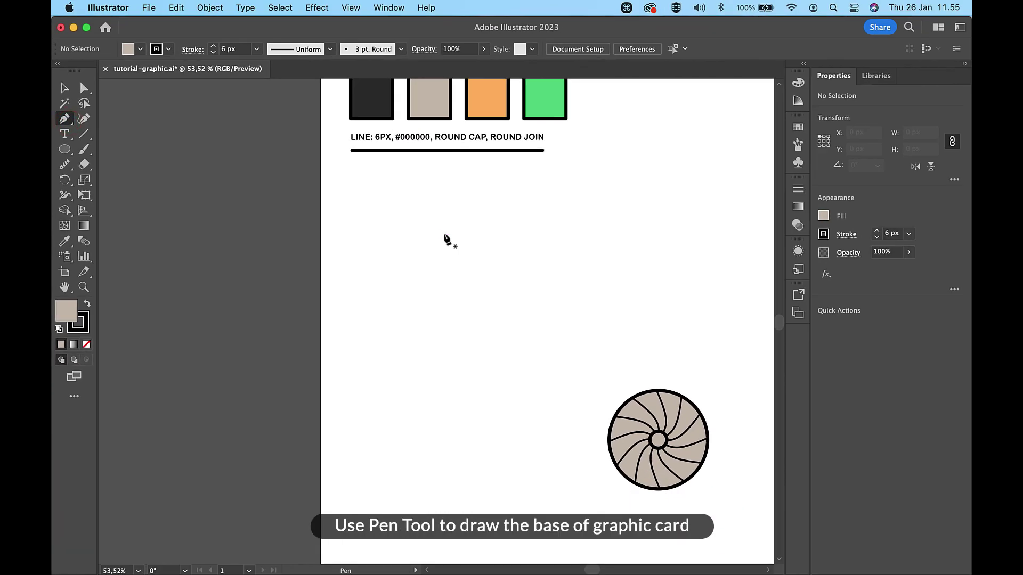
click(443, 232)
shift+click(464, 233)
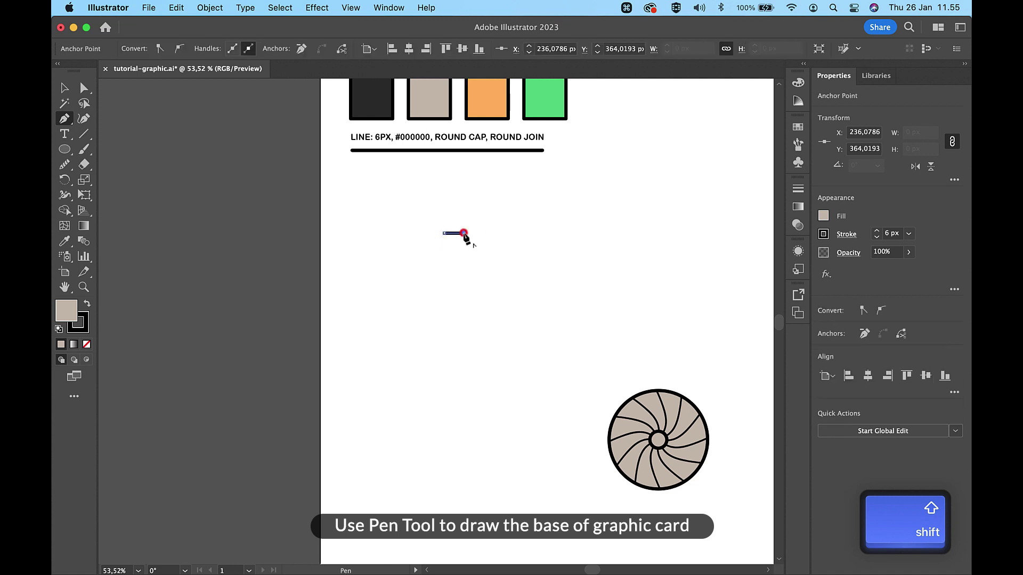
click(463, 342)
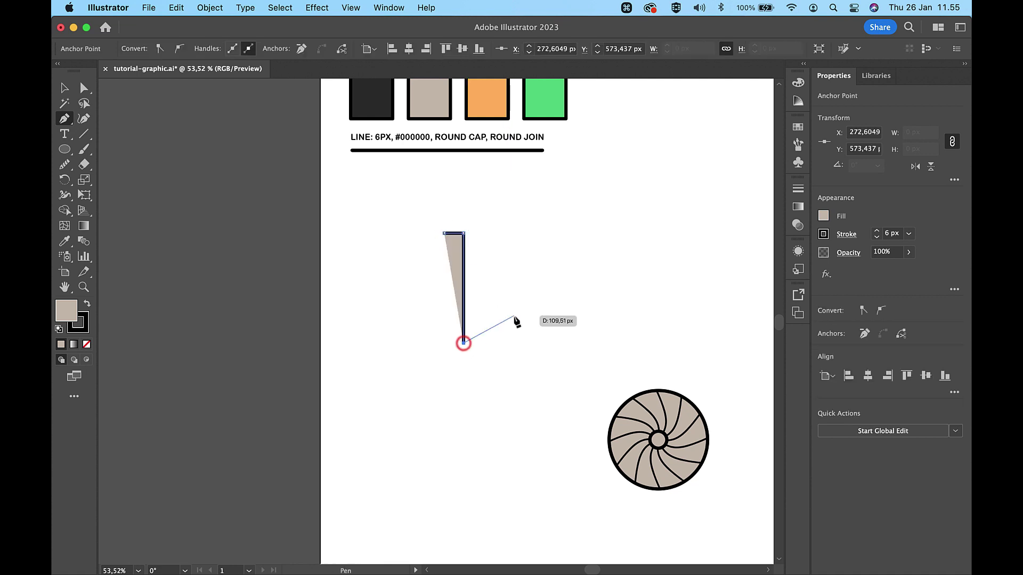
key(Escape)
- Apply the no-fill, 6 px black style of the reference line to the new path with the Eyedropper
key(i)
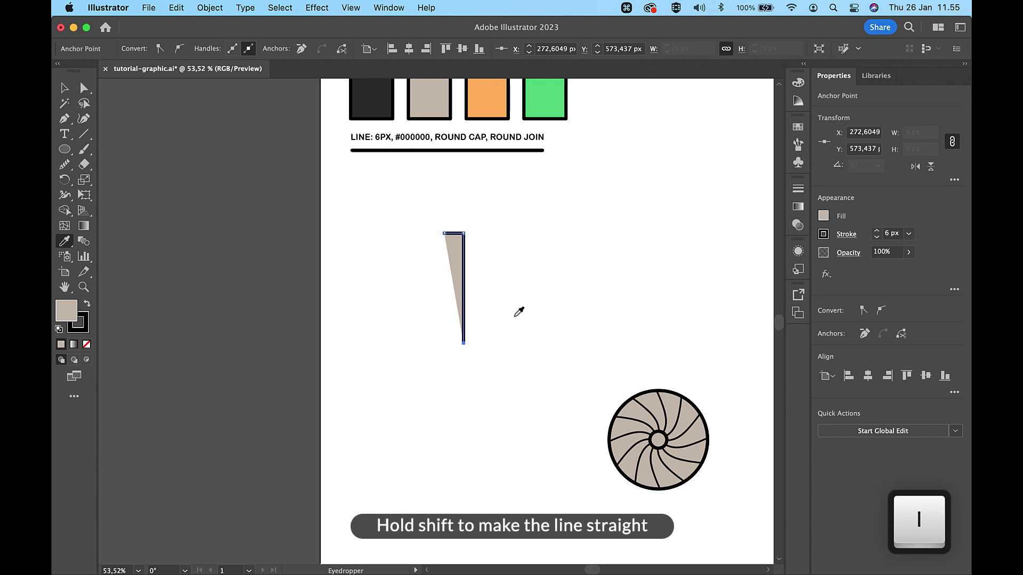
click(447, 151)
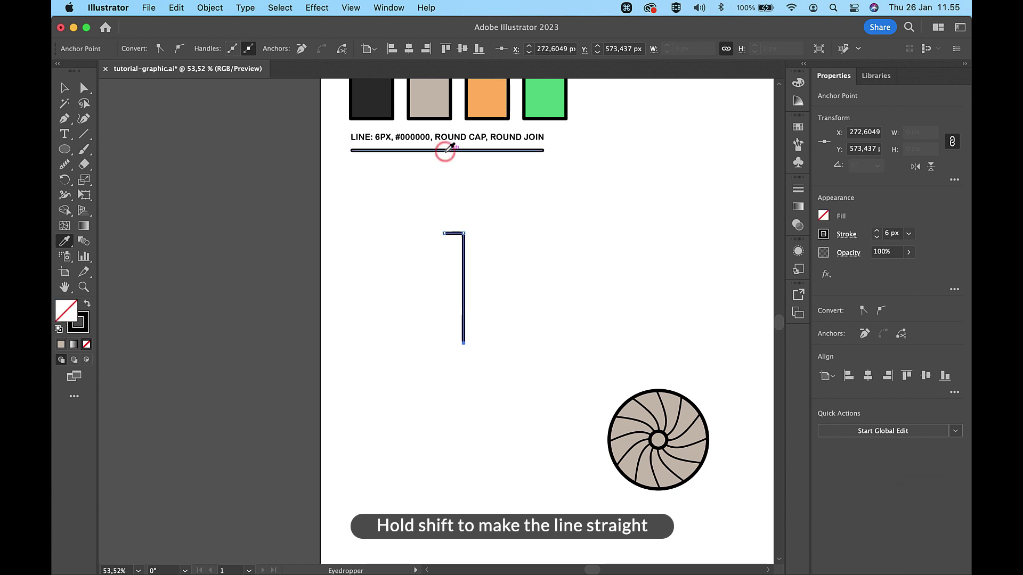
key(v)
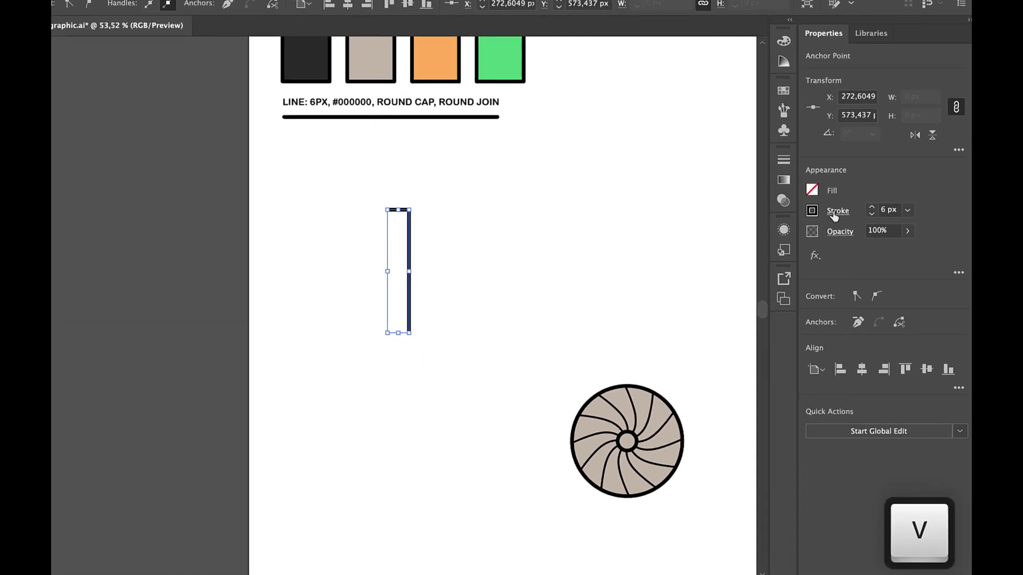
- Set the path's stroke weight to 21 px and deselect it
click(847, 234)
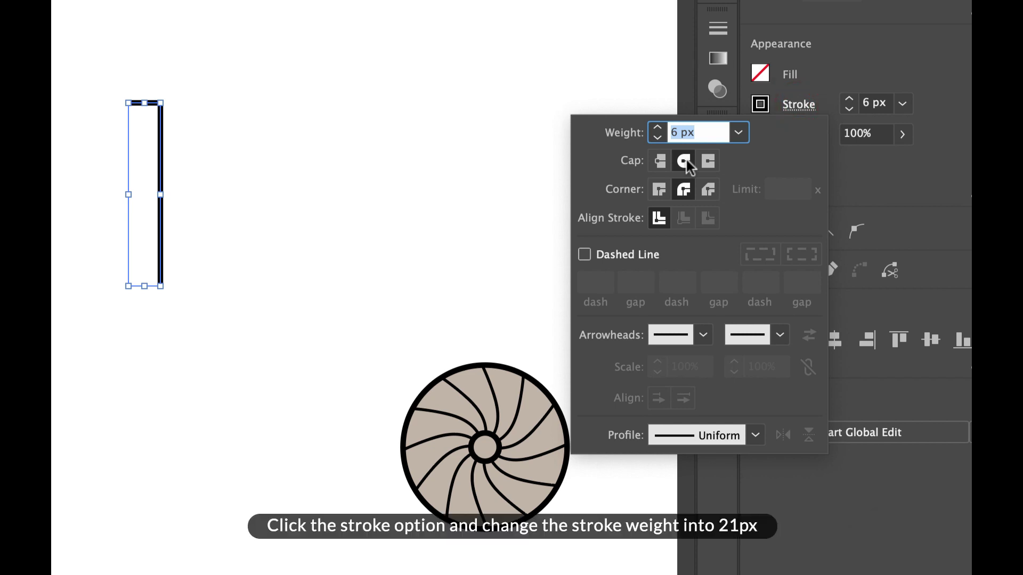
click(850, 109)
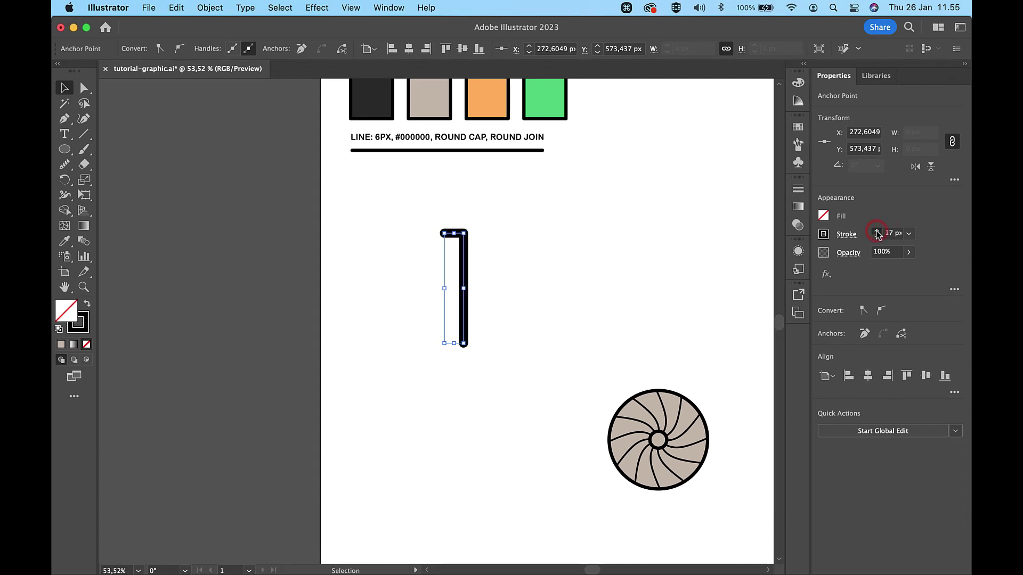
click(877, 233)
click(877, 233)
click(877, 233)
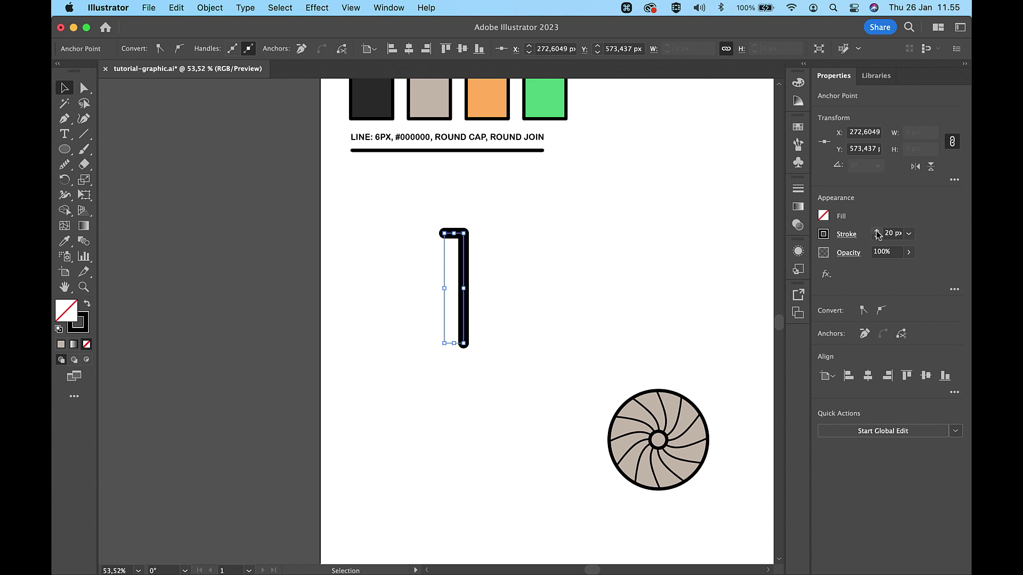
click(877, 234)
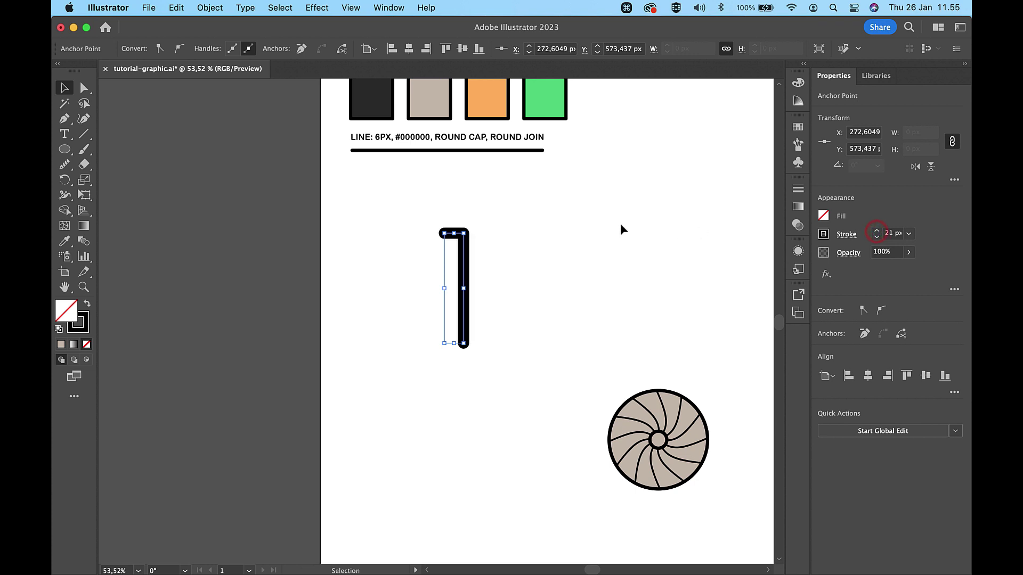
click(575, 223)
- Lengthen the path's vertical segment by moving only its lower end anchor 7 px down, and deselect it
key(a)
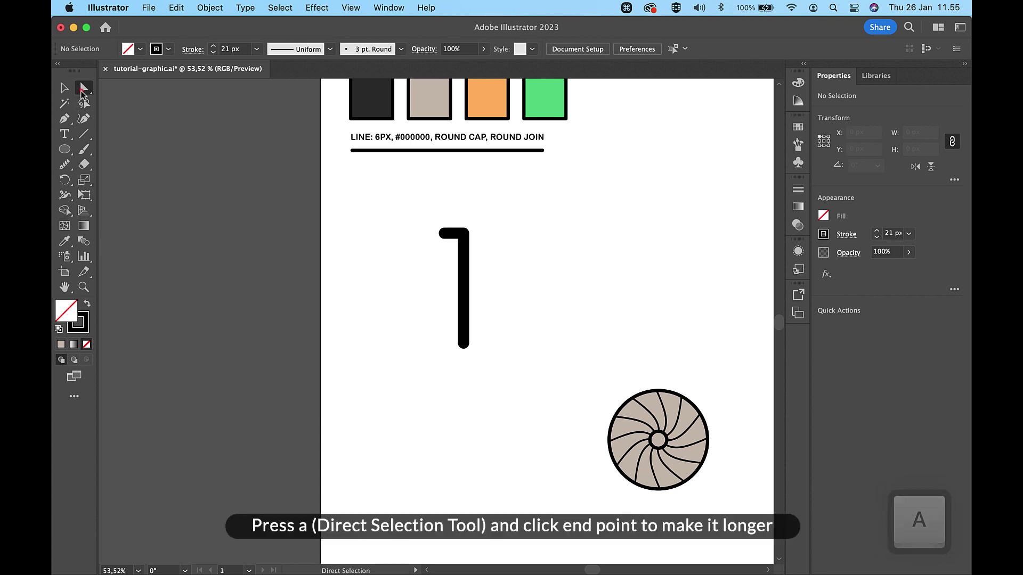
click(464, 344)
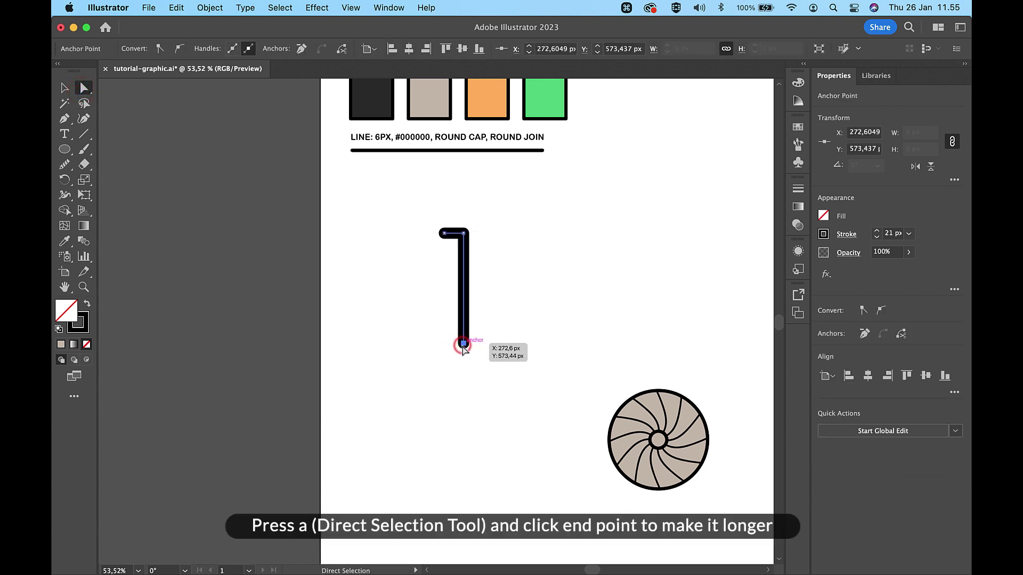
key(Down)
key(Down)
key(Down)
key(Down)
key(Down)
key(Down)
key(Down)
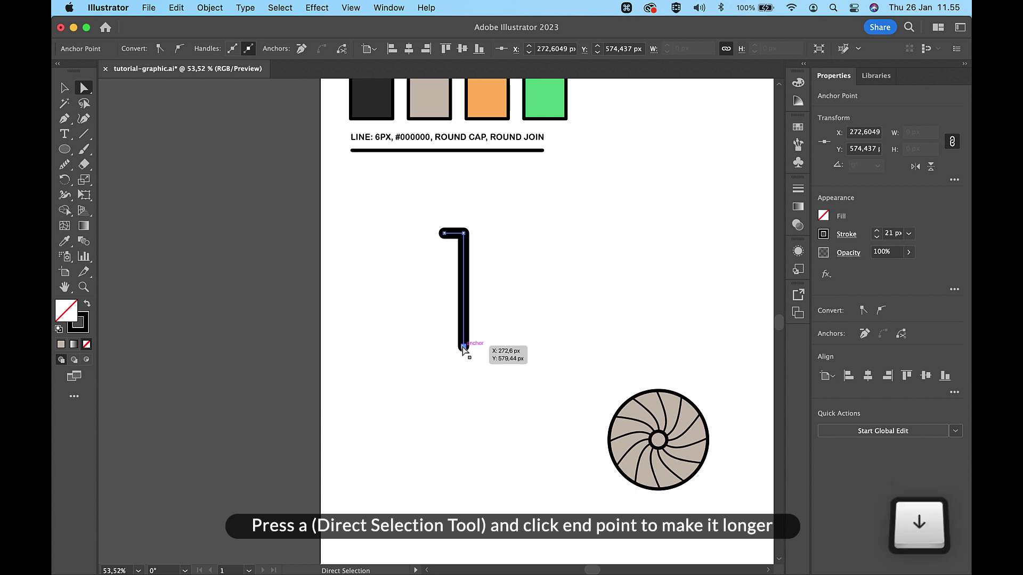
click(555, 268)
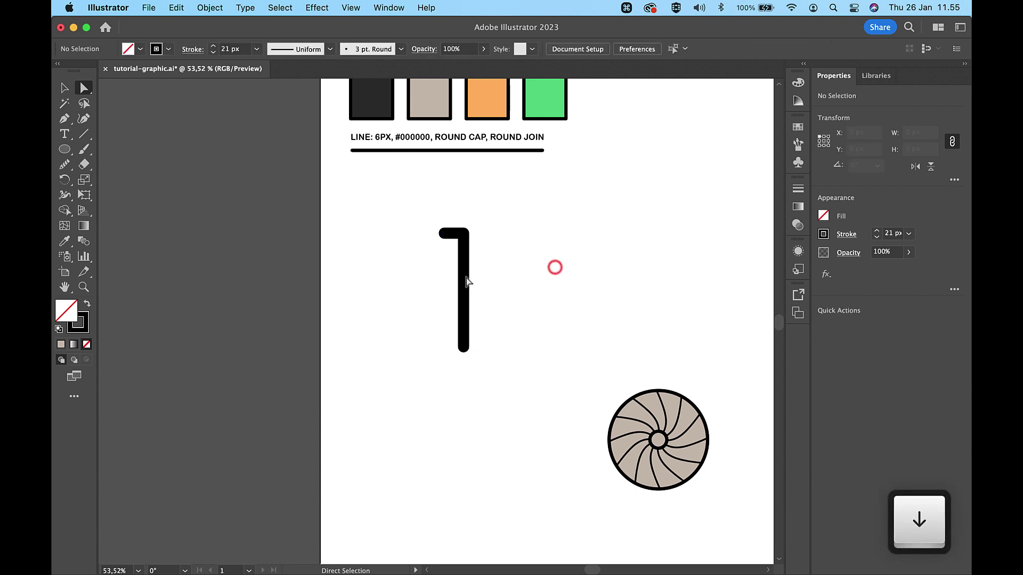
- Select the thick bent path and expand its fill and stroke into an outlined shape
key(v)
click(466, 257)
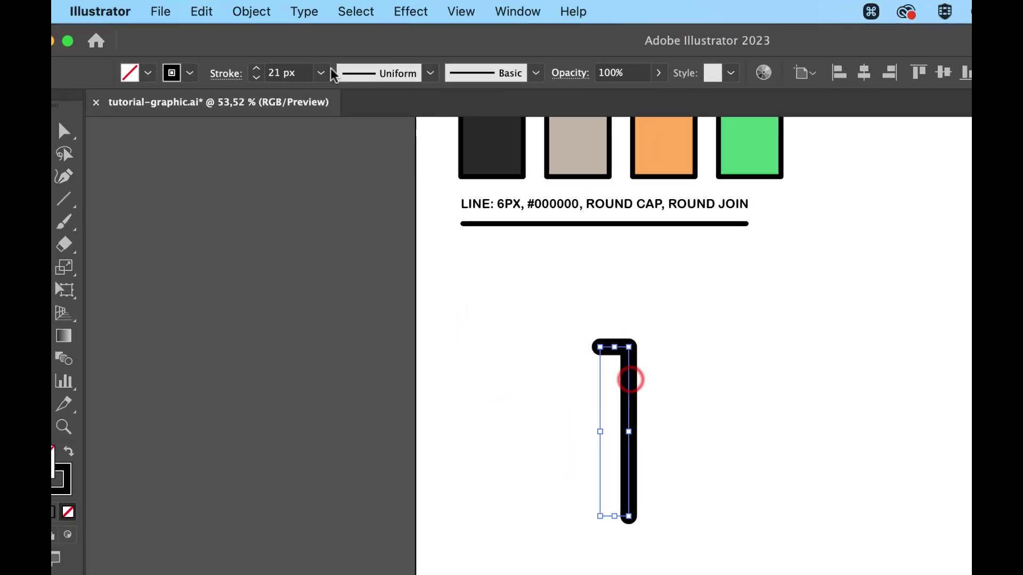
click(212, 7)
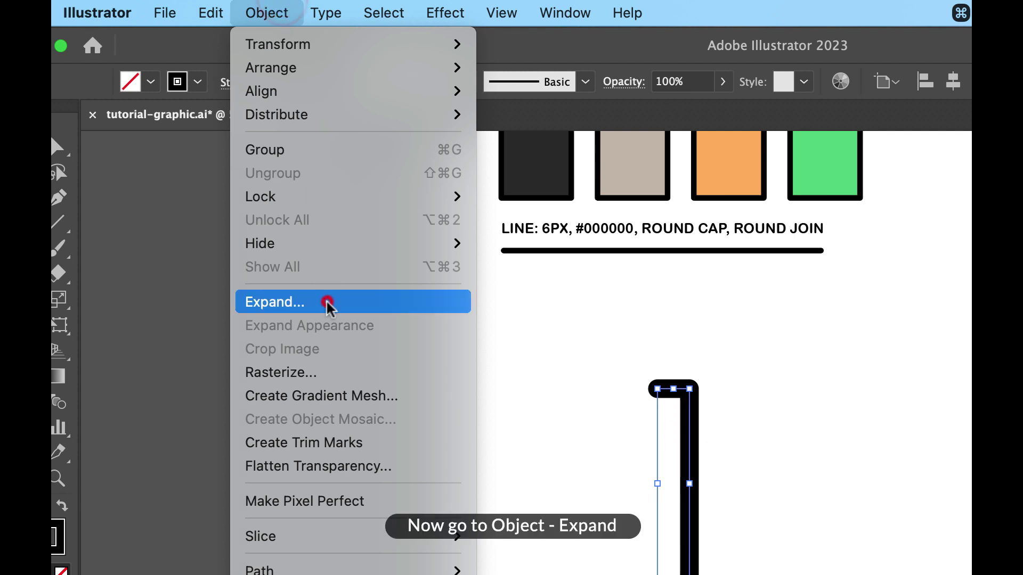
click(327, 302)
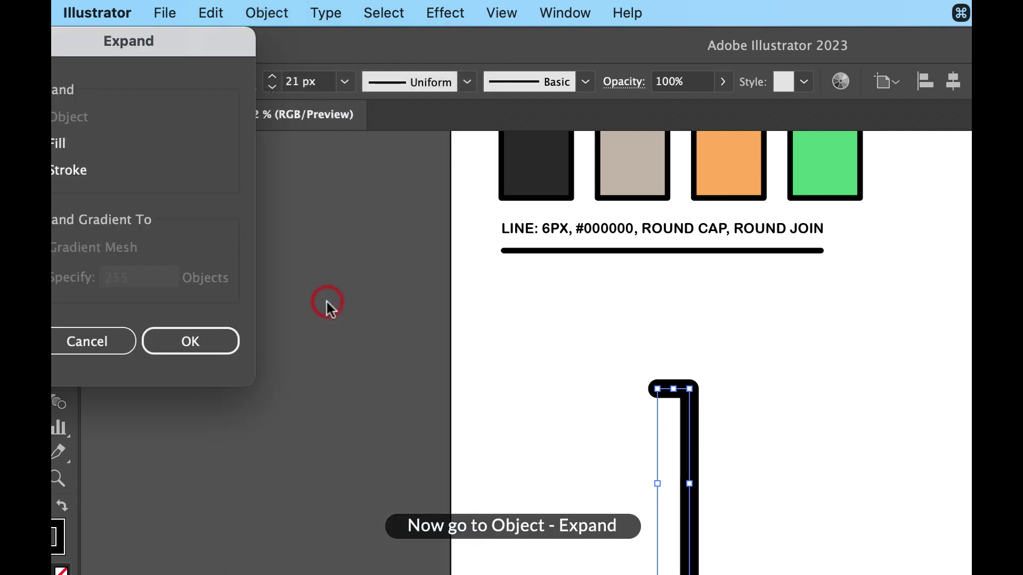
key(Return)
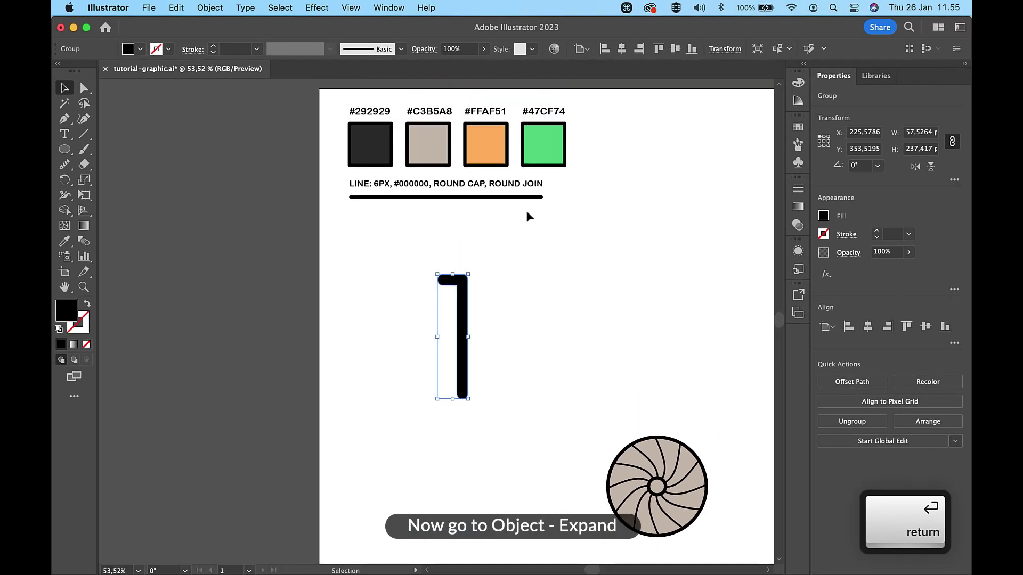
- Give the expanded shape the beige #C3B5A8 fill and 6 px black outline of the palette swatch, and deselect it
key(i)
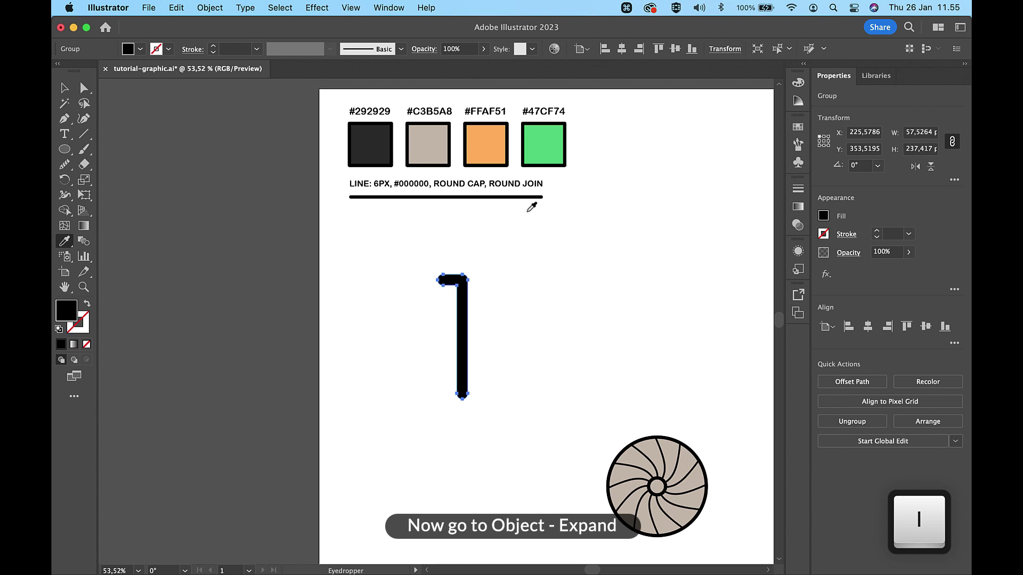
scroll(530, 205, up, 2)
click(438, 164)
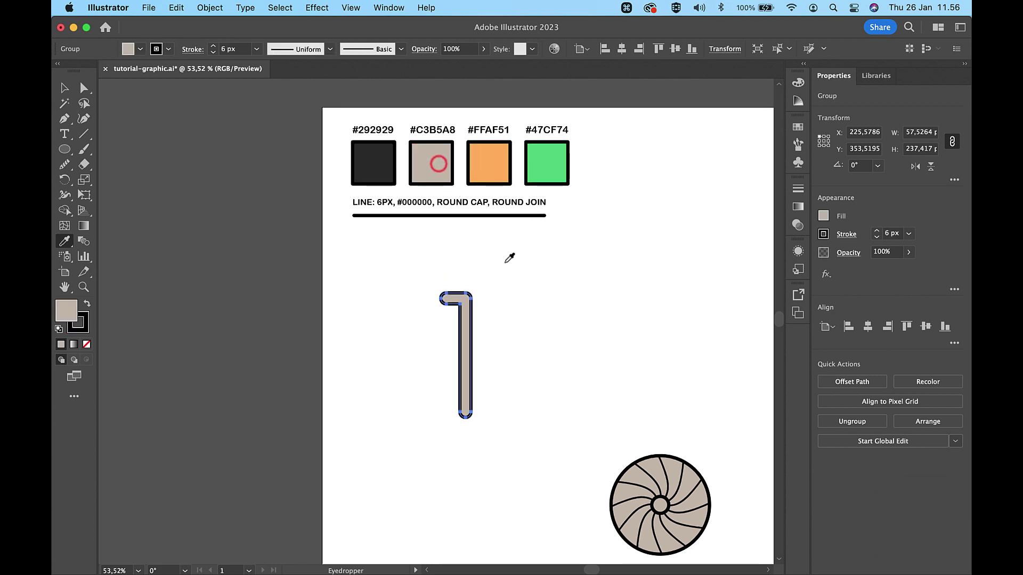
key(v)
click(535, 308)
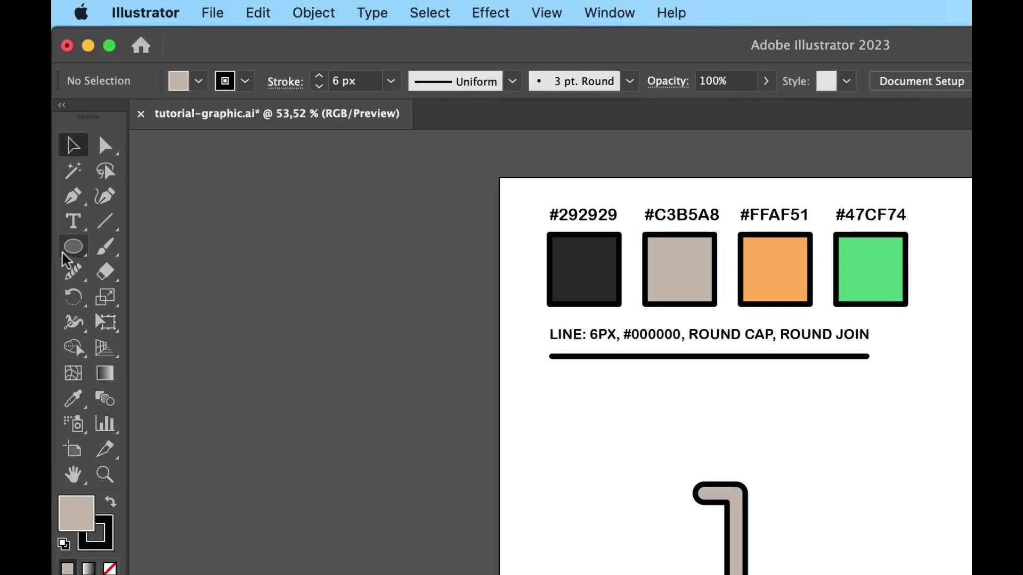
- Draw a rectangle about 20 by 56 px against the bar's left edge below the hook, styled like the orange #FFAF51 swatch
drag(65, 149, 100, 152)
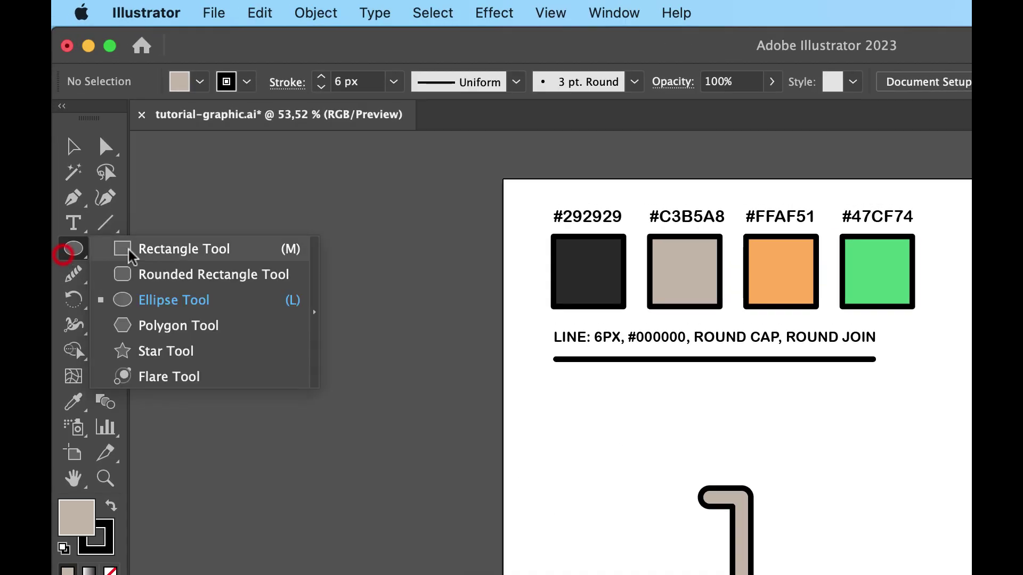
drag(132, 257, 132, 257)
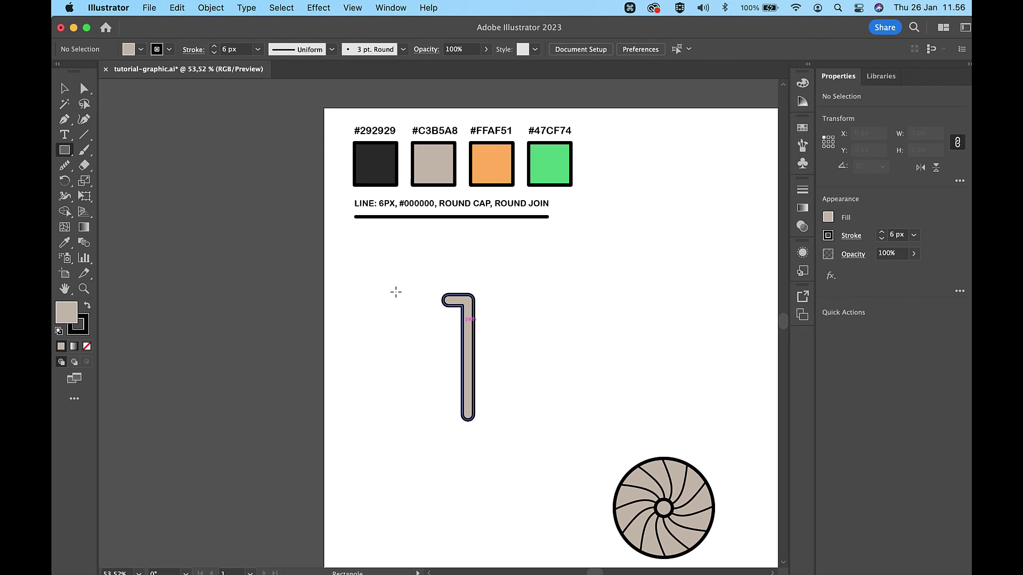
drag(459, 319, 451, 351)
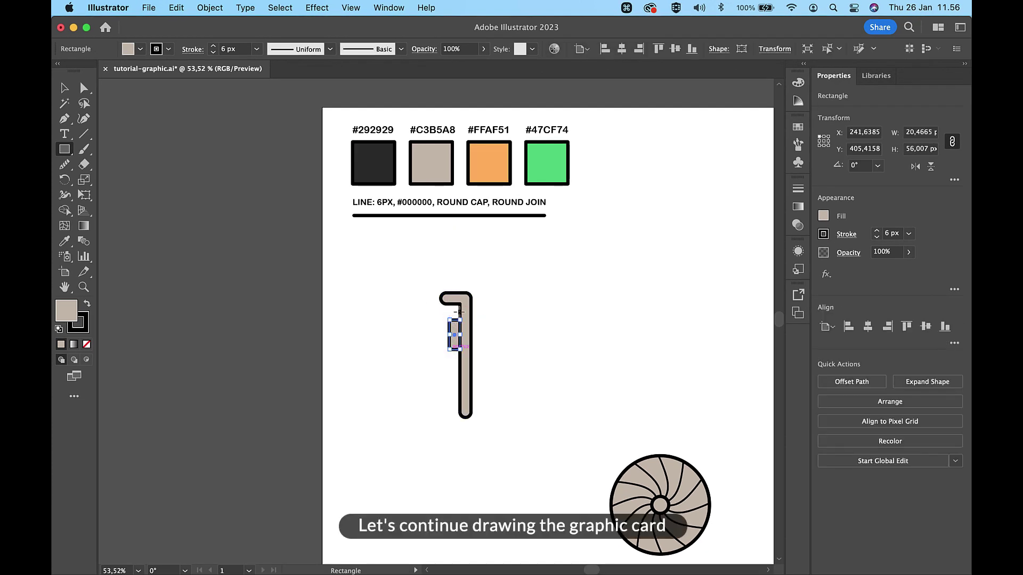
key(i)
key(v)
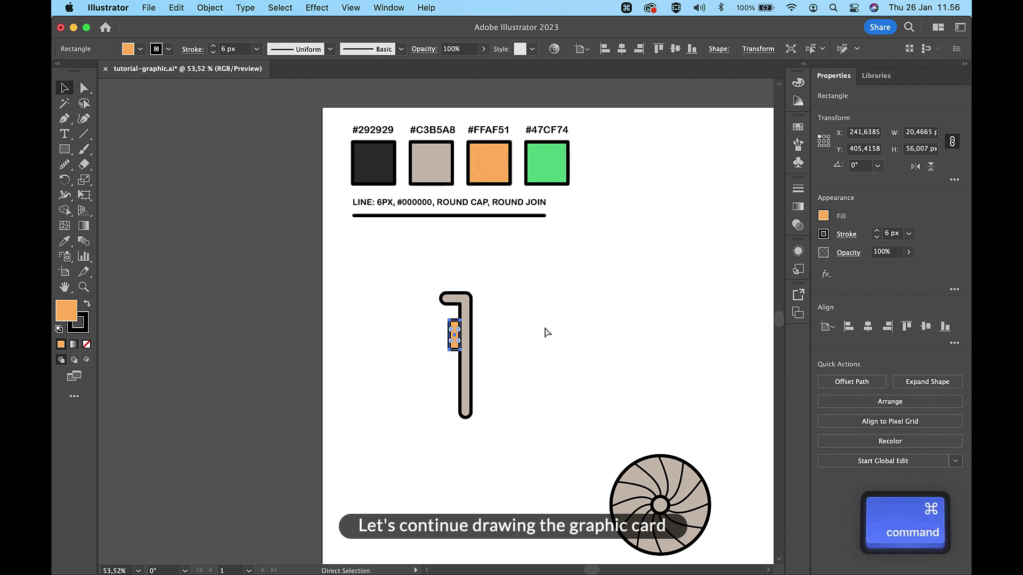
- Duplicate the orange rectangle and place the copy about 82 px below it, against the bar's left edge
key(super+c)
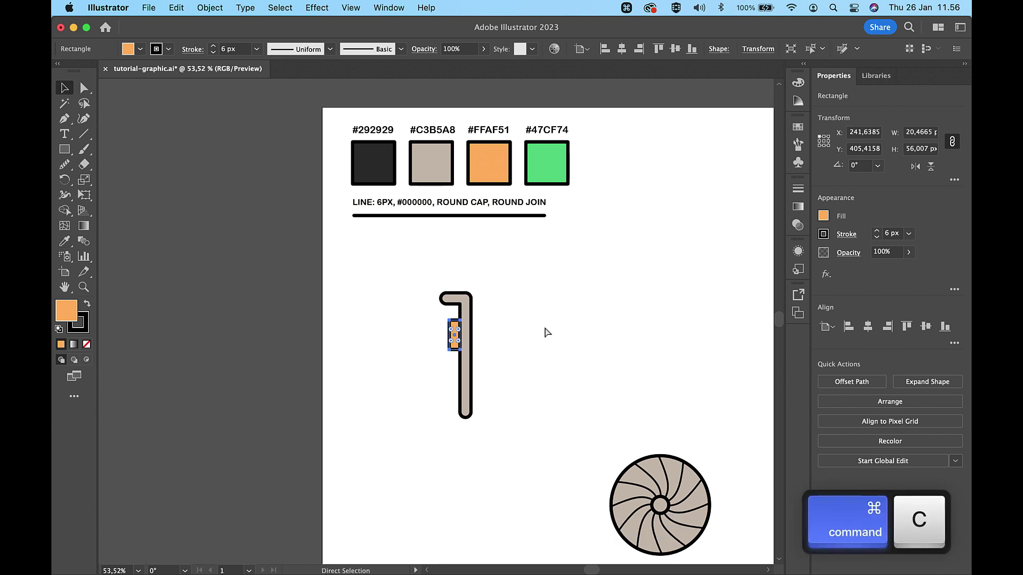
key(super+v)
drag(437, 318, 457, 376)
key(Up)
key(Up)
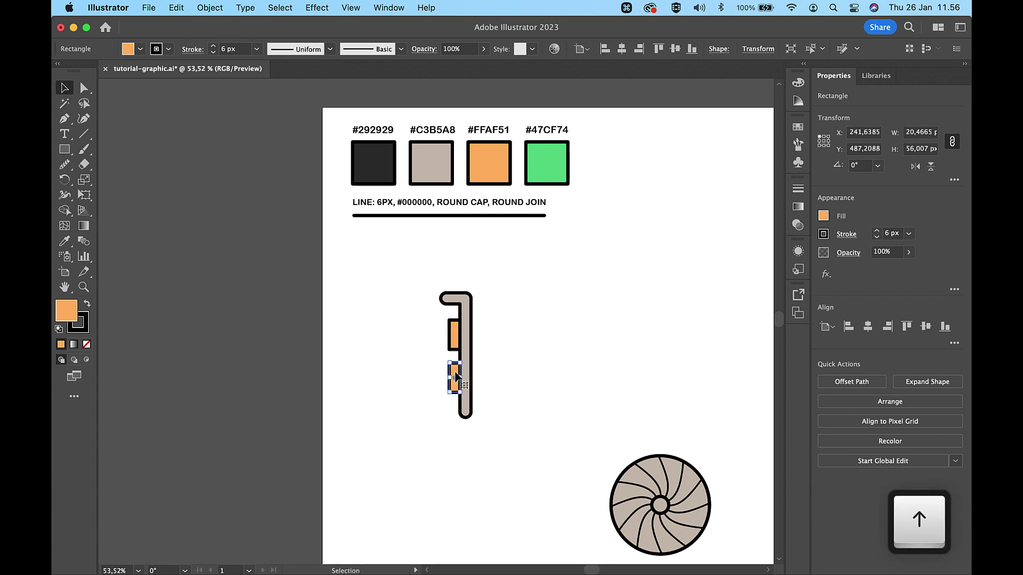
- Draw an orange rectangle about 359 by 175 px against the beige bar's right edge and raise it about 10 px
click(575, 314)
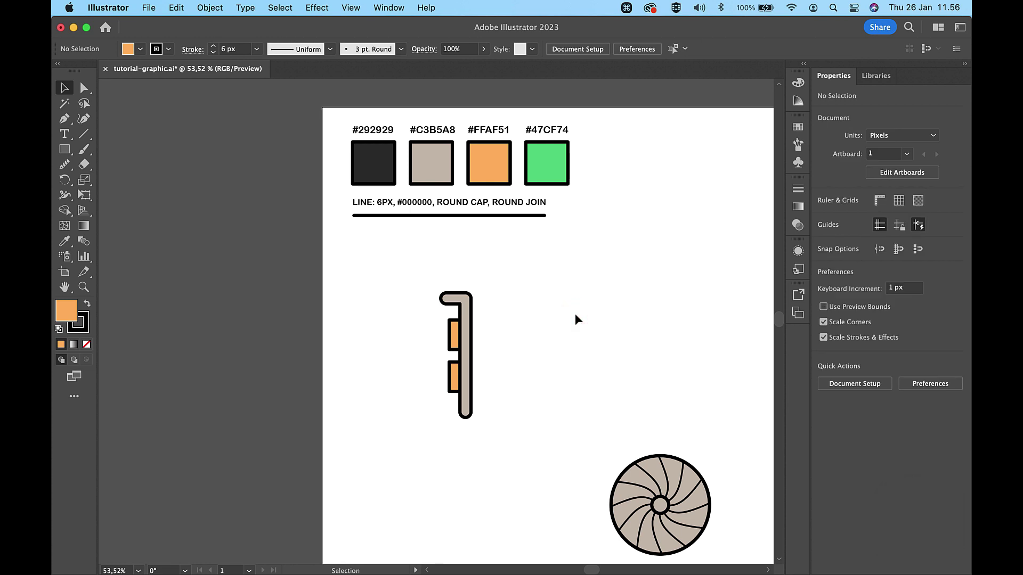
click(64, 149)
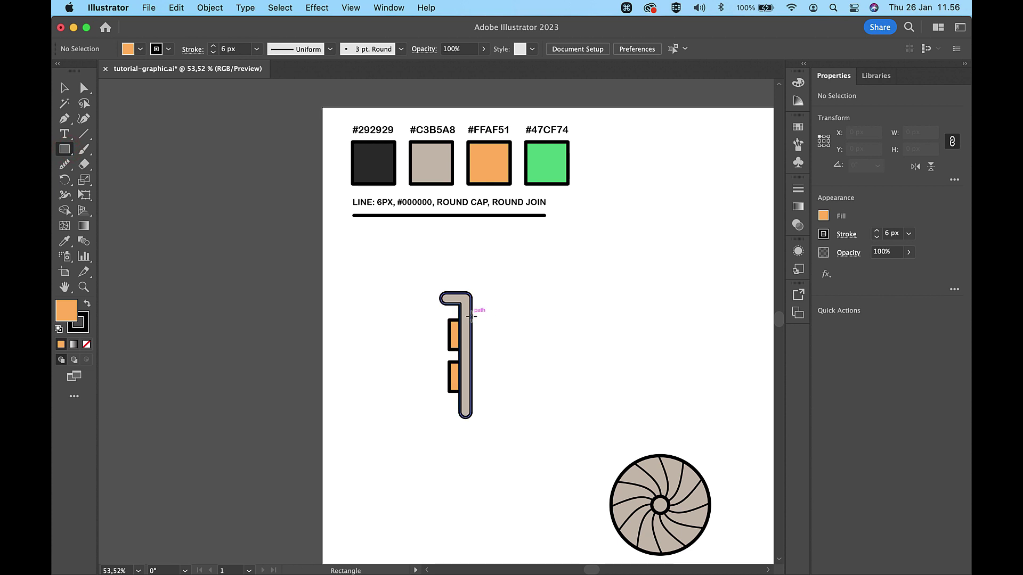
drag(470, 315, 660, 408)
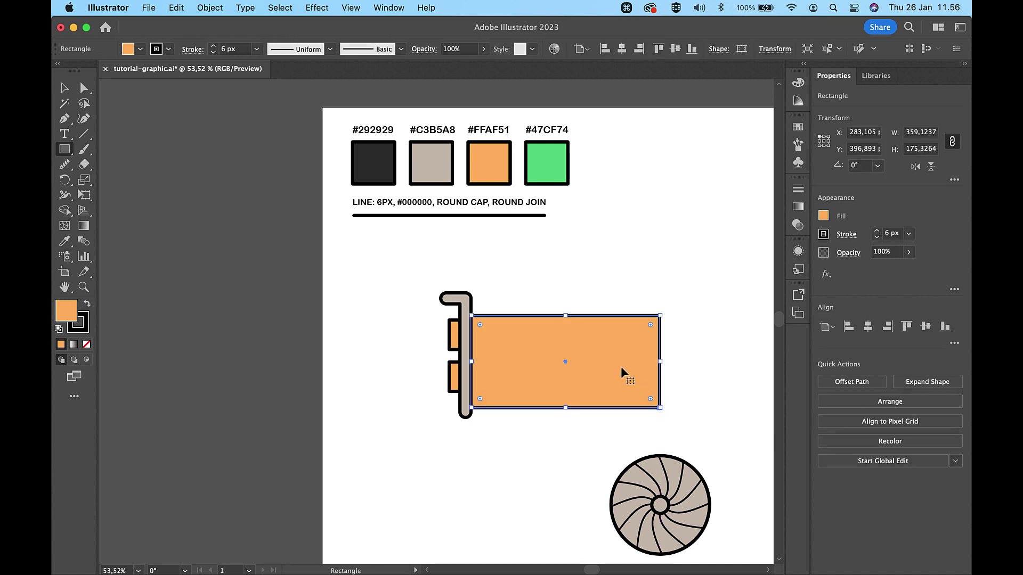
key(v)
drag(621, 366, 622, 362)
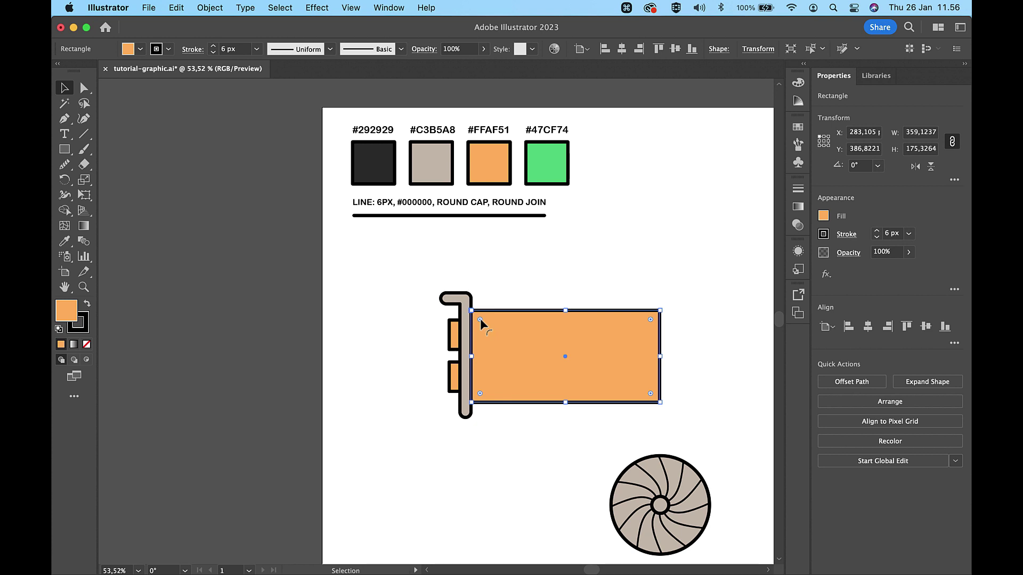
click(673, 278)
- Cut the large rectangle's two right-hand corners with the Chamfer corner type at a radius of about 22 px
key(a)
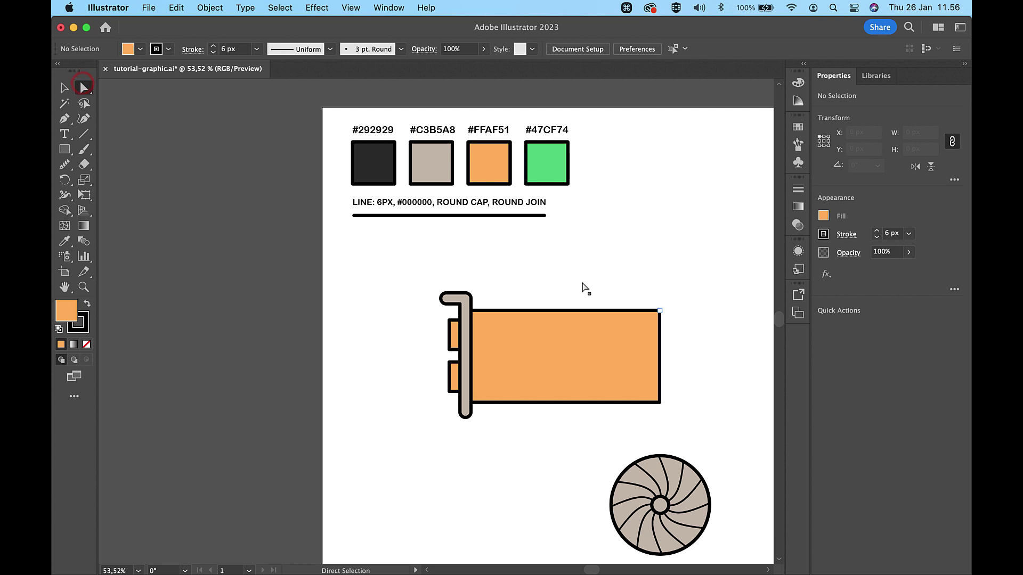
click(661, 312)
shift+click(660, 402)
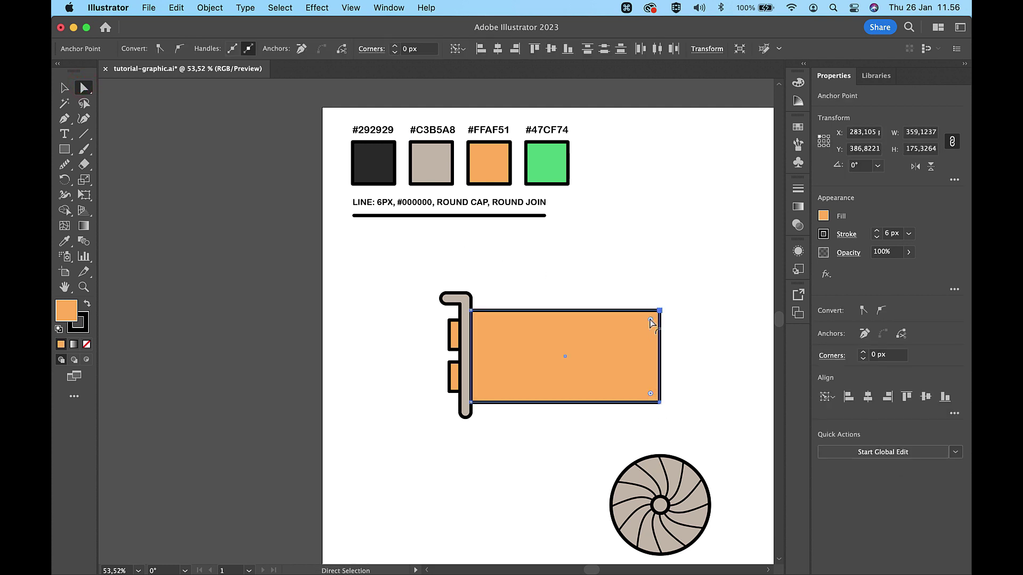
drag(650, 322, 649, 327)
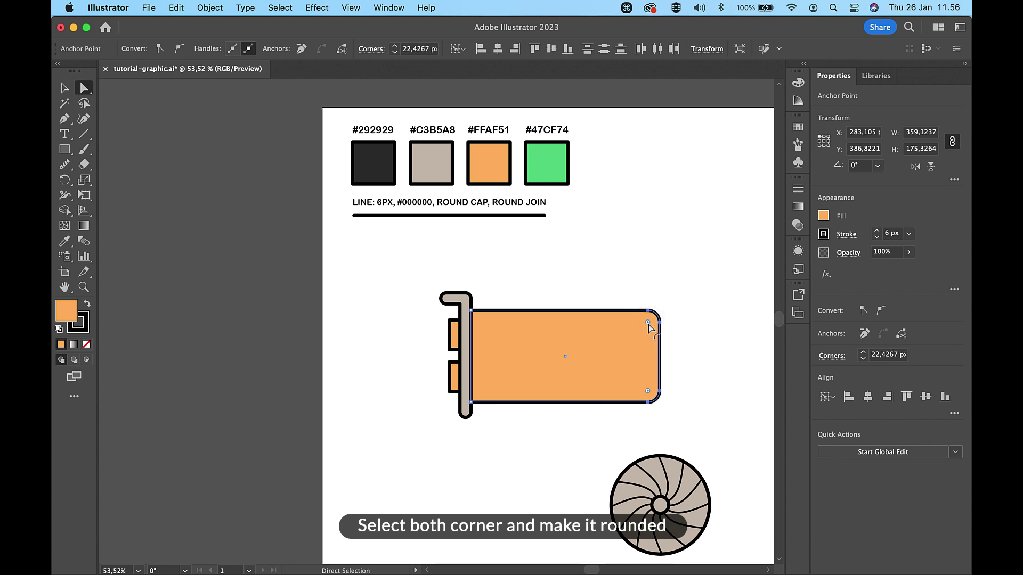
click(371, 49)
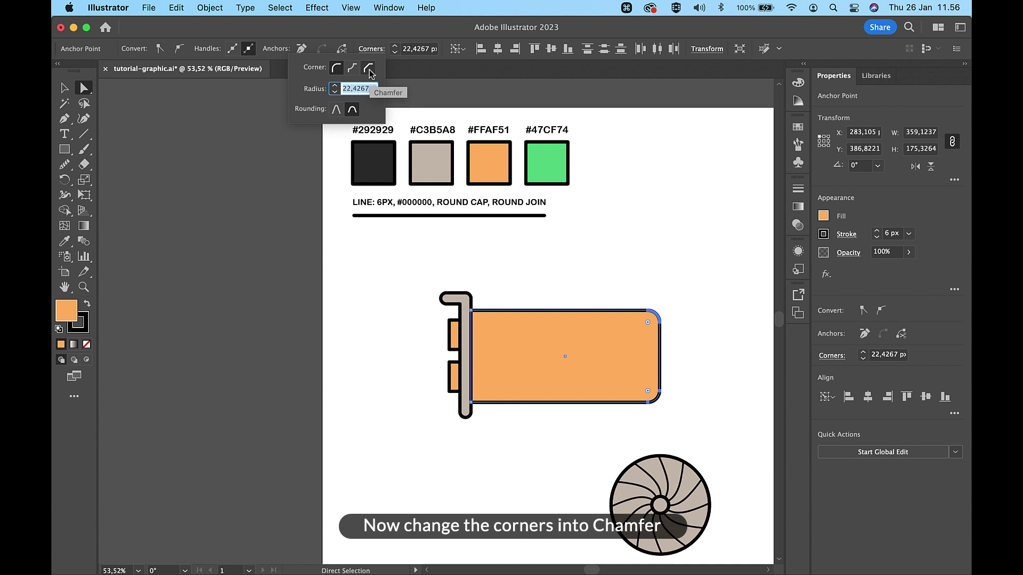
click(369, 68)
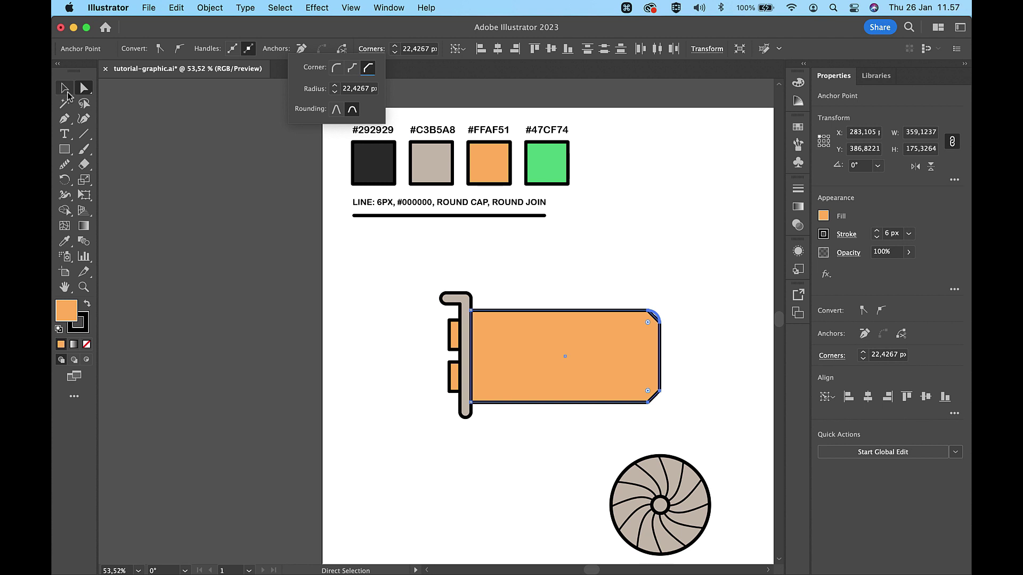
click(637, 250)
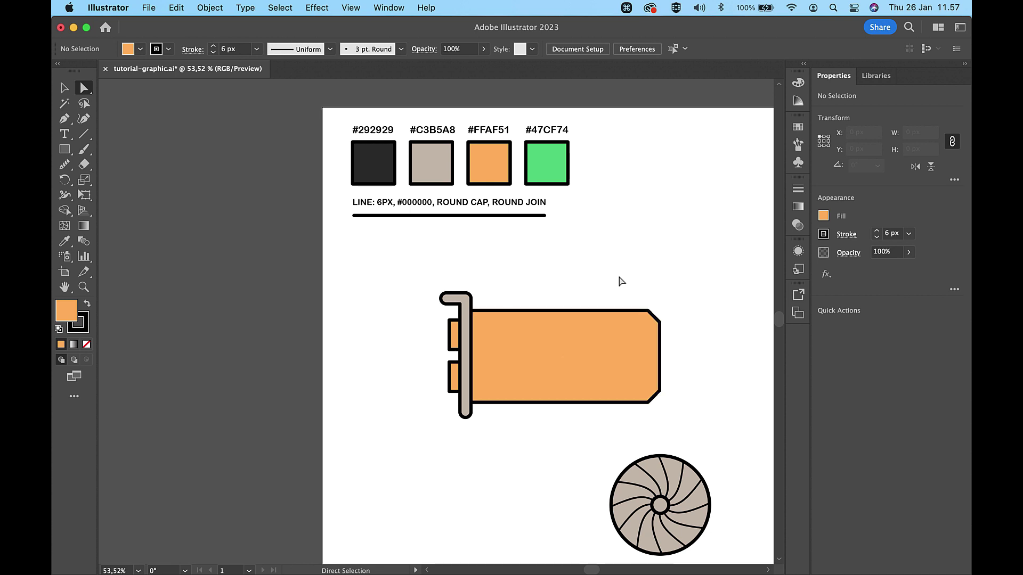
- Draw a small rectangle about 85 by 19 px inside the orange body, starting on its top edge
click(64, 87)
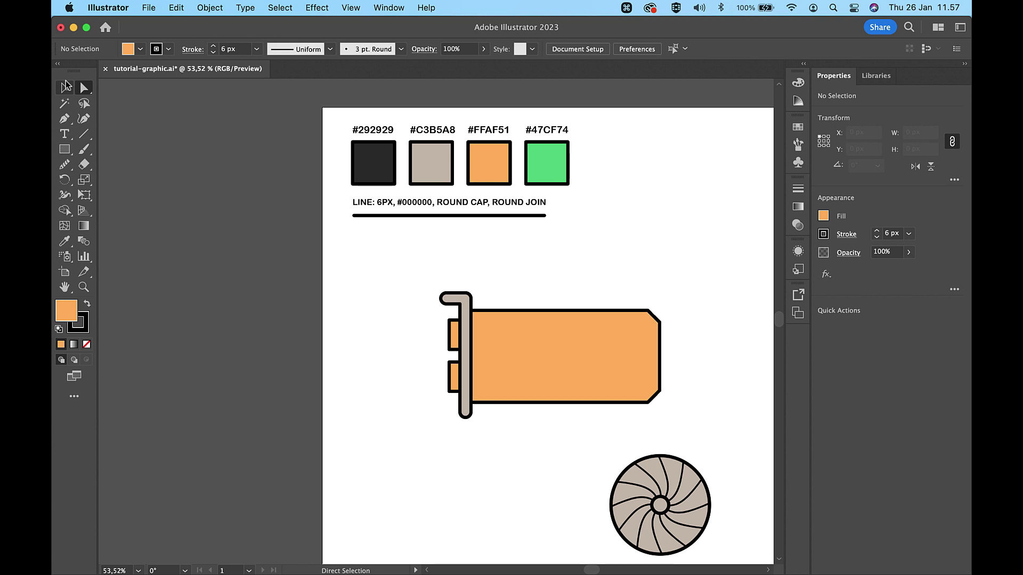
click(64, 149)
scroll(617, 328, up, 5)
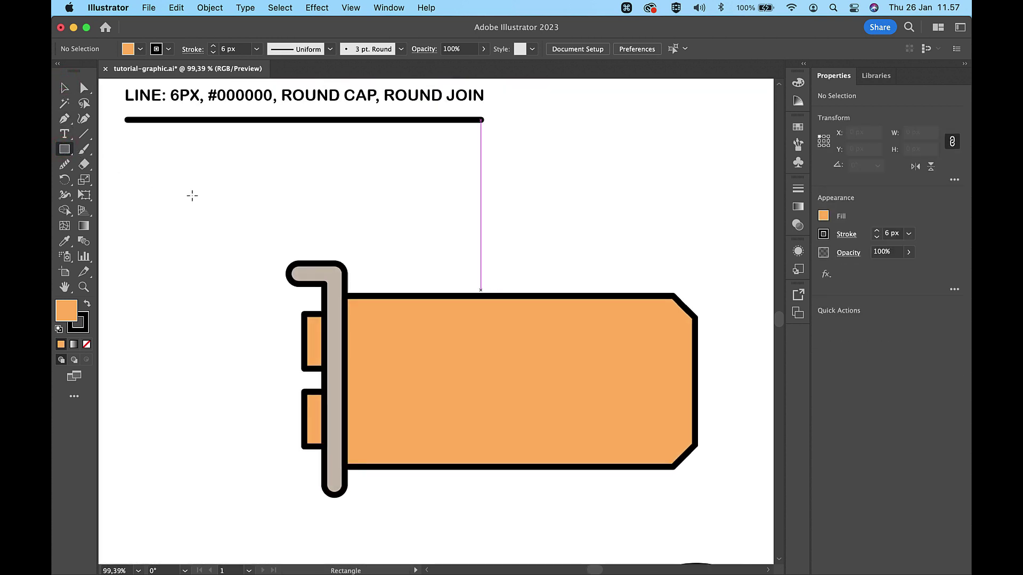
mouse_move(457, 294)
mouse_down()
mouse_move(584, 314)
mouse_move(547, 315)
mouse_up()
- Taper the small rectangle by moving its two lower corners 5 px inward, and centre it along the body's top edge
key(a)
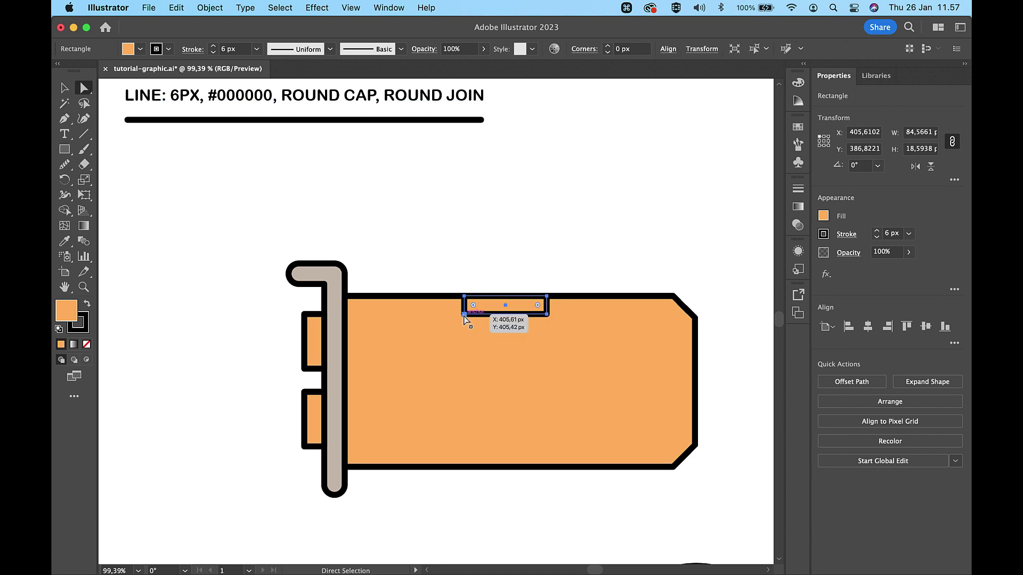
click(464, 315)
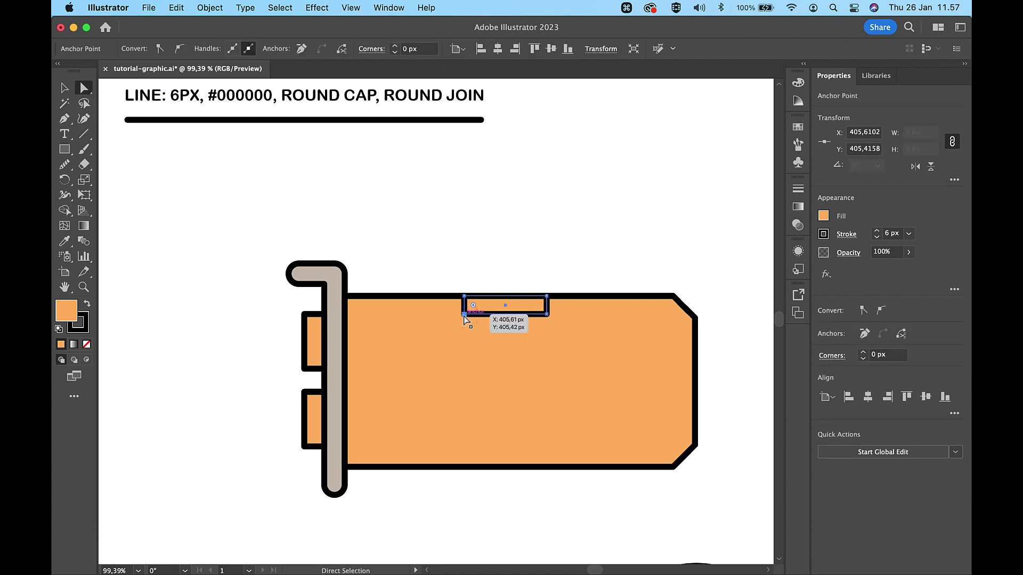
key(Right)
key(Right)
key(Right)
key(Right)
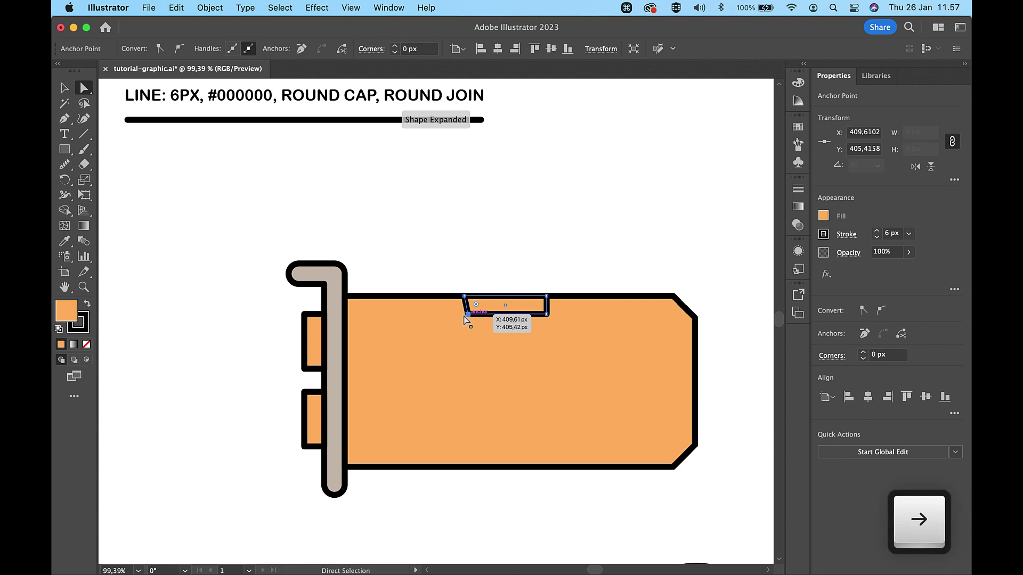
key(Right)
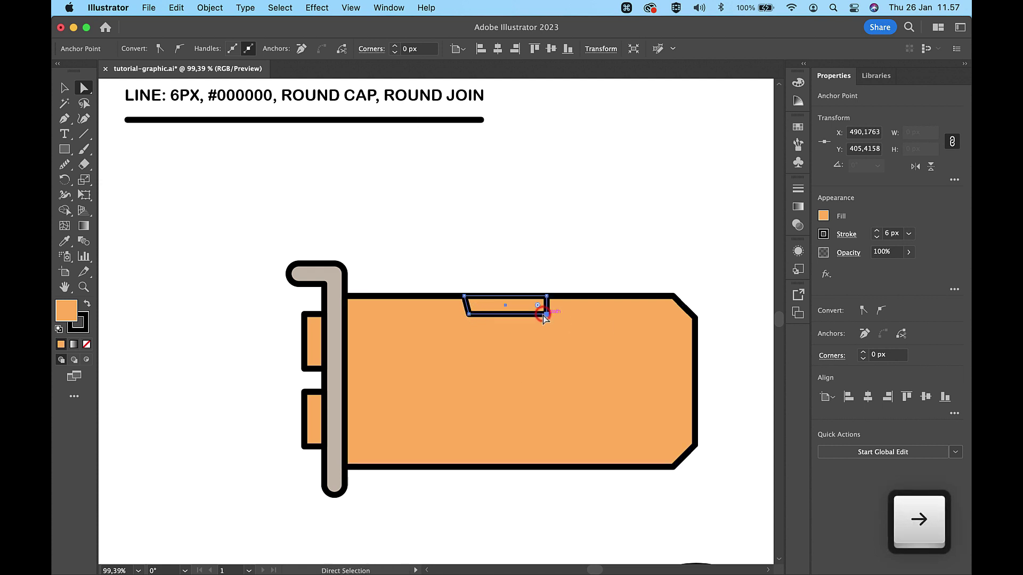
key(Left)
key(Left)
key(Left)
key(Left)
key(Left)
click(606, 246)
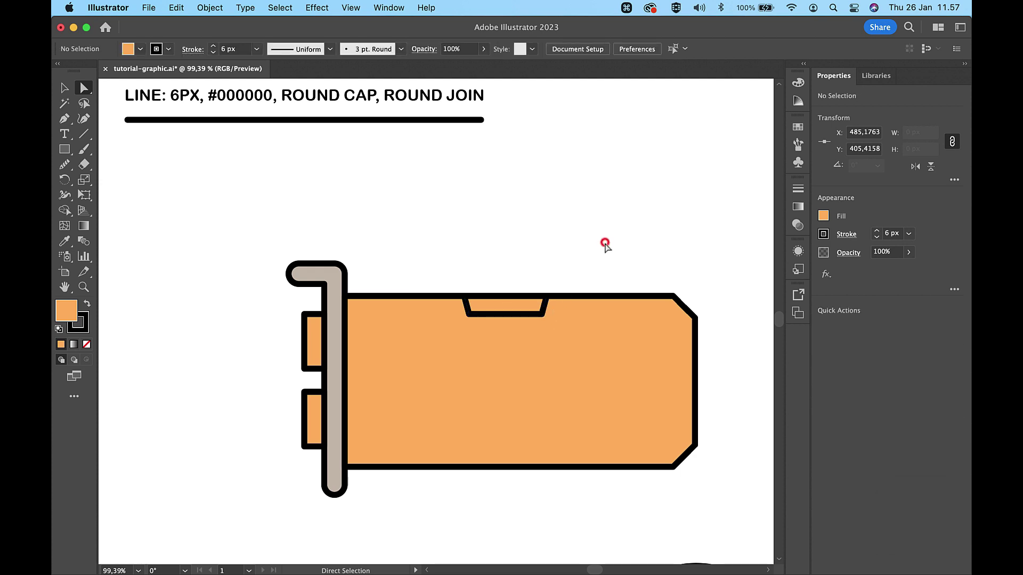
key(v)
drag(512, 315, 522, 316)
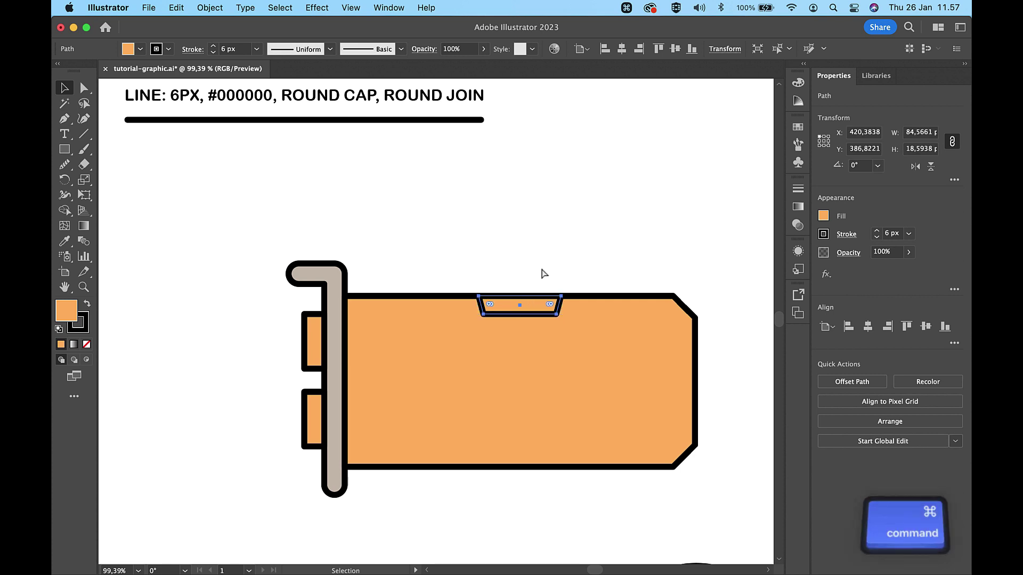
- Duplicate the trapezoid in place and move the copy 110 px straight down inside the orange body
key(super+c)
key(super+f)
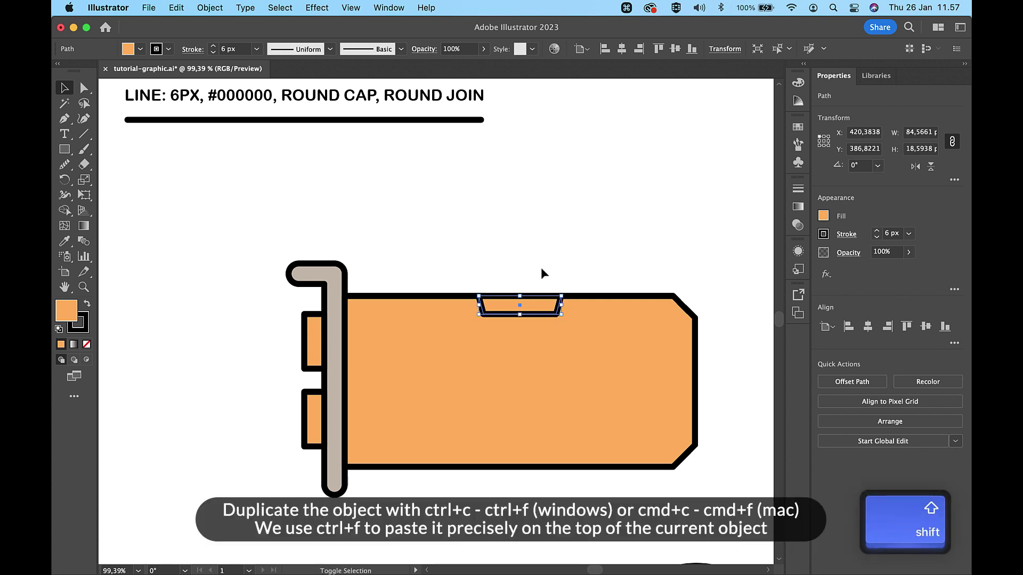
key(shift+Down)
key(shift+Down)
key(shift+Down)
key(shift+Down)
key(shift+Down)
key(shift+Down)
key(shift+Down)
key(shift+Down)
key(shift+Down)
key(shift+Down)
key(shift+Down)
key(shift+Down)
key(shift+Down)
key(shift+Down)
key(shift+Down)
key(shift+Down)
key(shift+Down)
key(shift+Down)
key(shift+Down)
key(shift+Down)
key(shift+Down)
key(shift+Down)
key(shift+Down)
key(shift+Down)
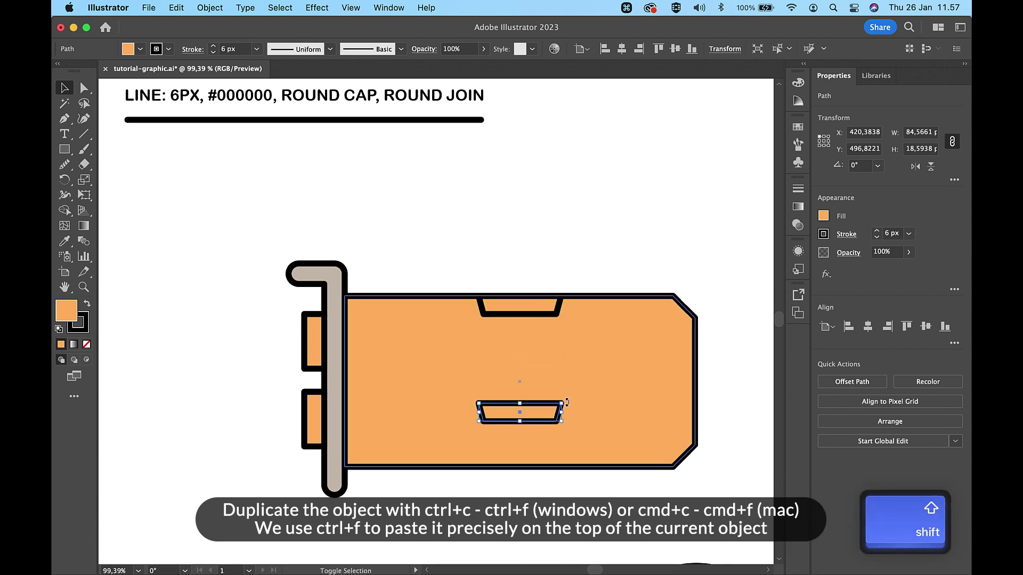
- Rotate the trapezoid copy 180° and align its wide side with the body's bottom edge
drag(567, 402, 471, 427)
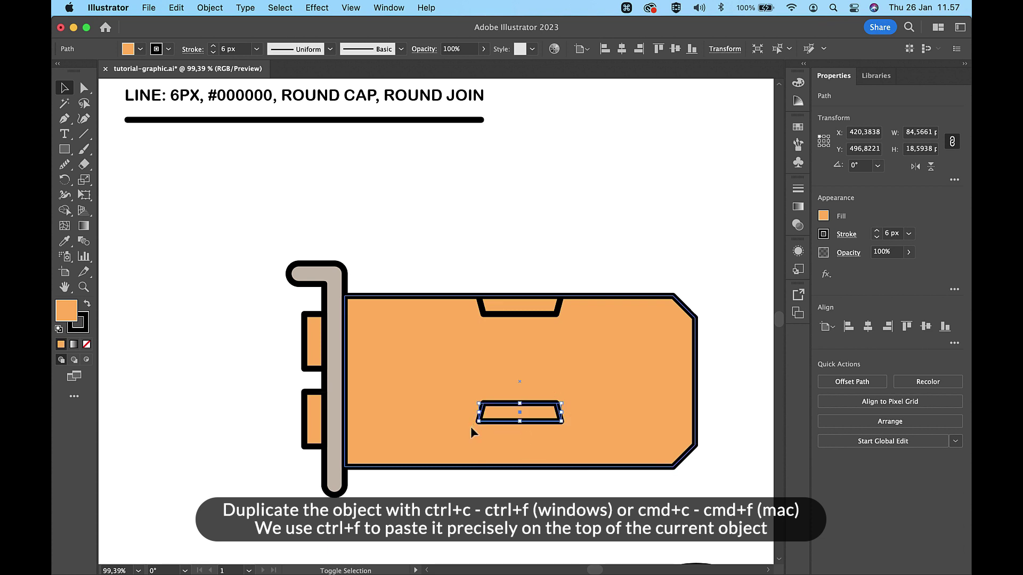
key(shift+Down)
key(shift+Down)
key(shift+Down)
key(shift+Down)
key(shift+Down)
scroll(544, 459, up, 3)
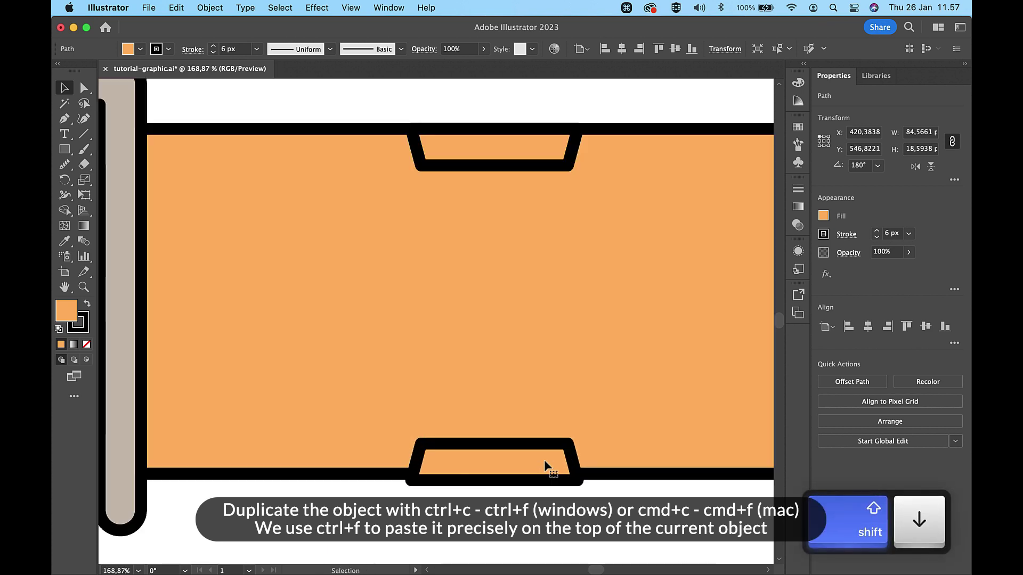
scroll(544, 459, up, 1)
click(517, 460)
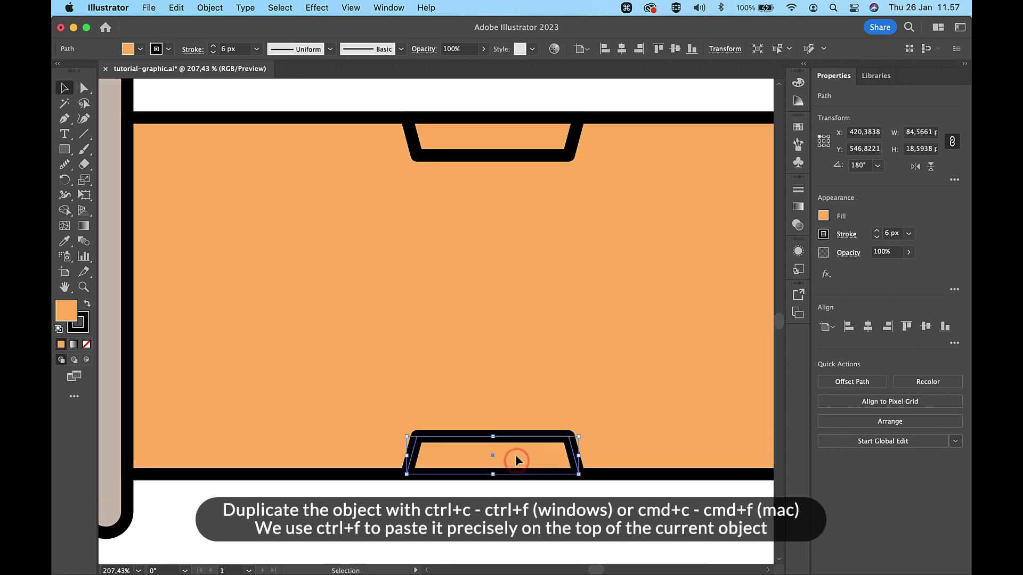
drag(516, 461, 520, 458)
scroll(521, 465, down, 6)
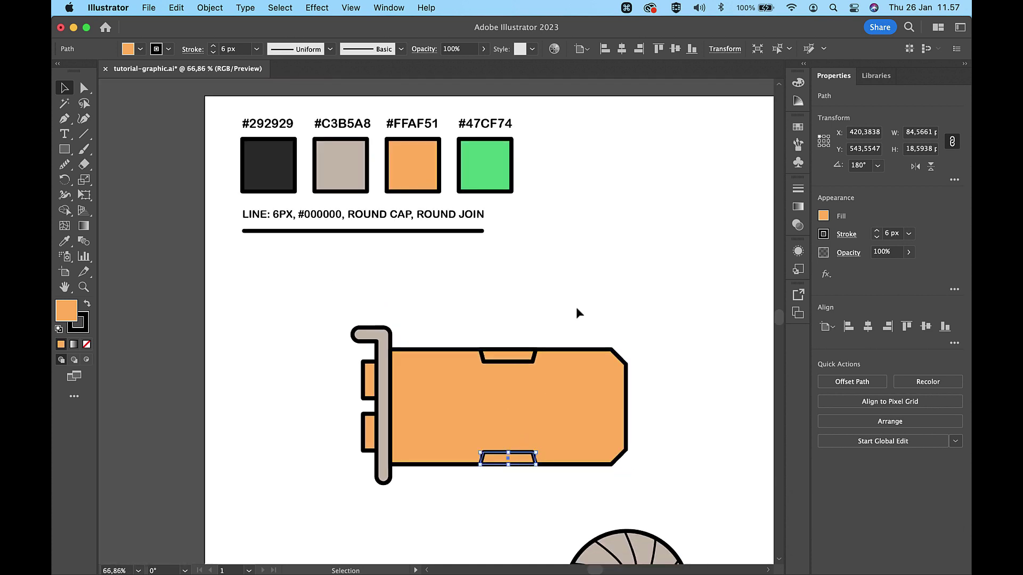
- Cut both trapezoids out of the orange body with the Shape Builder, leaving notches in its top and bottom edges
drag(576, 307, 479, 494)
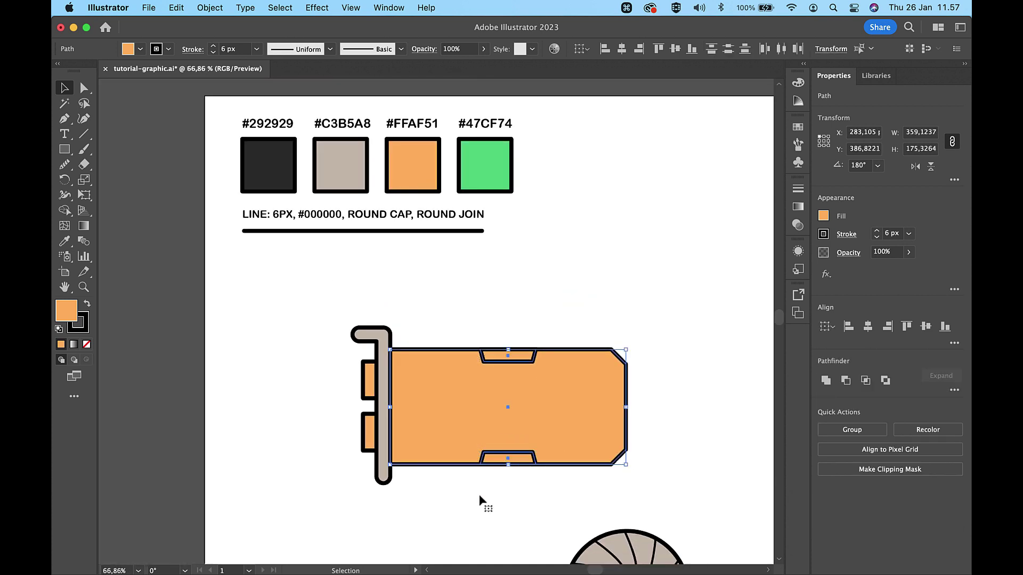
click(65, 210)
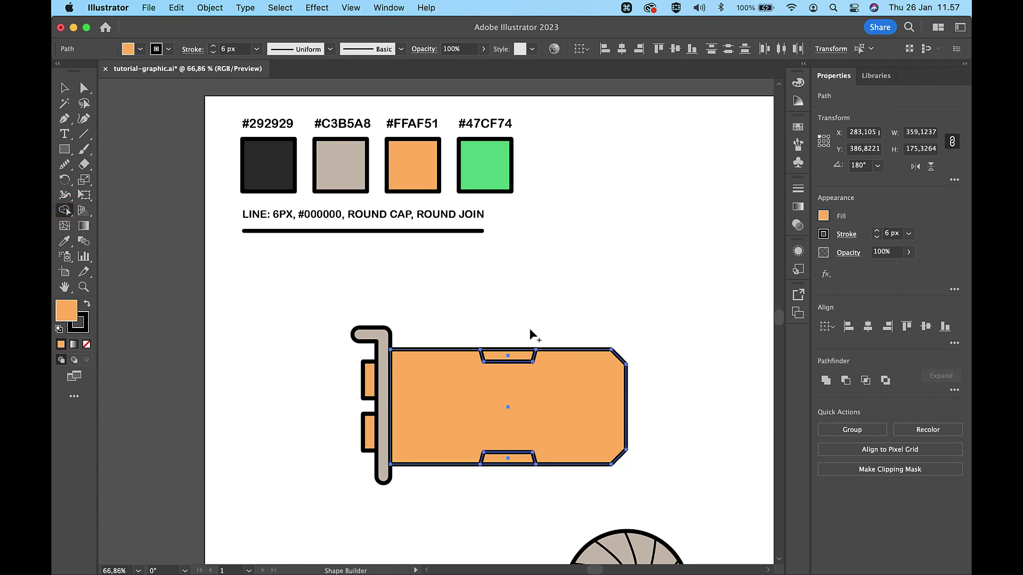
alt+click(525, 354)
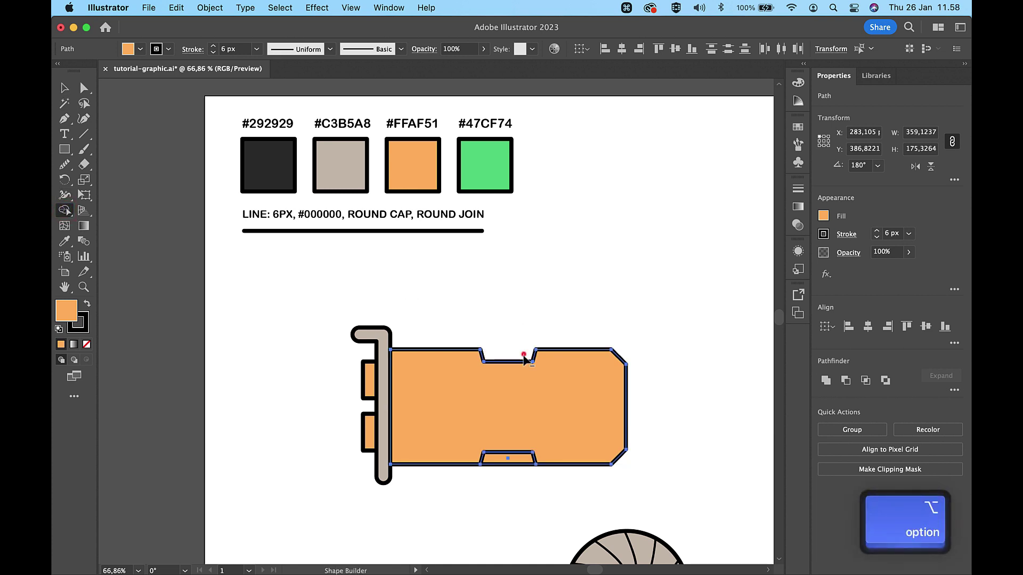
alt+click(514, 457)
key(v)
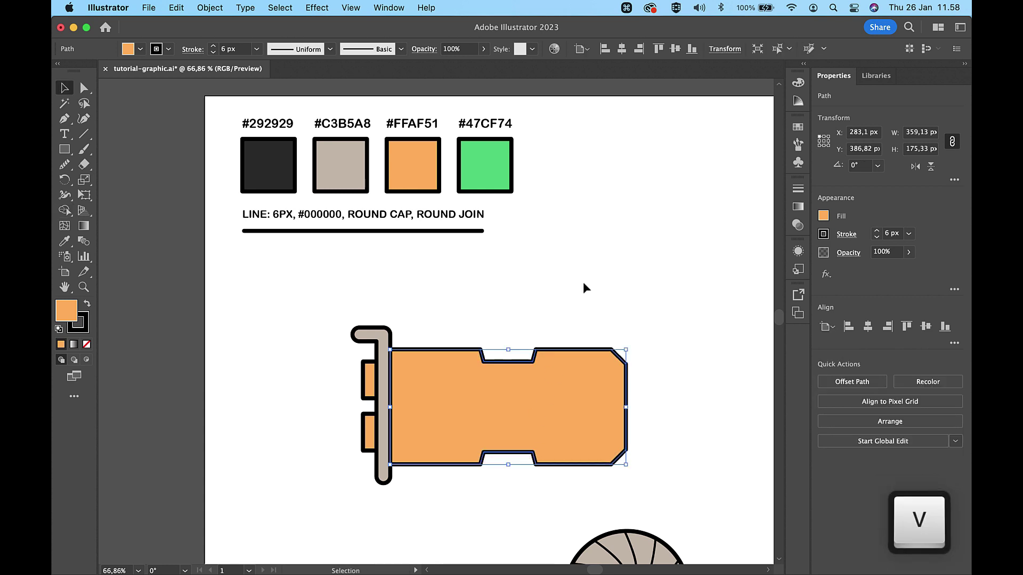
click(584, 282)
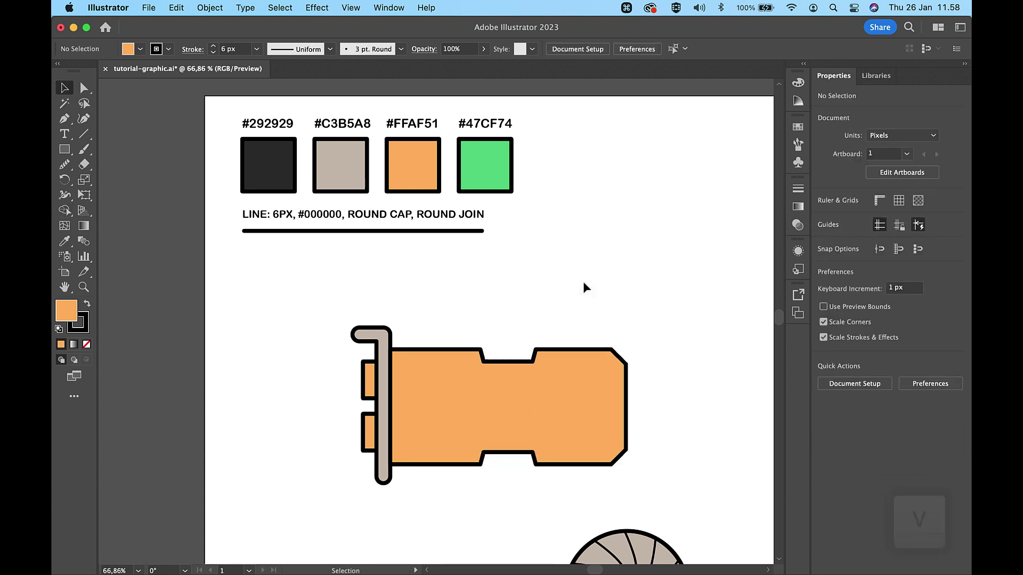
- Draw a rectangle about 181 by 163 px over the middle of the body and give it the green #47CF74 swatch's style
scroll(583, 281, up, 2)
scroll(586, 283, down, 3)
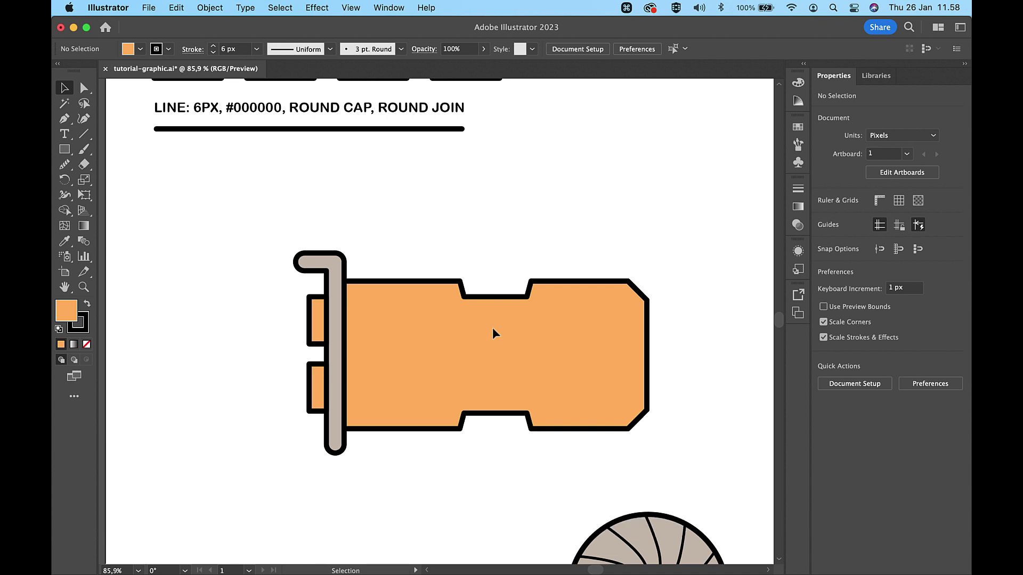
click(62, 149)
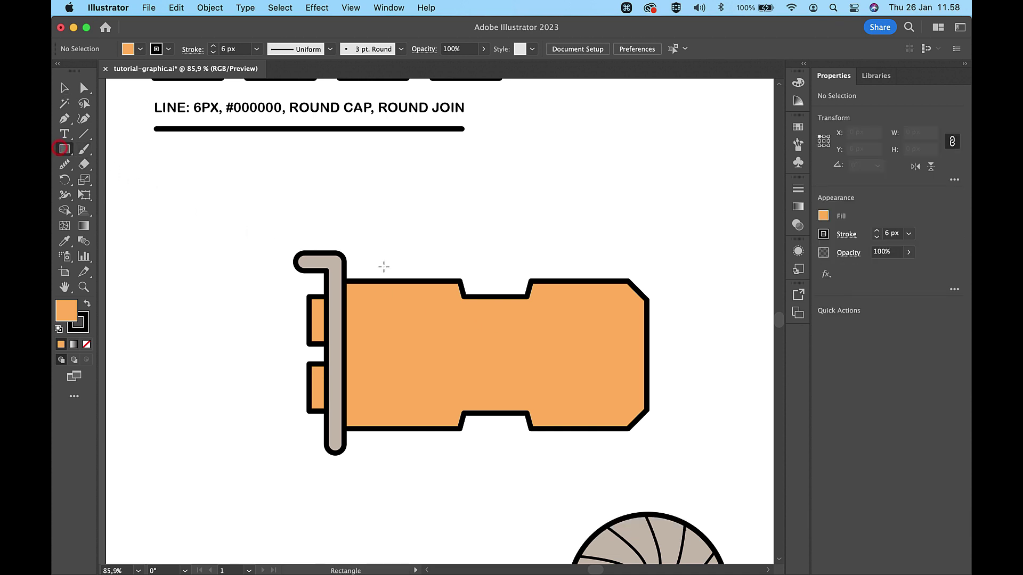
drag(438, 286, 590, 424)
key(i)
scroll(523, 245, up, 2)
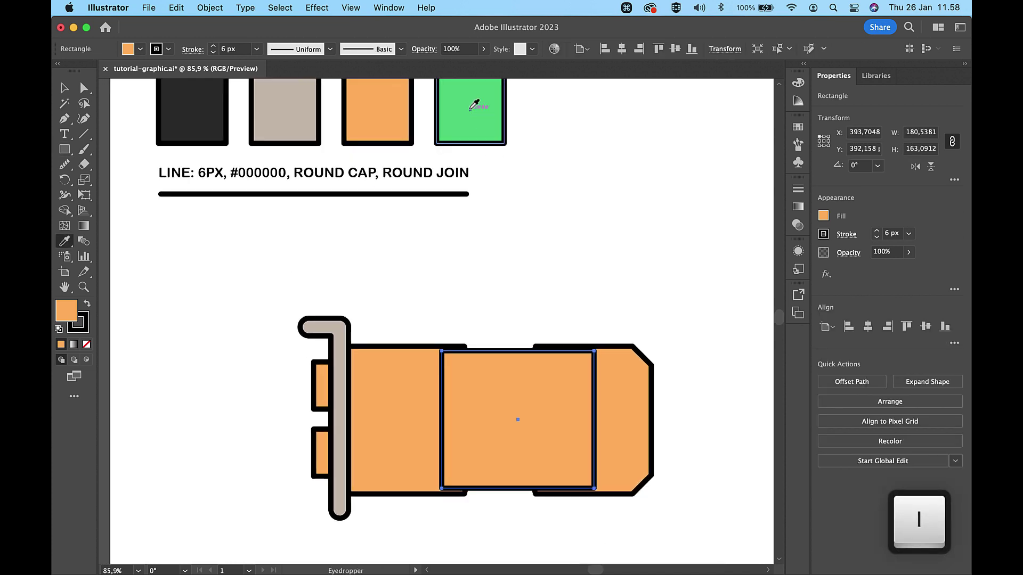
click(471, 105)
- Send the green rectangle backward behind the notched orange body and deselect it
click(65, 88)
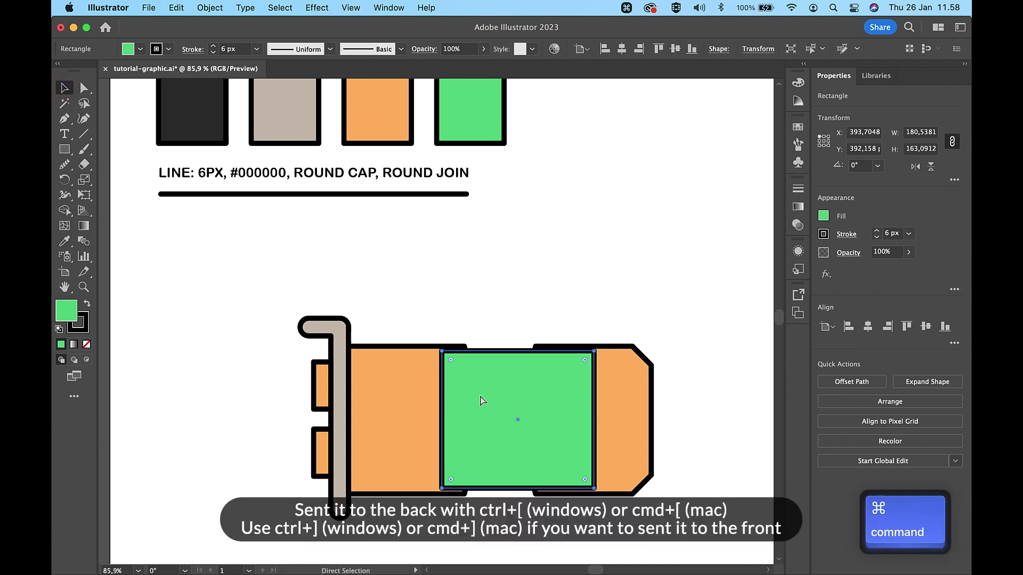
key(super+bracketleft)
scroll(482, 394, down, 4)
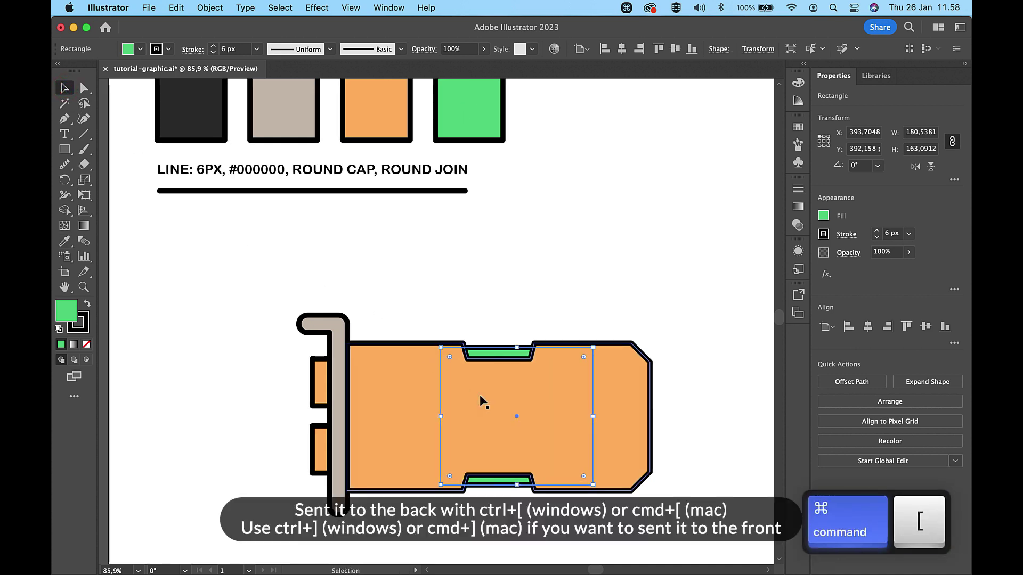
key(v)
click(563, 200)
scroll(499, 341, up, 3)
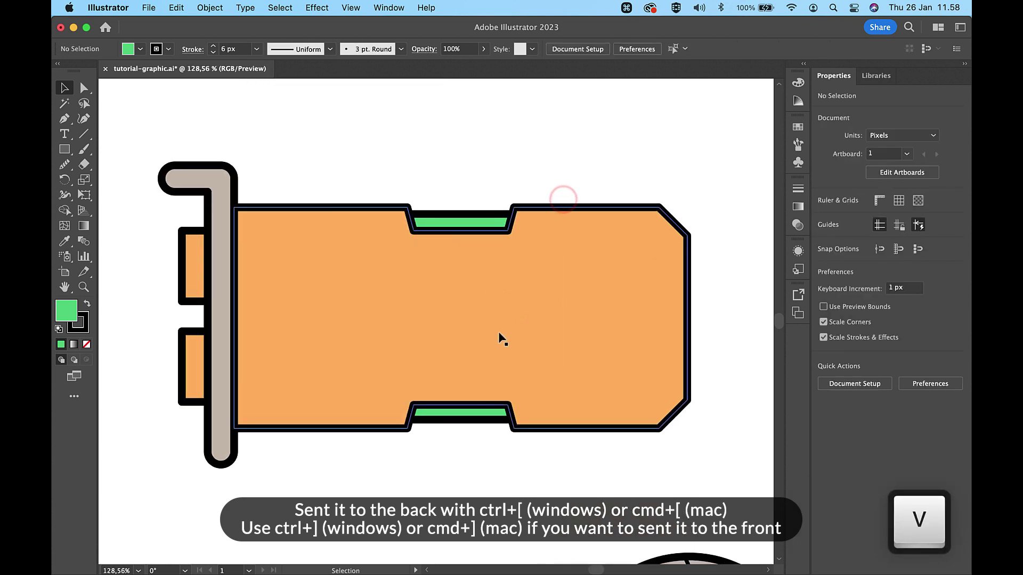
- Give the notched orange body the dark #292929 swatch's style and deselect it
click(460, 412)
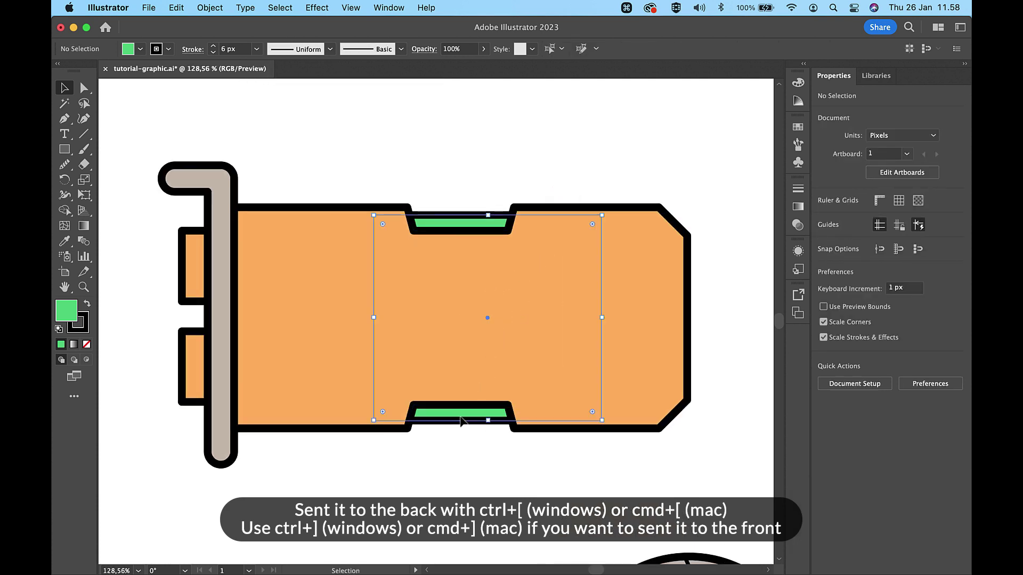
click(463, 488)
scroll(464, 488, down, 3)
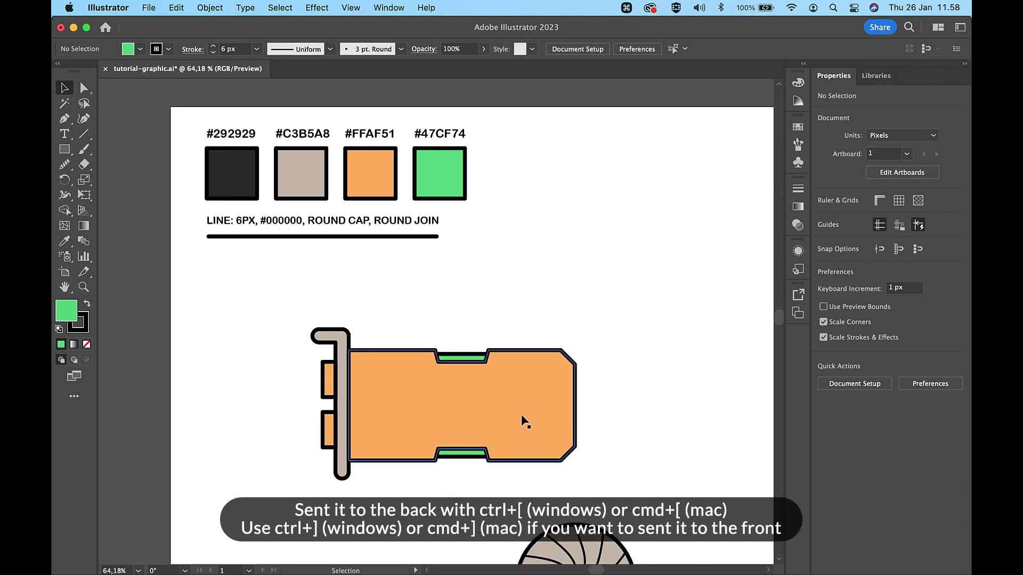
click(538, 393)
key(i)
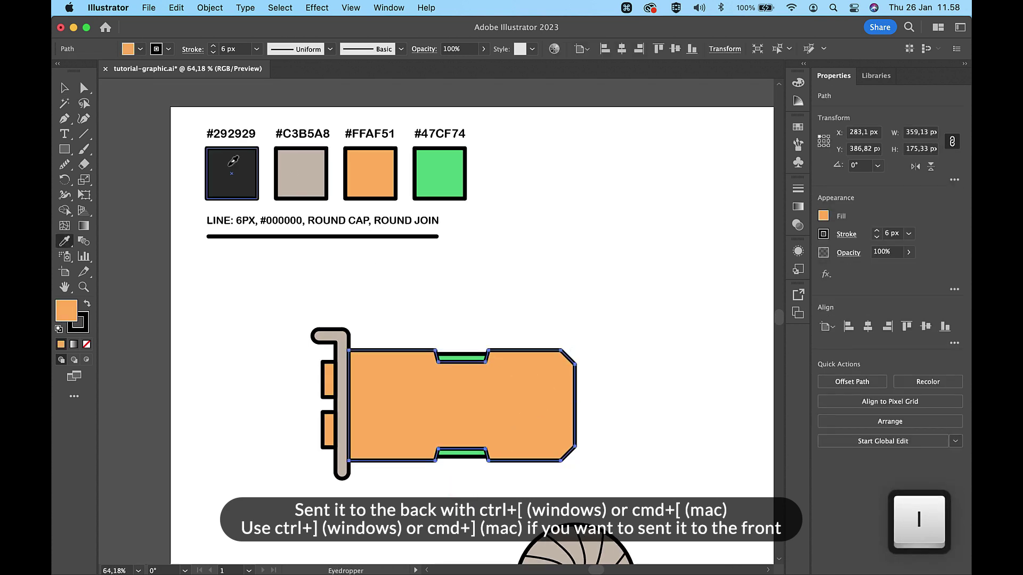
click(229, 166)
key(v)
click(558, 194)
scroll(558, 193, down, 5)
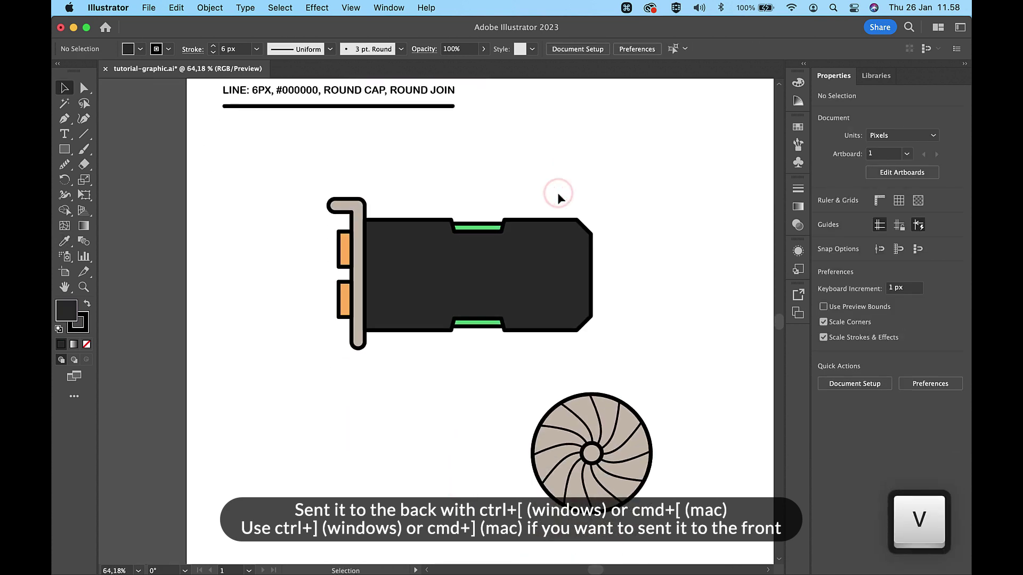
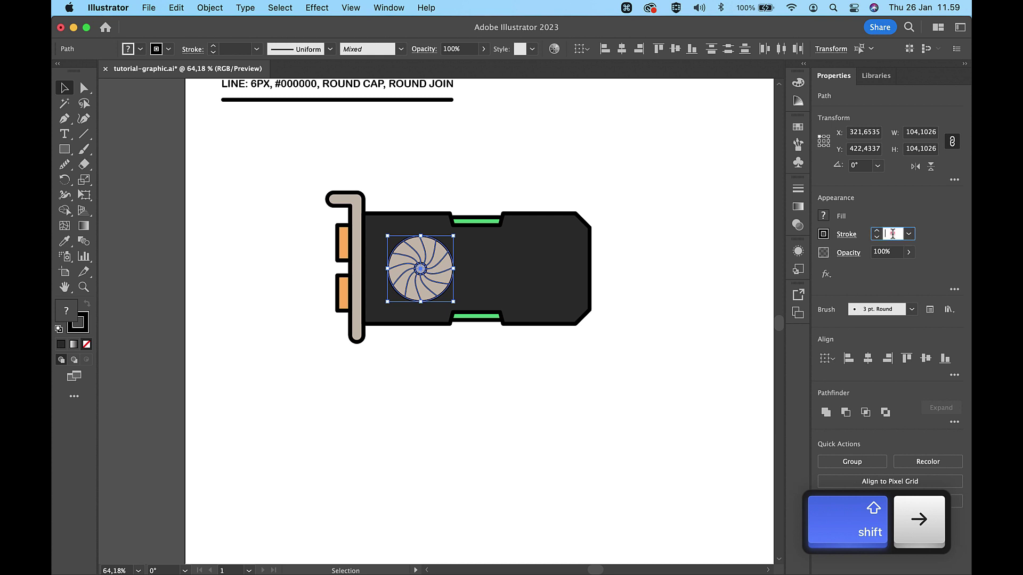
- Try a 6 px stroke weight on all parts of the fan at once
text(6)
key(Return)
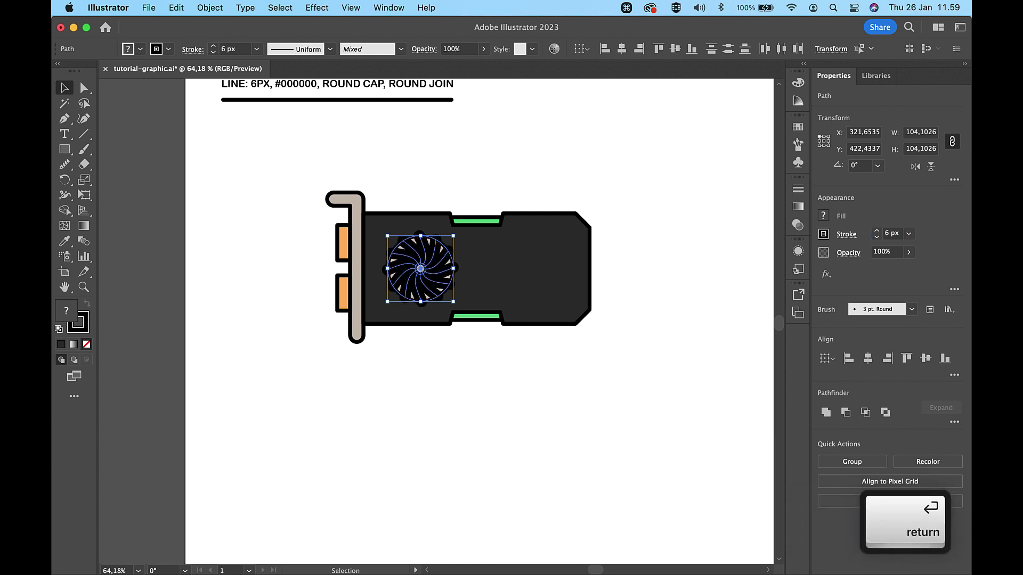
scroll(546, 154, up, 2)
scroll(547, 154, left, 2)
key(super+z)
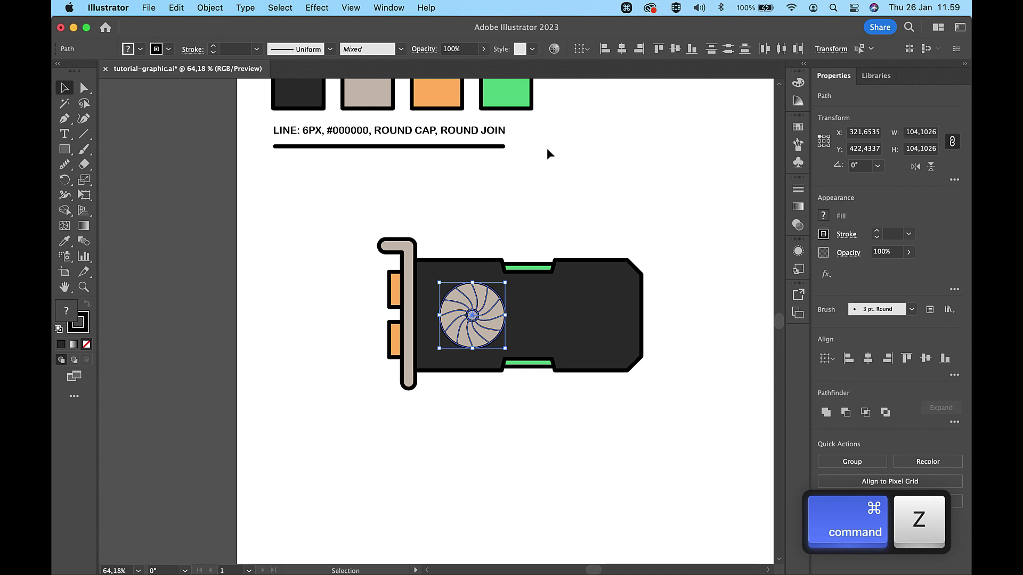
- Select all the fan's curved blade lines and change their brush definition to Basic
scroll(547, 151, up, 3)
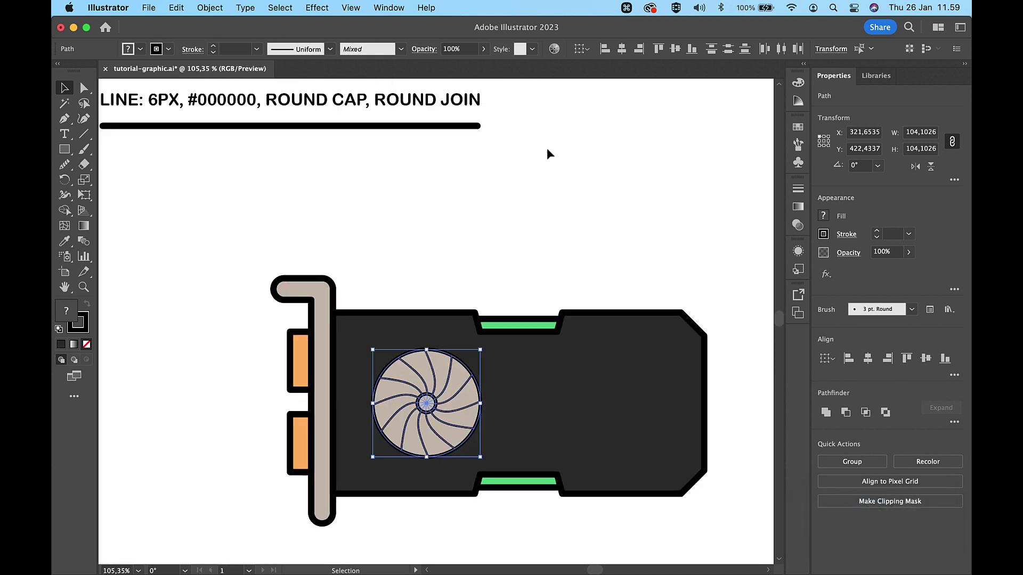
key(v)
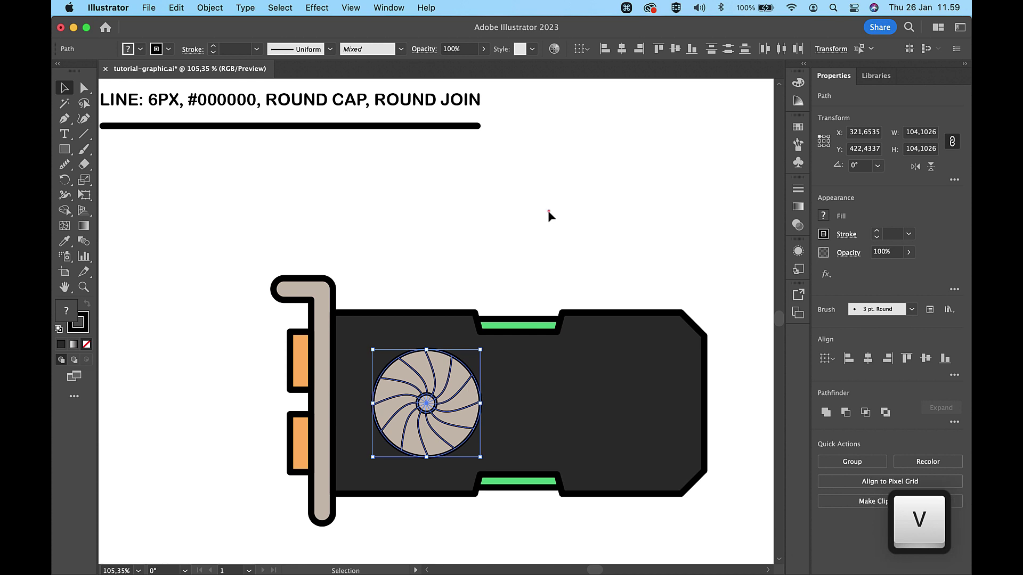
click(548, 210)
click(431, 372)
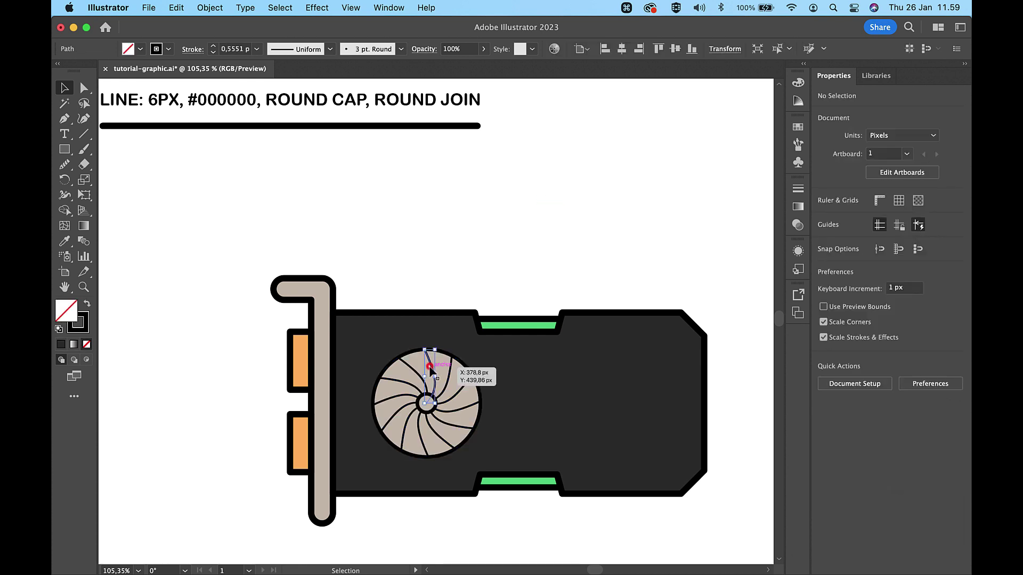
scroll(430, 371, up, 3)
key(shift)
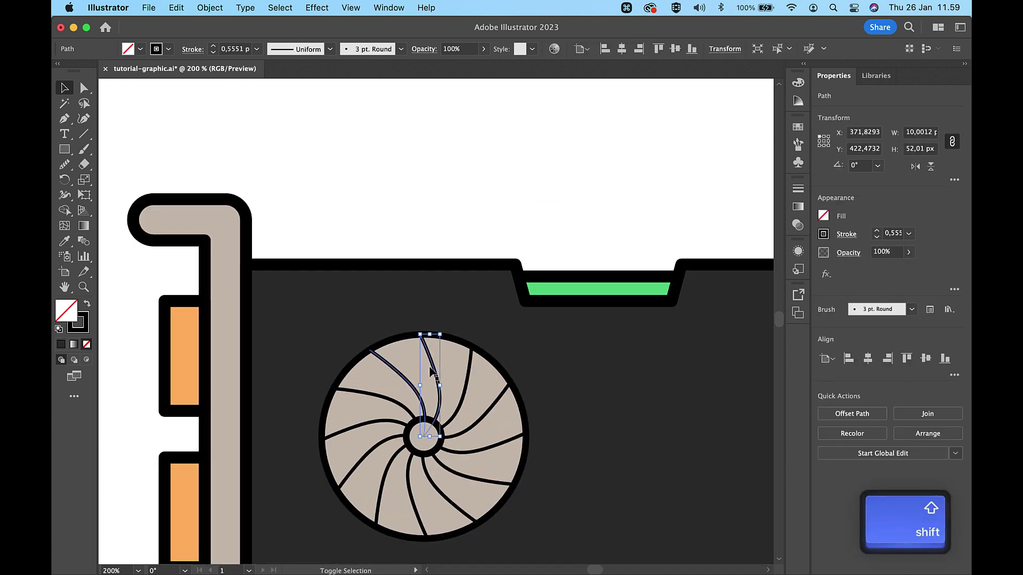
shift+click(403, 378)
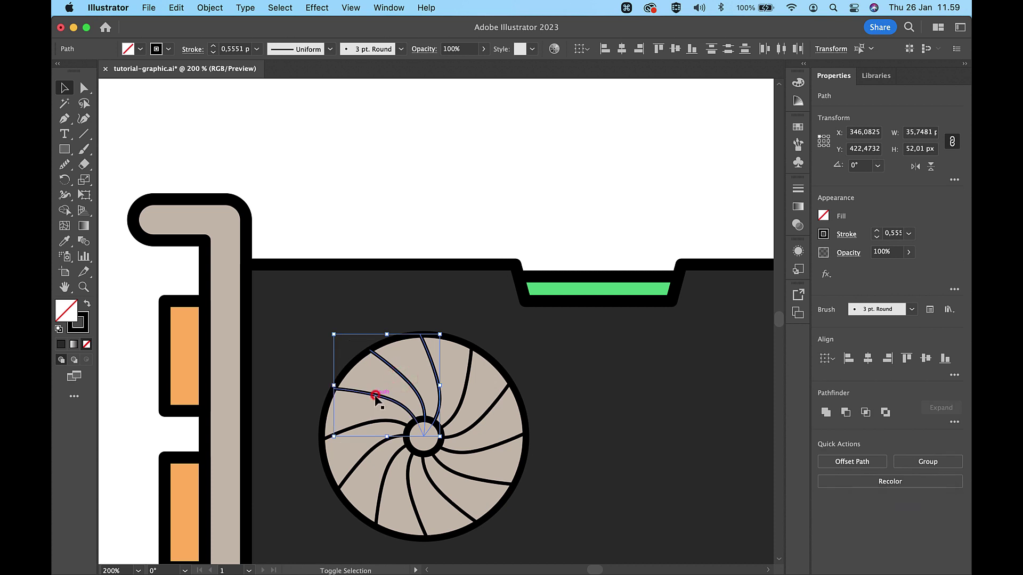
shift+click(360, 422)
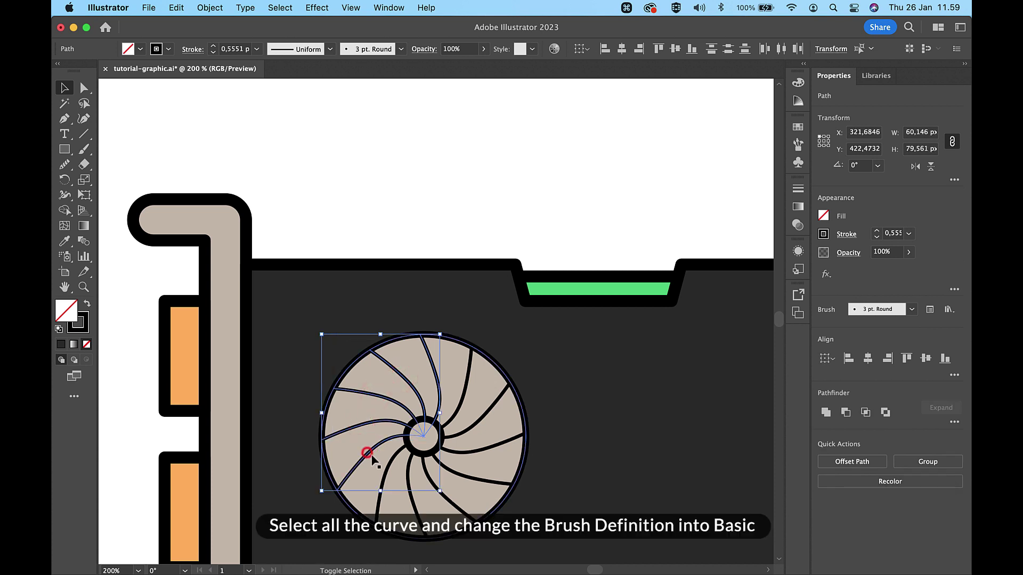
shift+click(388, 463)
shift+click(421, 471)
shift+click(462, 477)
shift+click(473, 452)
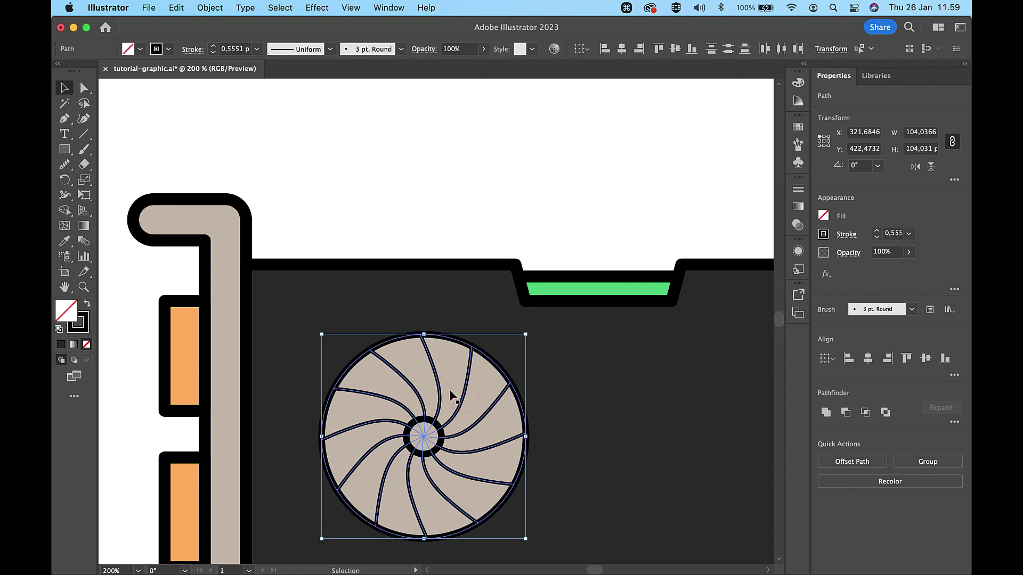
click(403, 51)
click(355, 101)
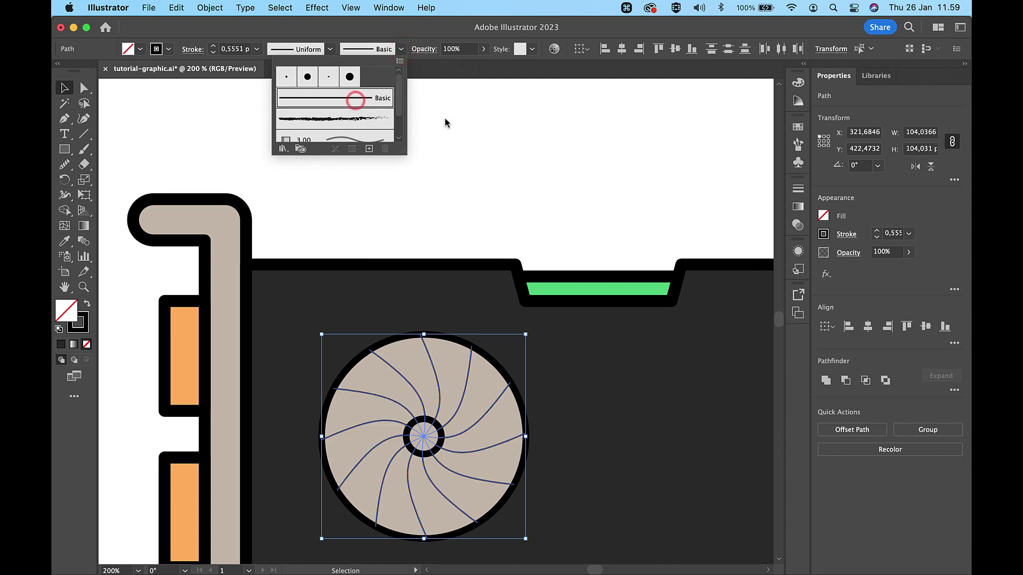
click(478, 126)
alt+scroll(452, 182, down, 5)
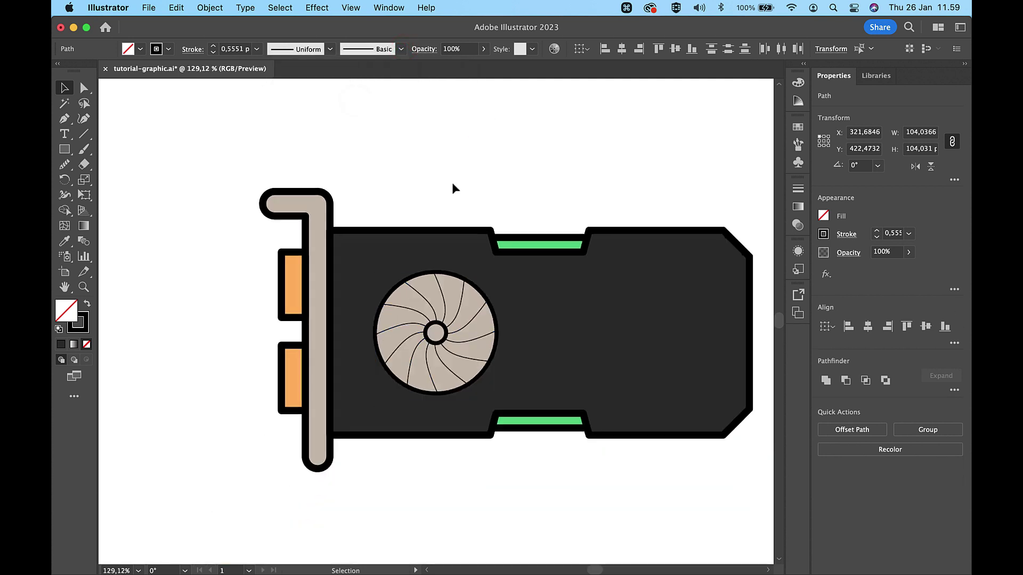
- Copy the 6 px round-cap sample line's style onto the blade curves and deselect them
key(i)
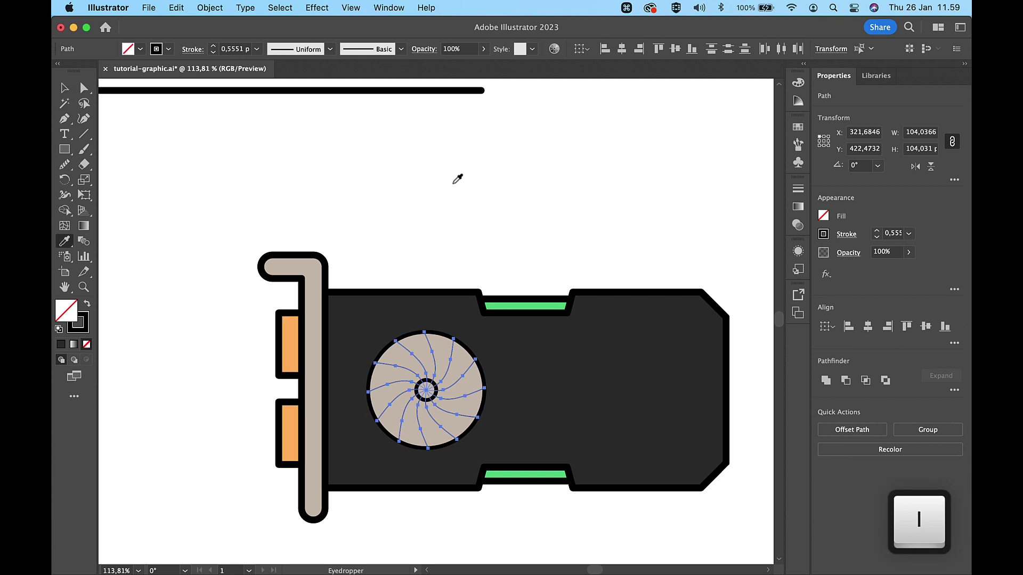
click(320, 90)
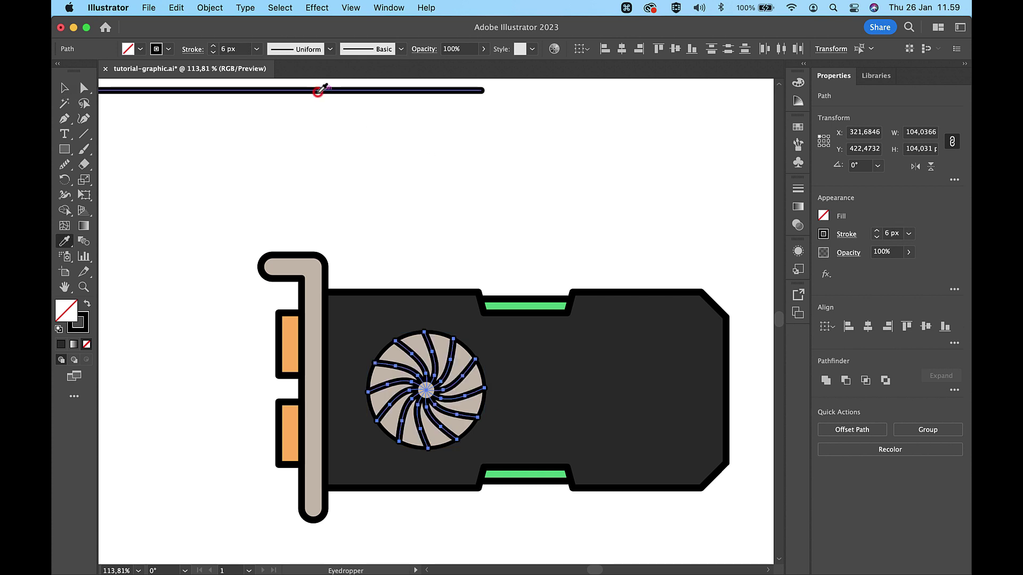
key(v)
click(460, 155)
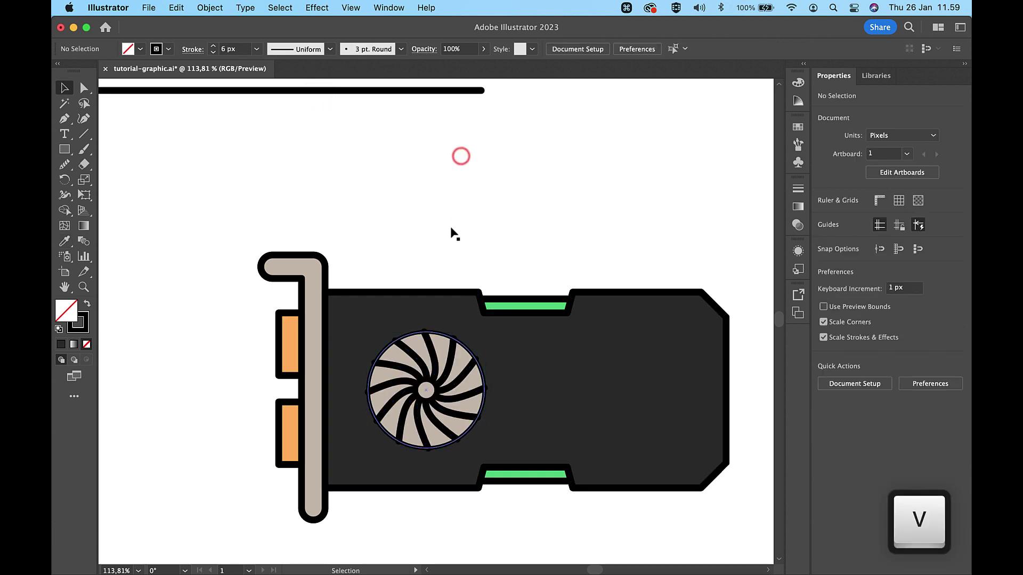
- Give the fan's small centre hub circle the beige #C3B5A8 swatch's style
click(427, 389)
alt+scroll(435, 399, down, 1)
alt+scroll(436, 399, down, 3)
key(i)
click(331, 172)
key(v)
- Give the fan's outer circle the beige #C3B5A8 swatch's style and deselect it
click(438, 367)
key(i)
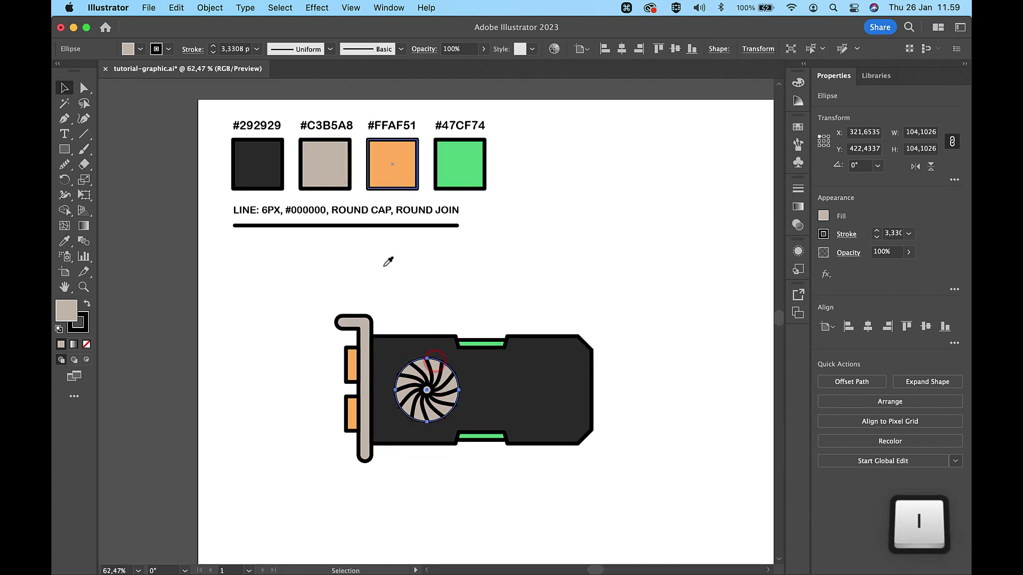
click(332, 170)
key(v)
click(544, 242)
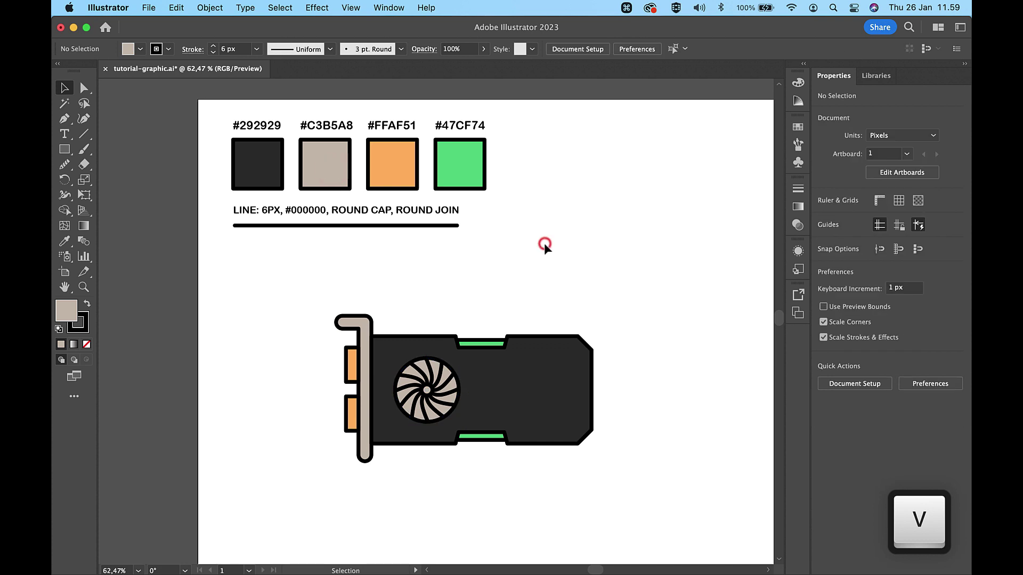
- Duplicate the fan's outer circle in place and enlarge the copy from its centre to about 130 px wide
alt+scroll(544, 243, up, 5)
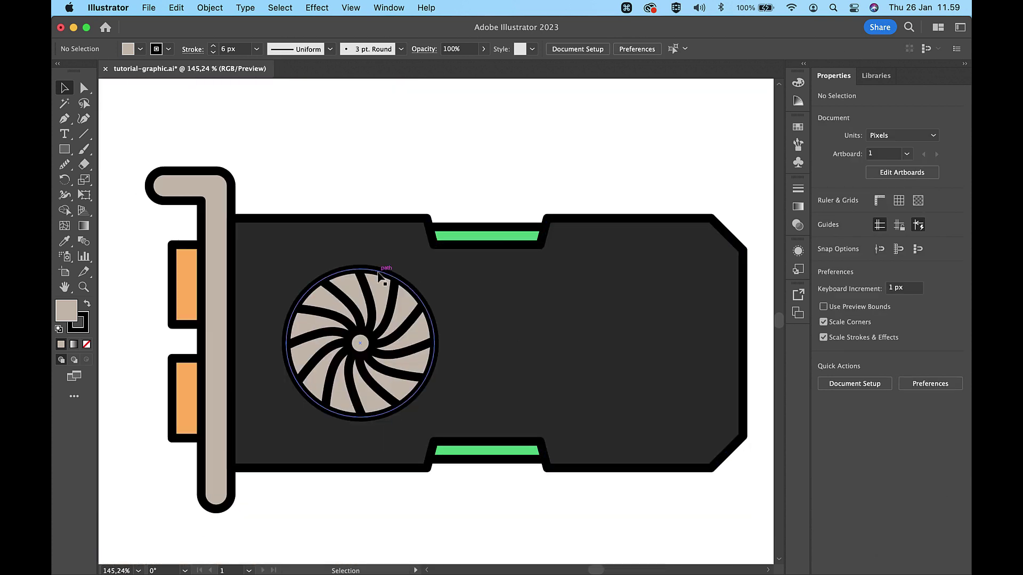
click(379, 276)
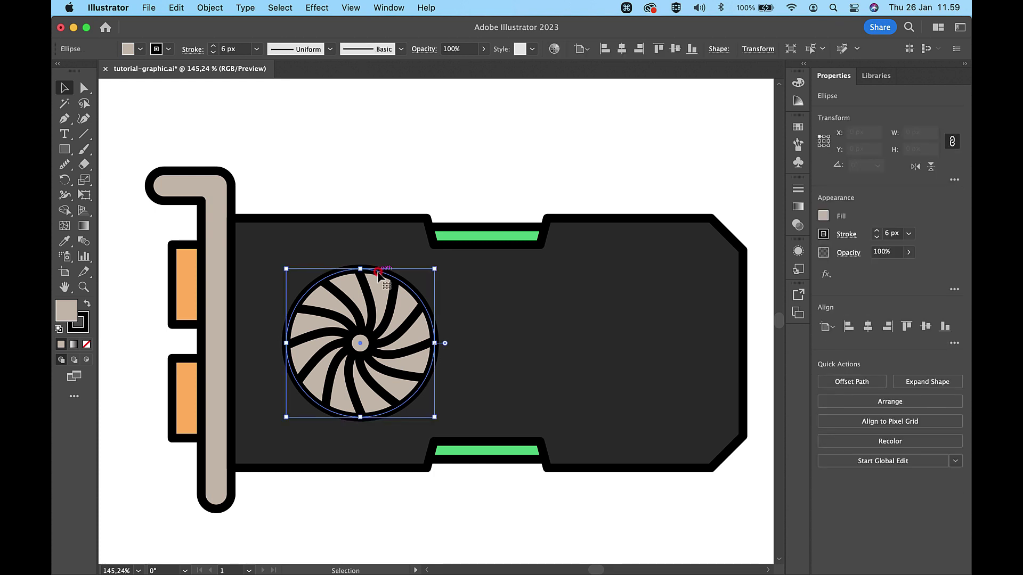
key(super)
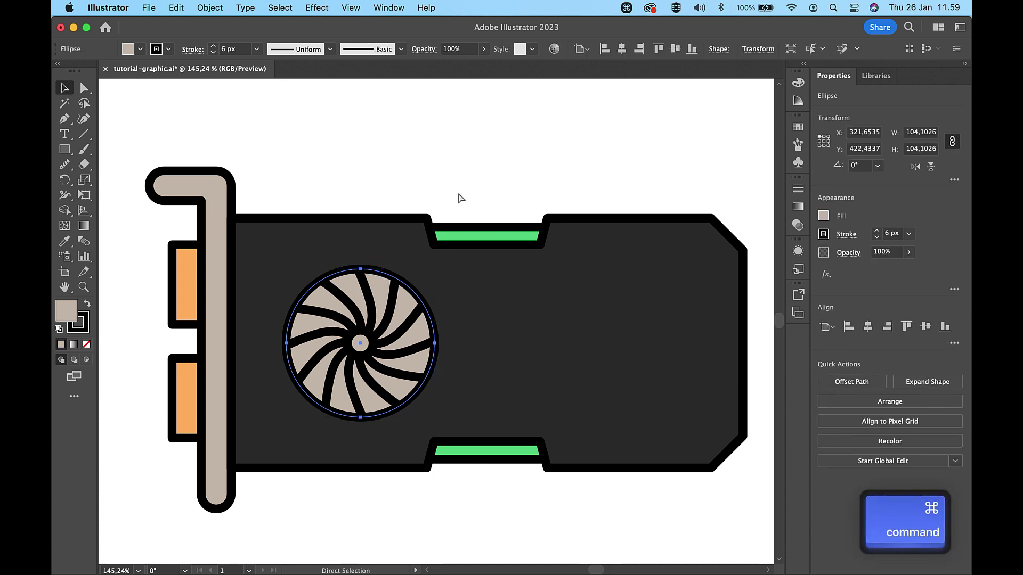
key(super+c)
key(super+f)
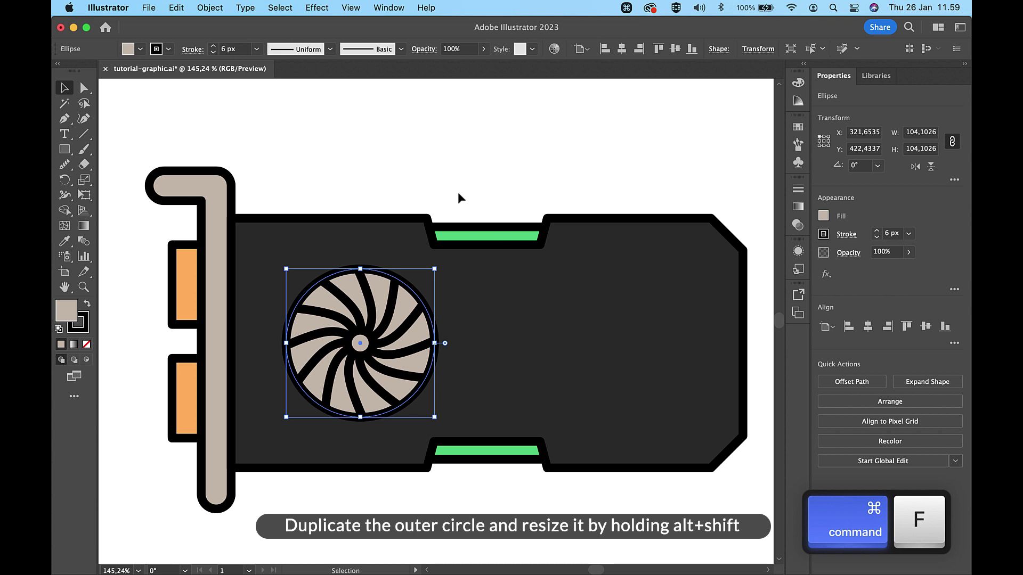
drag(435, 267, 453, 251)
- Send the enlarged circle backward behind the fan and give it the dark body's fill and 6 px stroke
key(super)
key(super+bracketleft)
key(super+bracketleft)
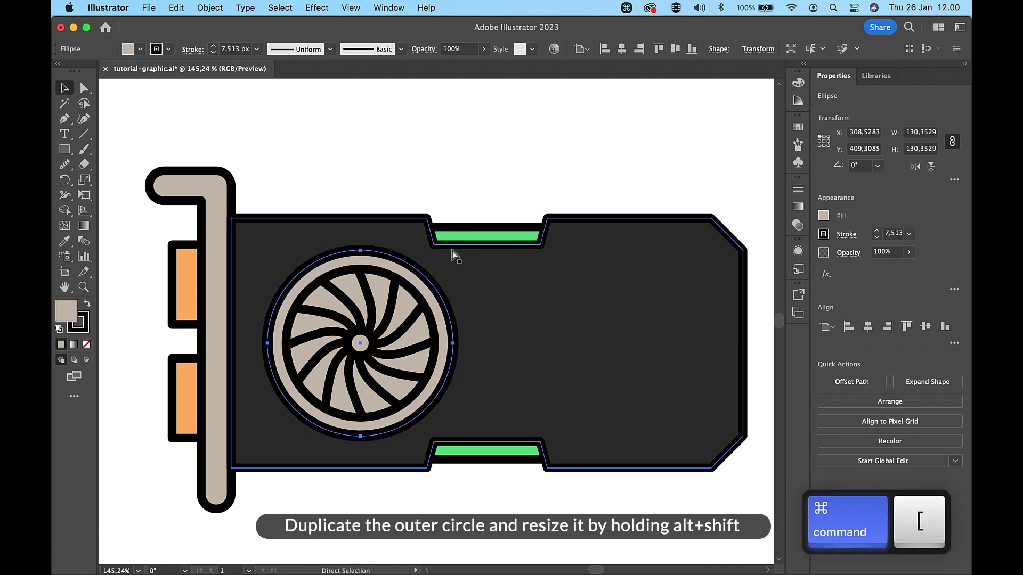
key(i)
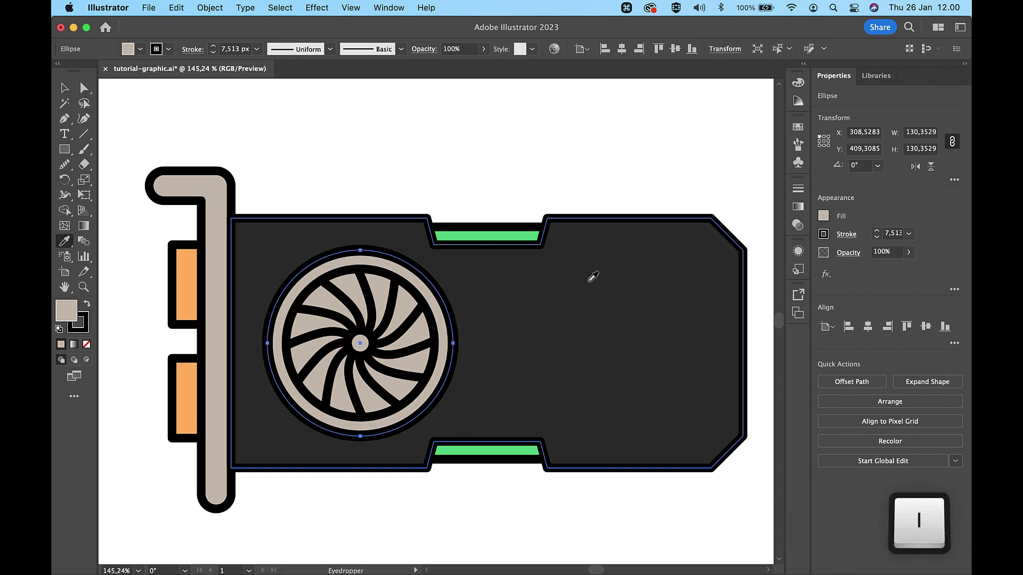
click(588, 280)
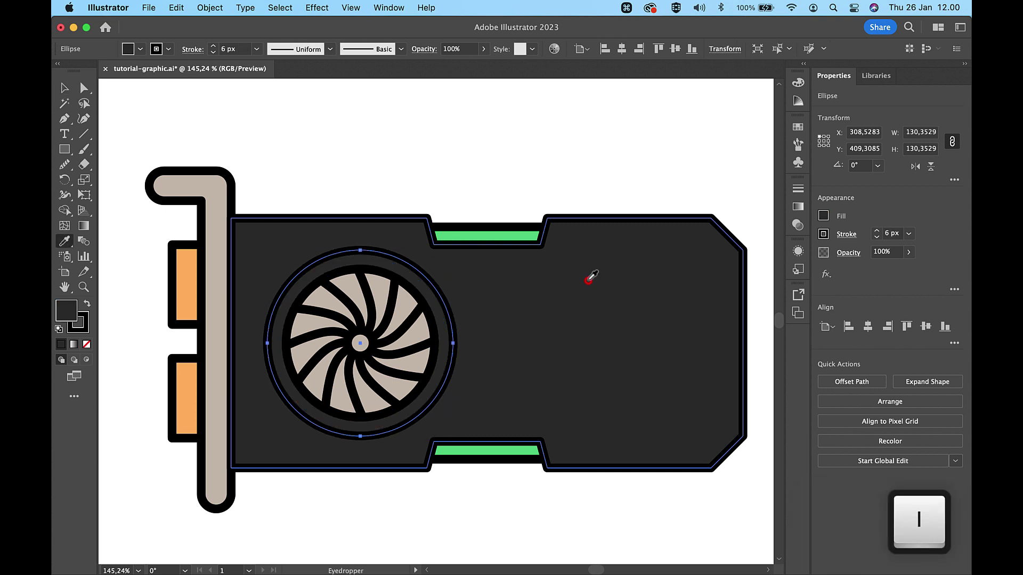
key(v)
click(542, 138)
scroll(513, 169, up, 3)
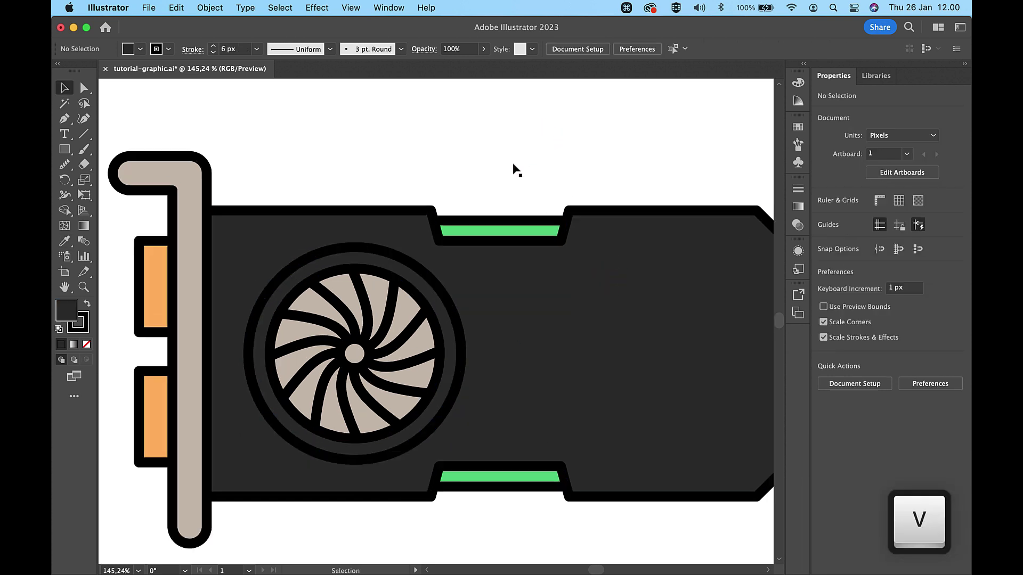
- Group the dark outer ring, the fan's beige circle and all its blade curves
click(384, 260)
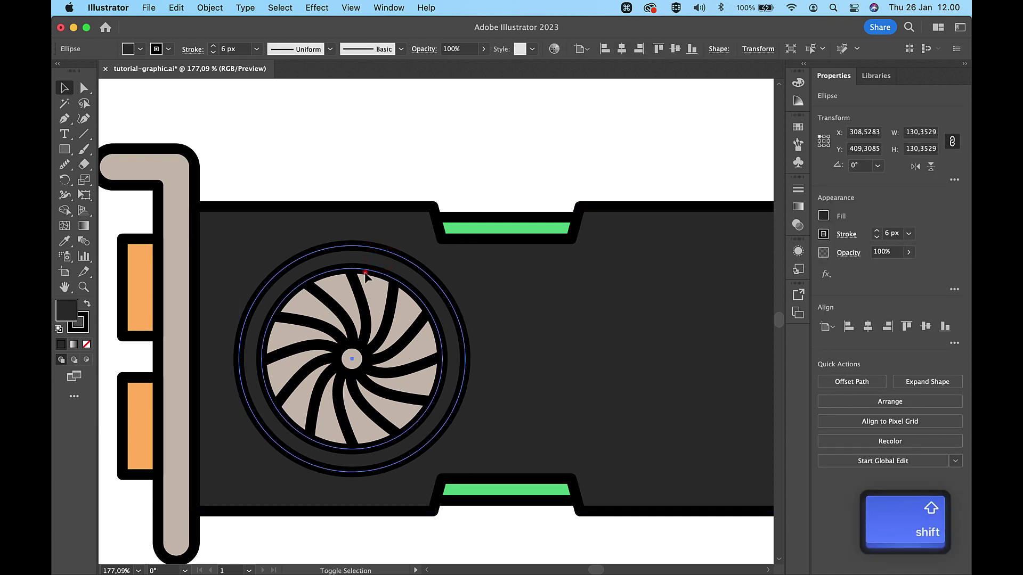
shift+click(364, 273)
shift+click(364, 281)
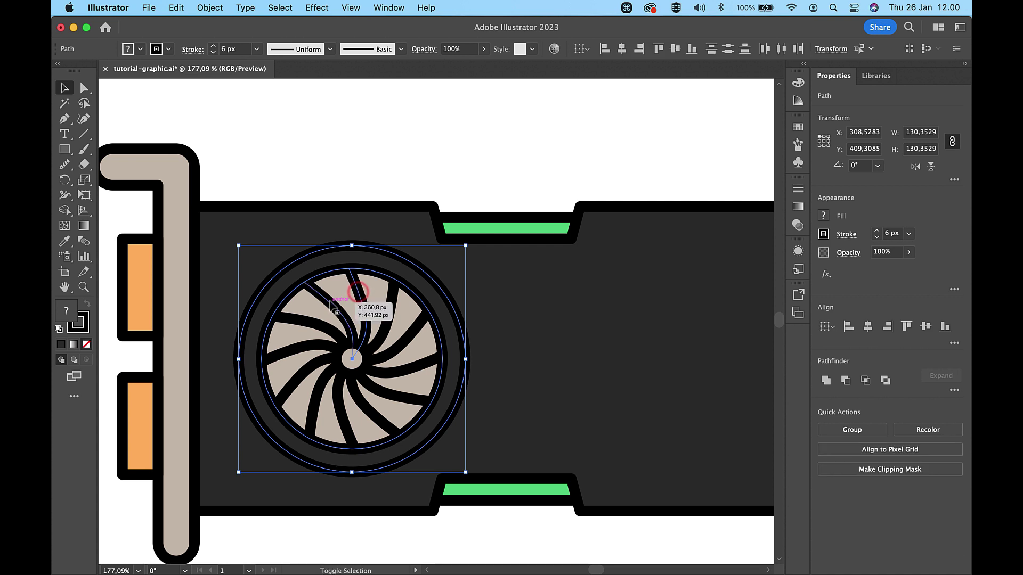
shift+click(299, 320)
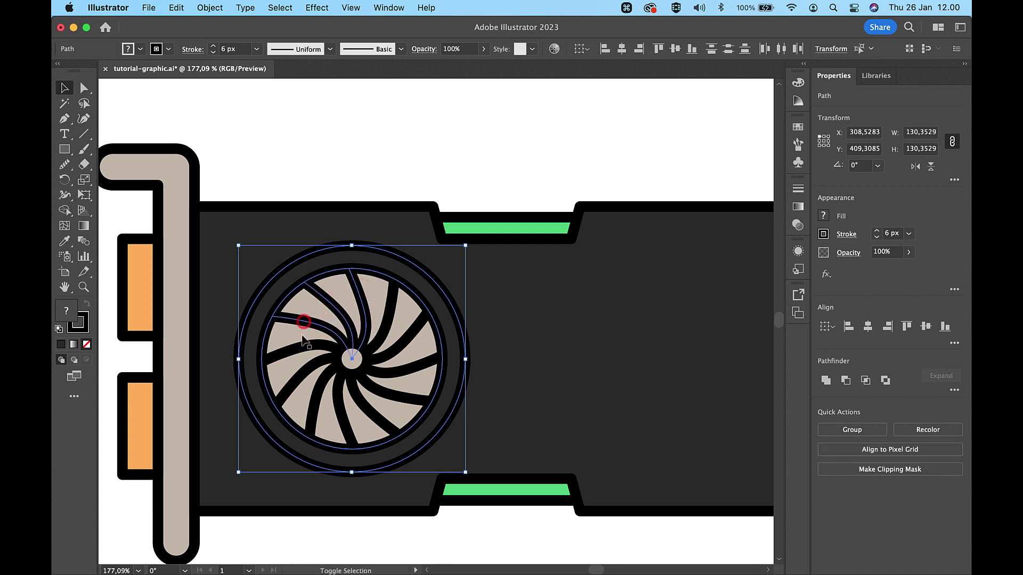
shift+click(300, 347)
shift+click(315, 391)
shift+click(335, 399)
shift+click(361, 402)
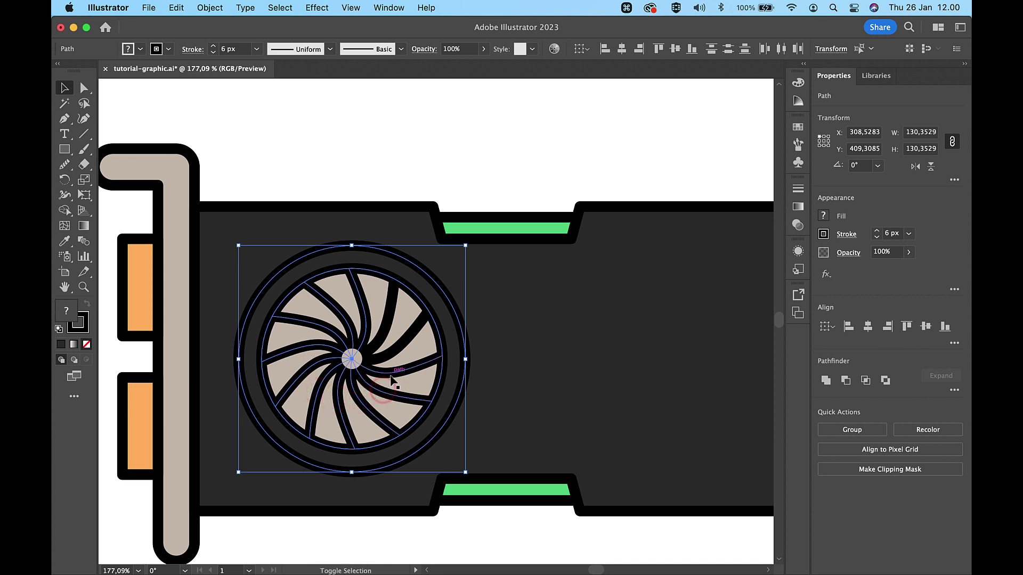
shift+click(387, 322)
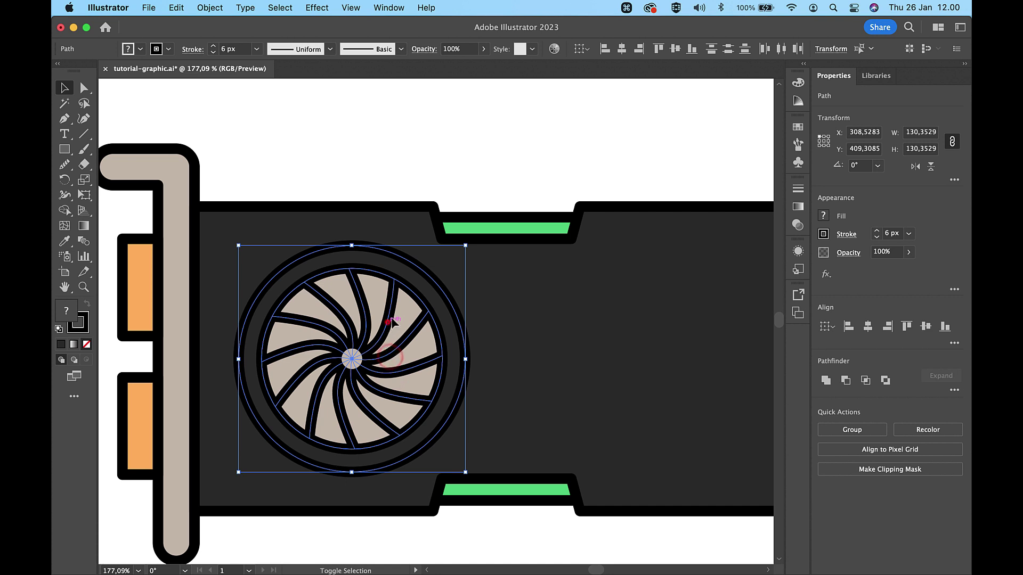
key(super+g)
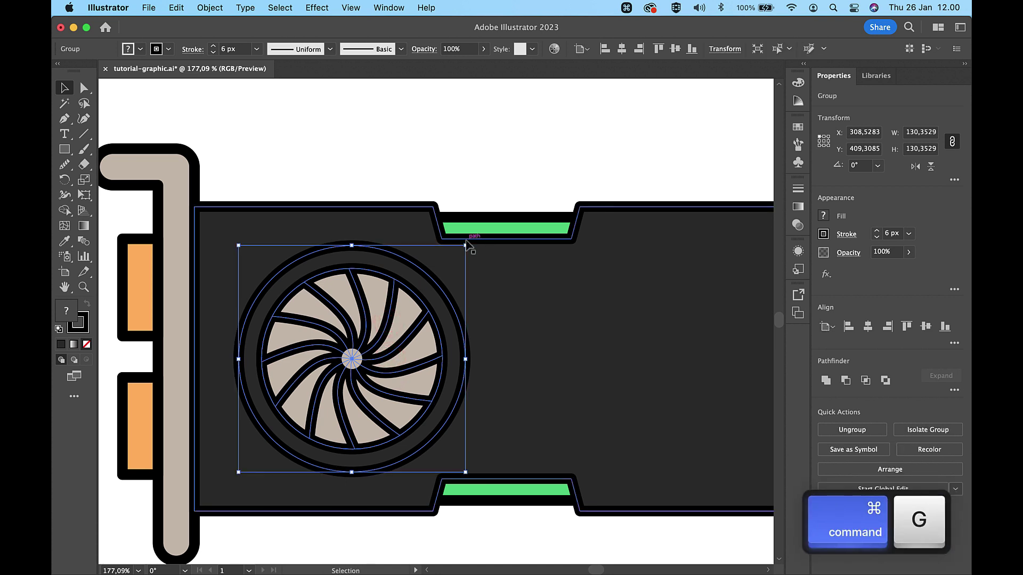
click(470, 107)
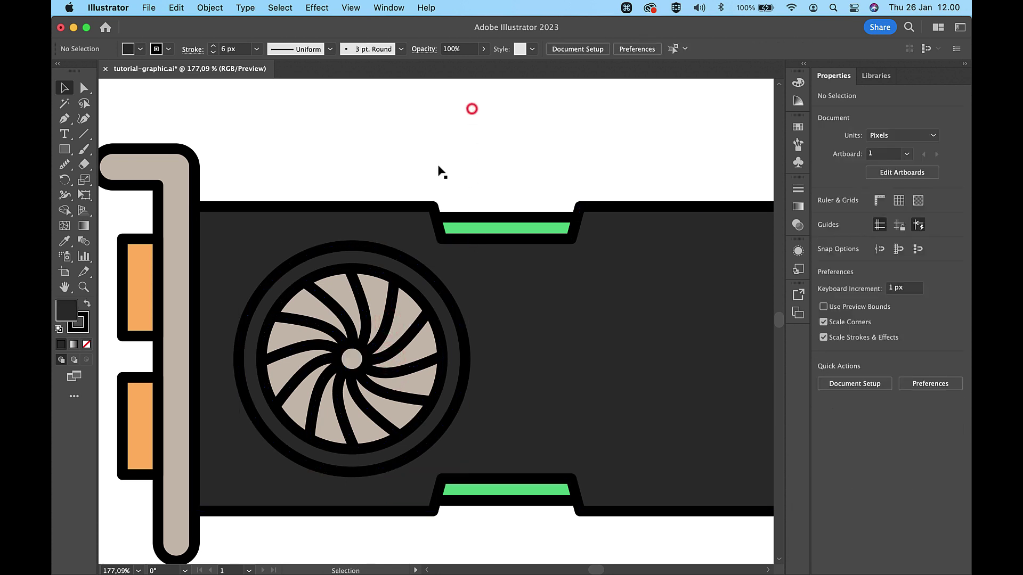
drag(346, 318, 378, 248)
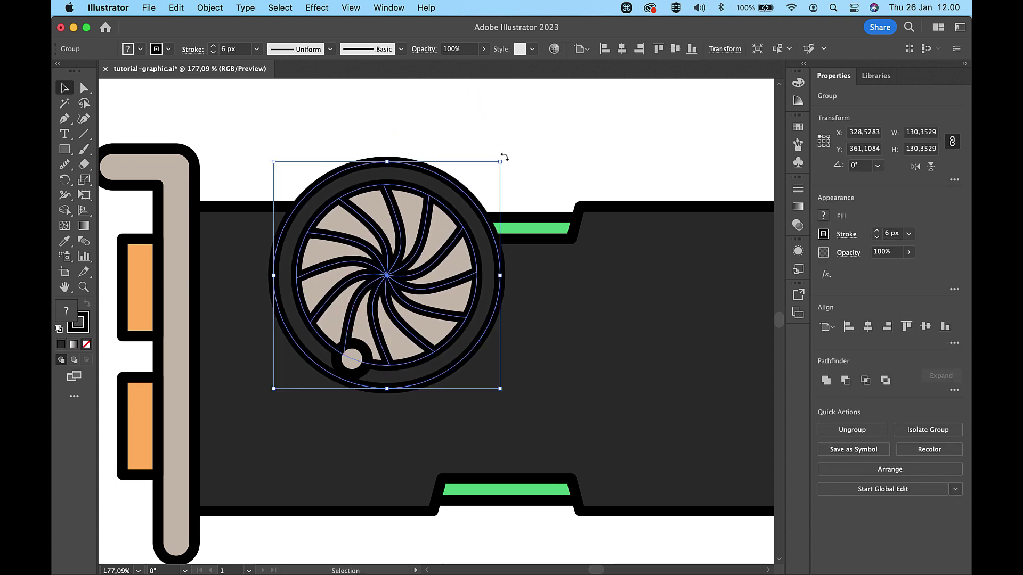
key(super+z)
- Add the fan's central hub circle to the selected fan group and group everything together
key(shift)
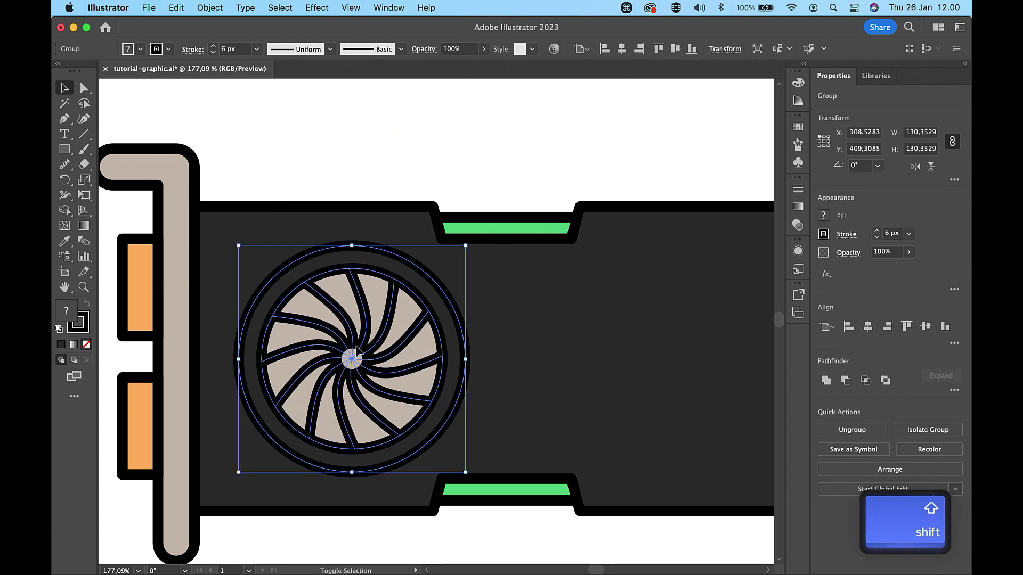
shift+click(355, 349)
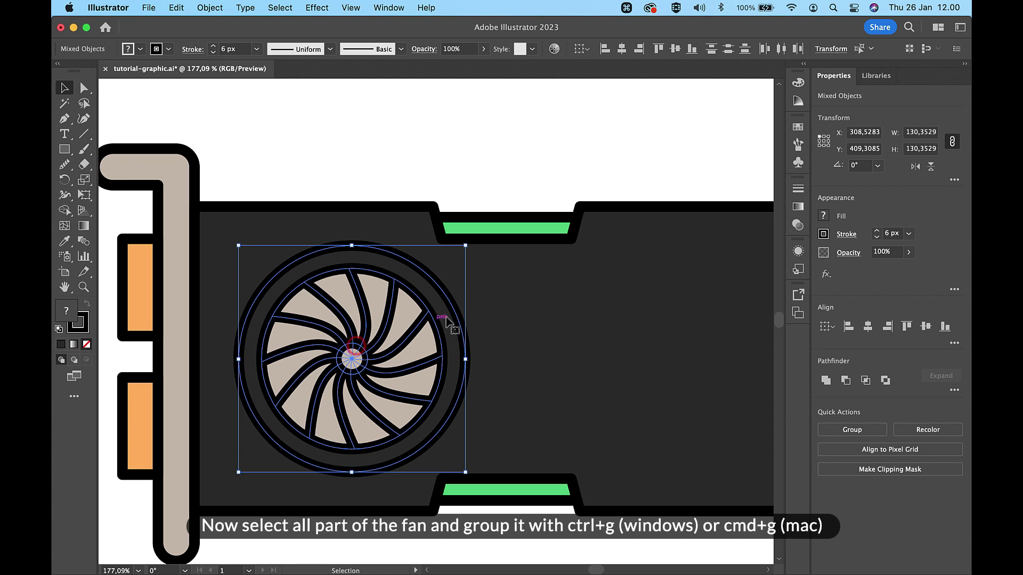
key(super+g)
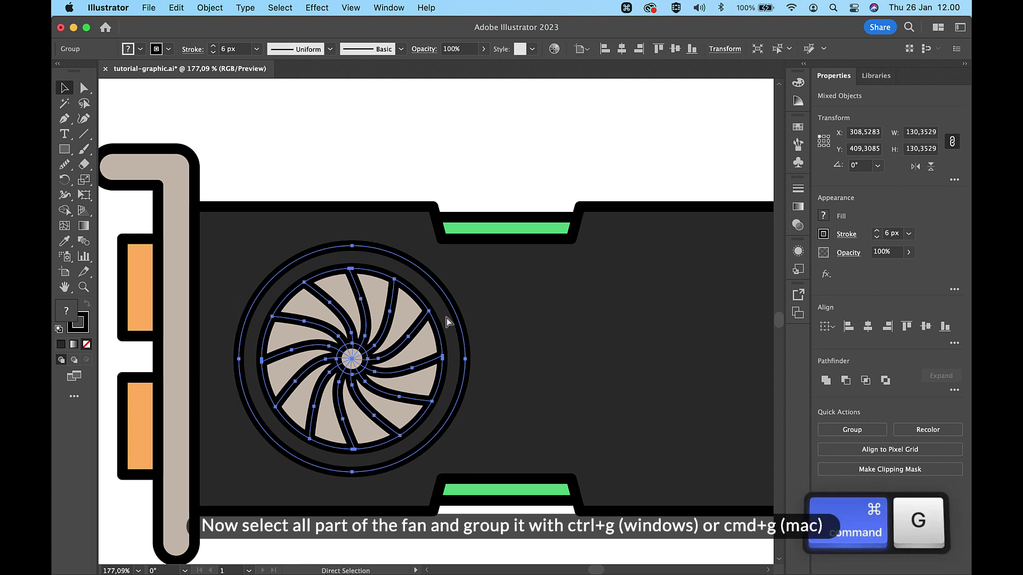
click(445, 119)
drag(364, 297, 421, 228)
key(super+z)
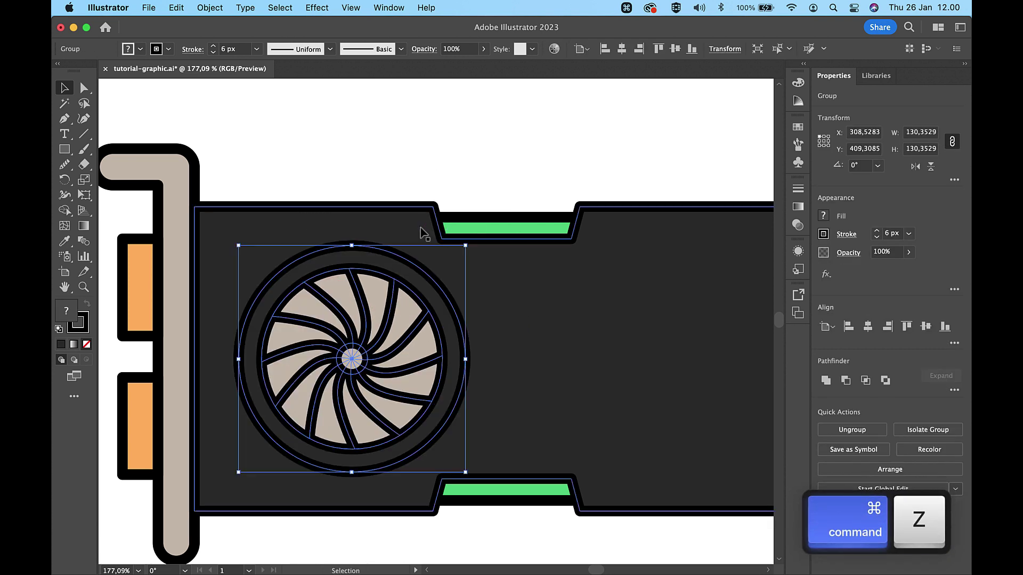
- Duplicate the complete fan group in place and shift the copy 170 px to the right for a second fan
scroll(421, 229, down, 5)
click(482, 171)
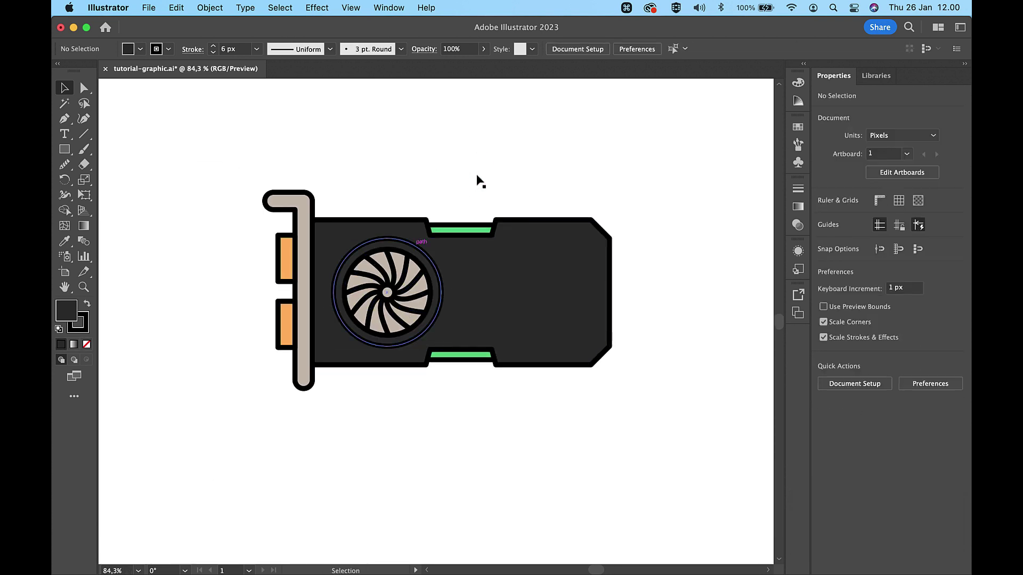
click(397, 267)
key(super+c)
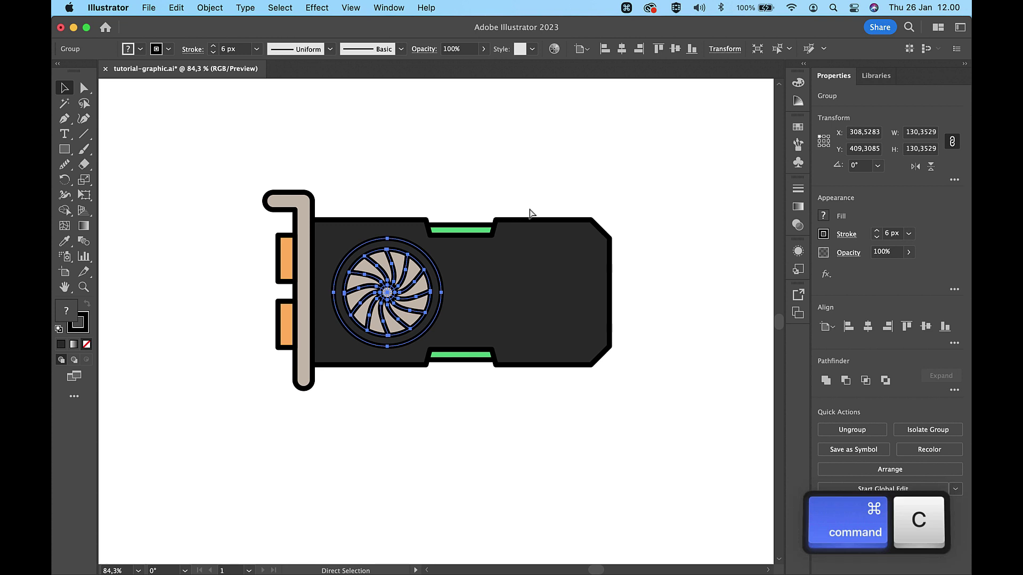
key(super+f)
key(shift+Right)
key(shift+Right)
key(shift+Right)
key(shift+Right)
key(shift+Right)
key(shift+Right)
key(shift+Right)
key(shift+Right)
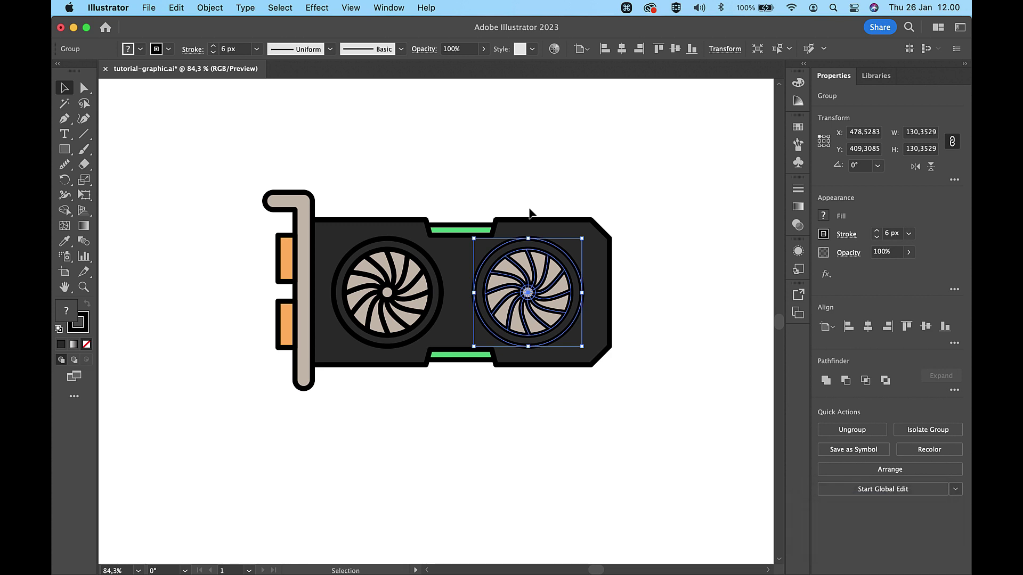
- Nudge the original fan beside the bracket 4 px to the right and deselect it
click(406, 291)
key(Right)
key(Right)
key(Right)
key(Right)
key(Right)
key(Right)
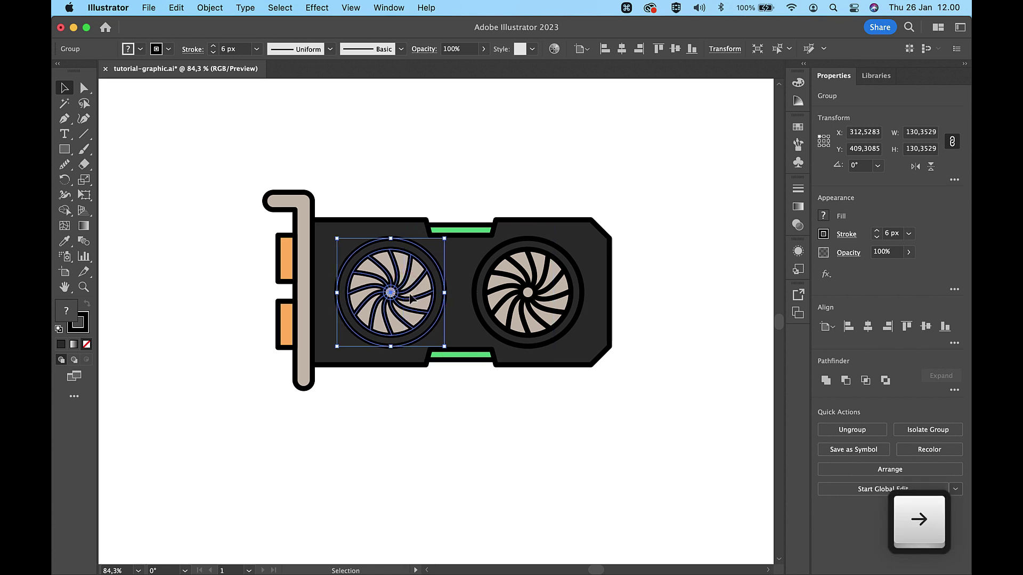
click(475, 395)
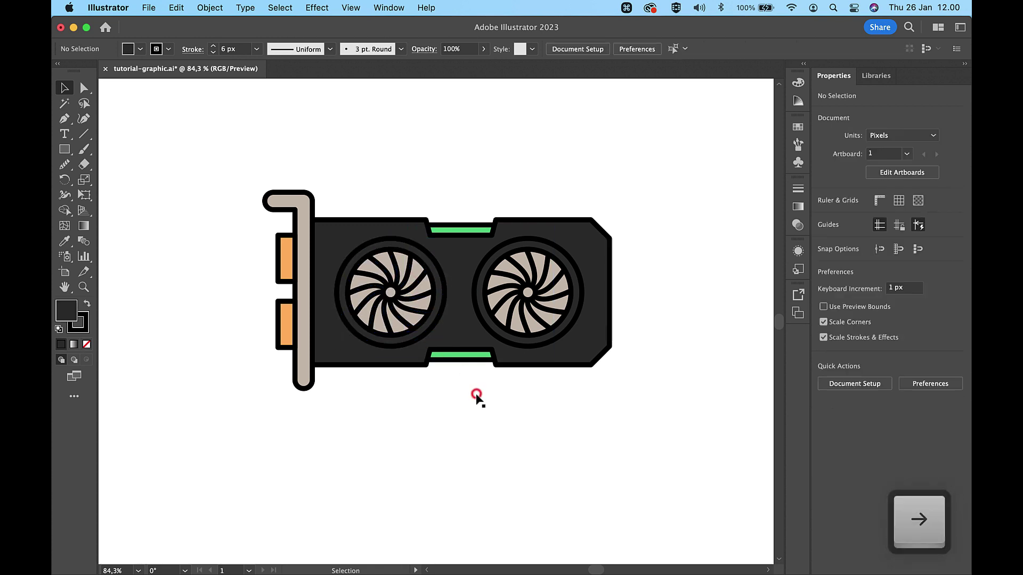
- Draw a rectangle about 177 by 22 px along the body's lower edge, style it like the orange connectors and send it behind the body
click(68, 151)
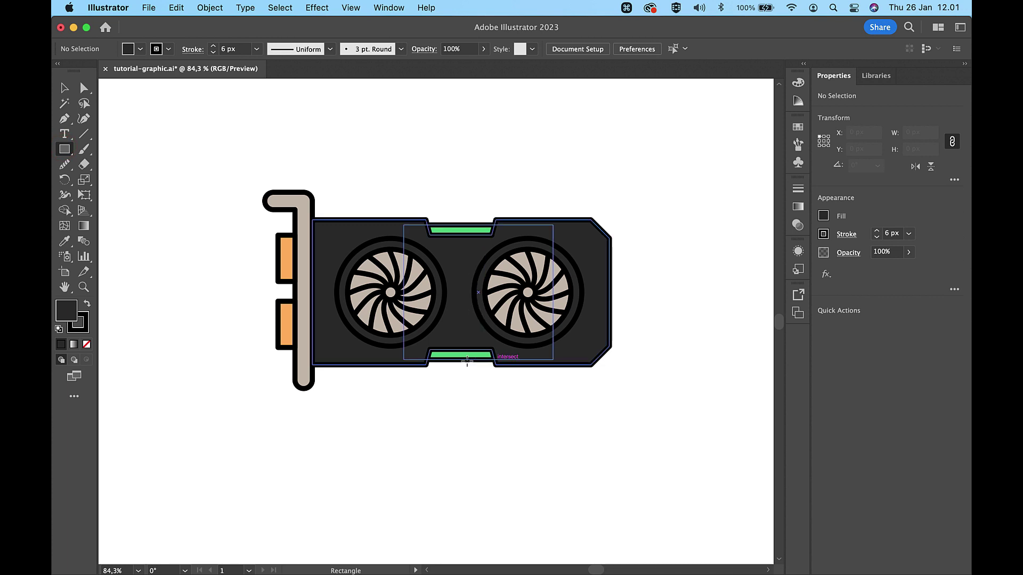
drag(500, 360, 355, 378)
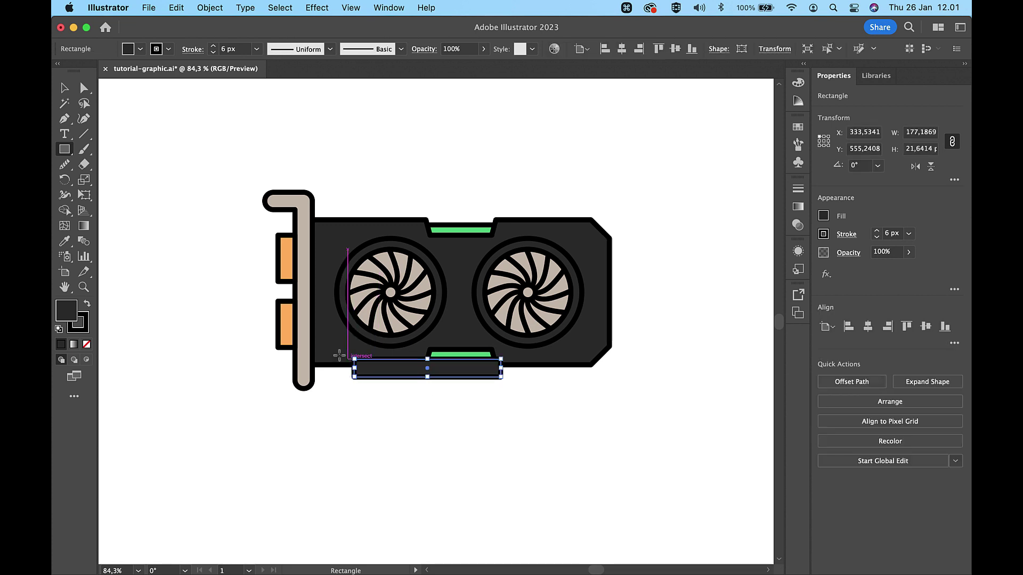
key(i)
click(276, 263)
key(super+bracketleft)
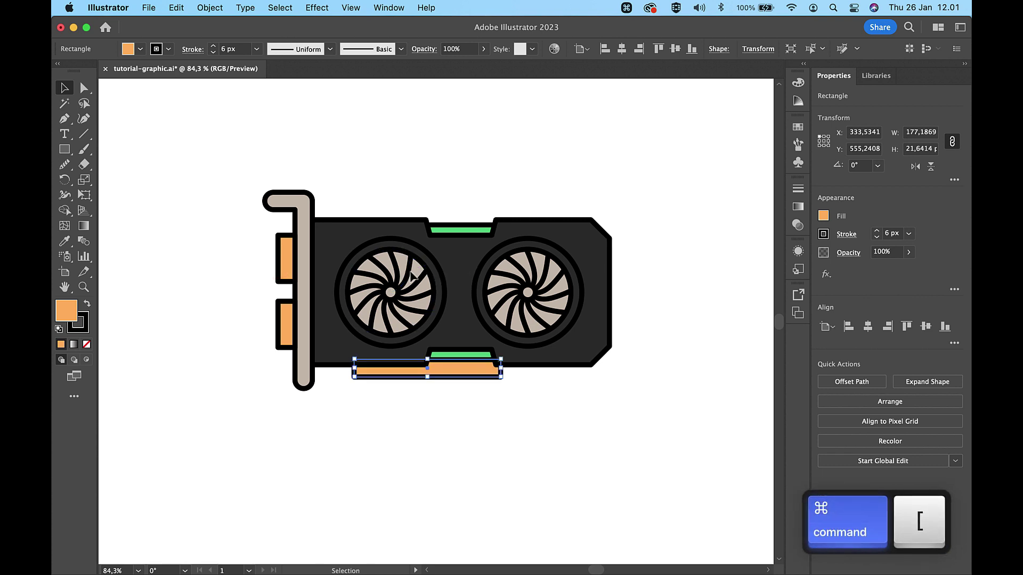
scroll(456, 319, up, 5)
click(553, 418)
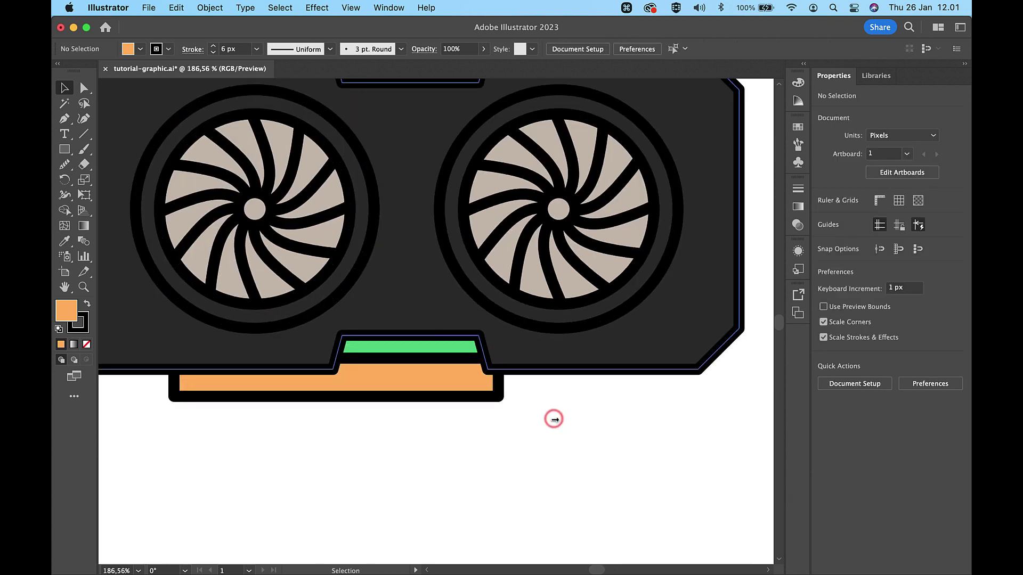
- Draw a small orange rectangle about 27 by 21 px to the right of the long lower connector and send it behind the body
click(64, 149)
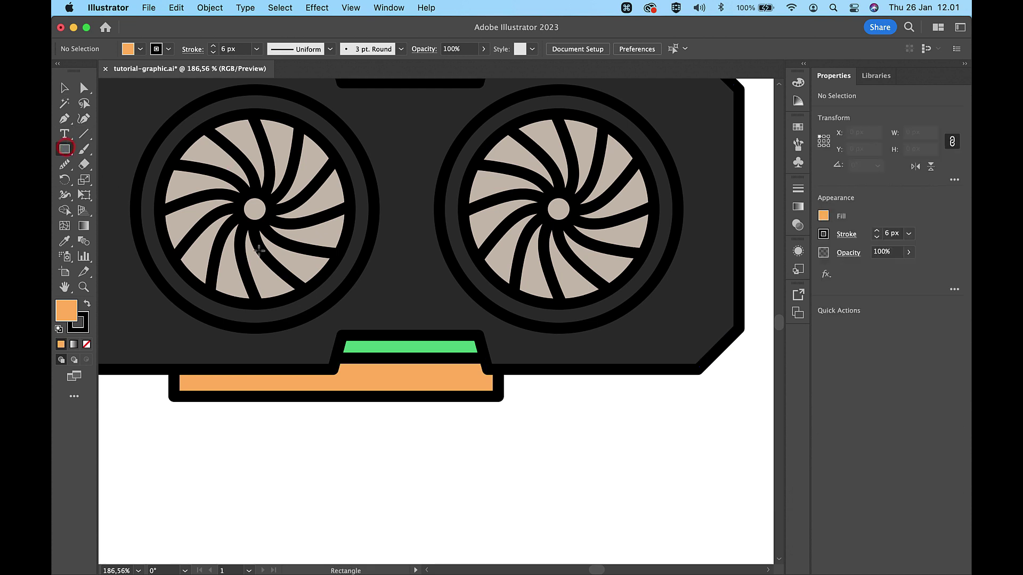
mouse_move(532, 397)
mouse_down()
mouse_move(554, 360)
mouse_move(583, 360)
mouse_up()
key(super+bracketleft)
key(super+bracketleft)
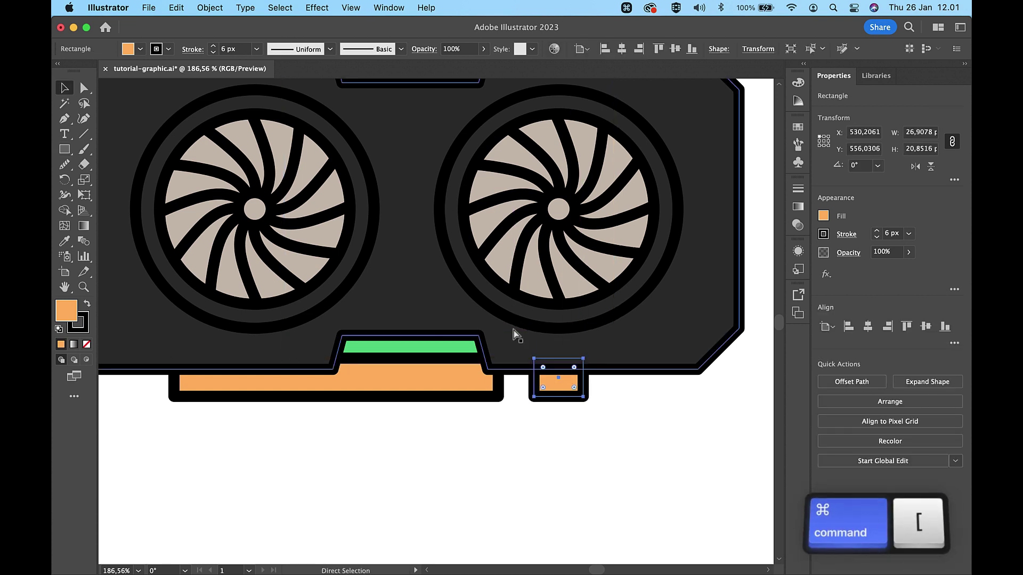
- Nudge the small orange connector 5 px left toward the long one and deselect it
key(Left)
key(Left)
key(Left)
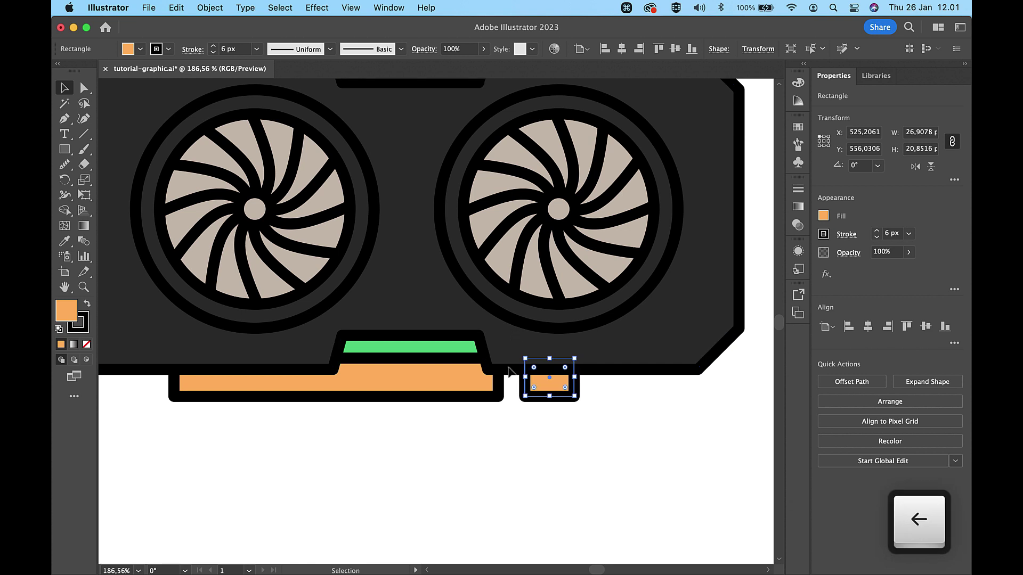
click(493, 478)
- Create an inset copy of the dark body's outline with Offset Path at -8 px, keeping miter joins
key(super+0)
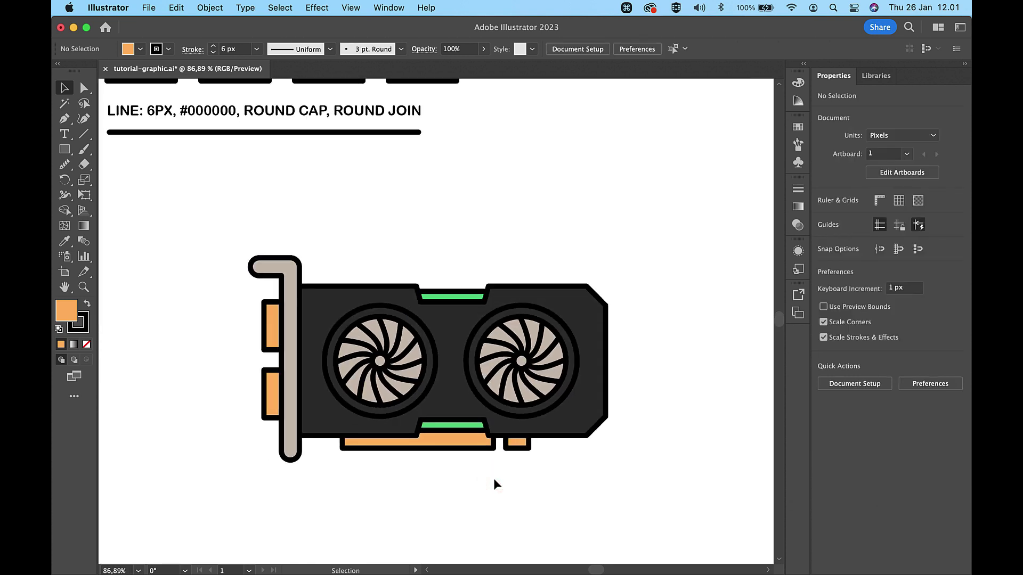
scroll(494, 478, up, 1)
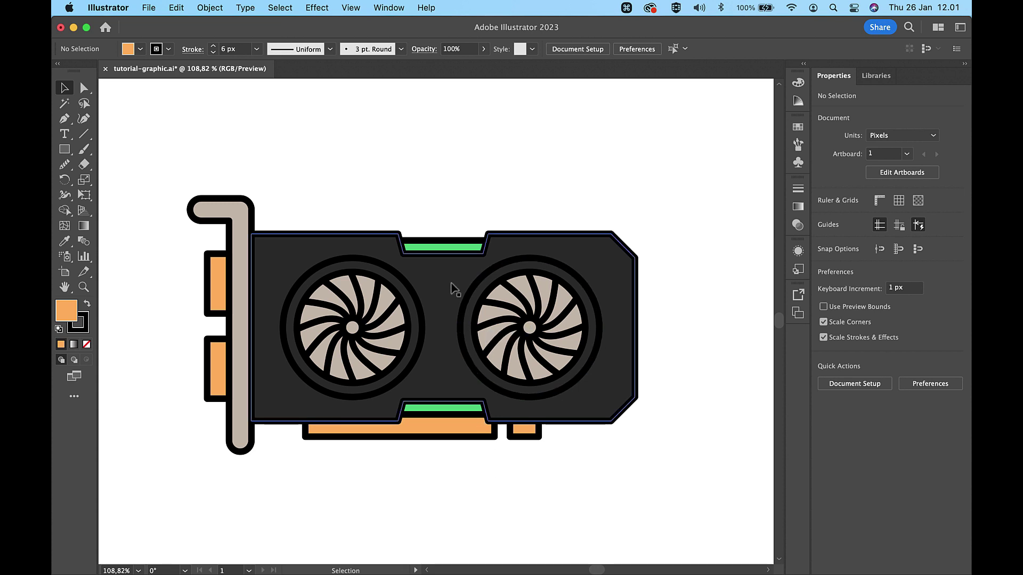
scroll(454, 289, down, 3)
scroll(454, 289, left, 2)
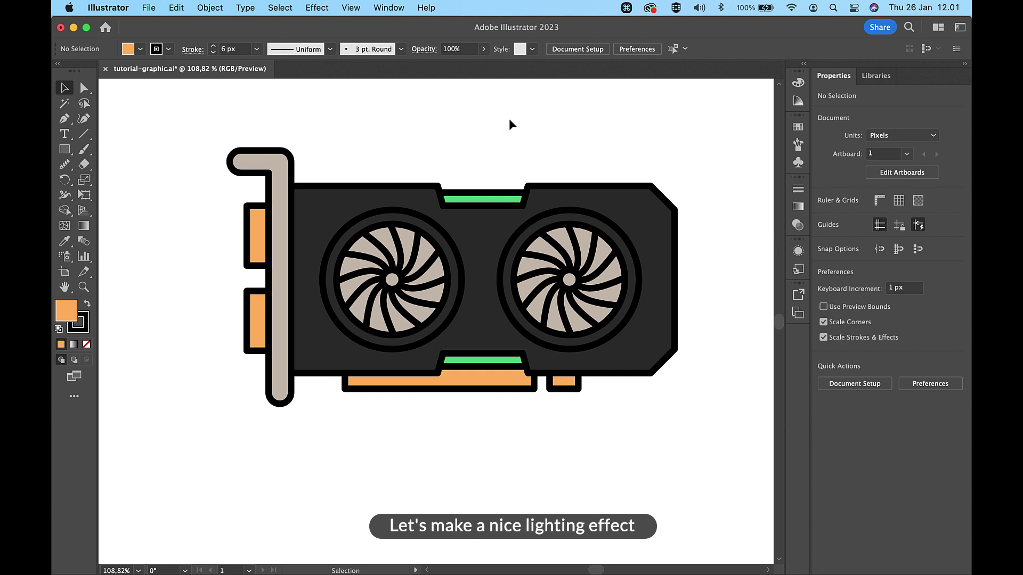
click(478, 244)
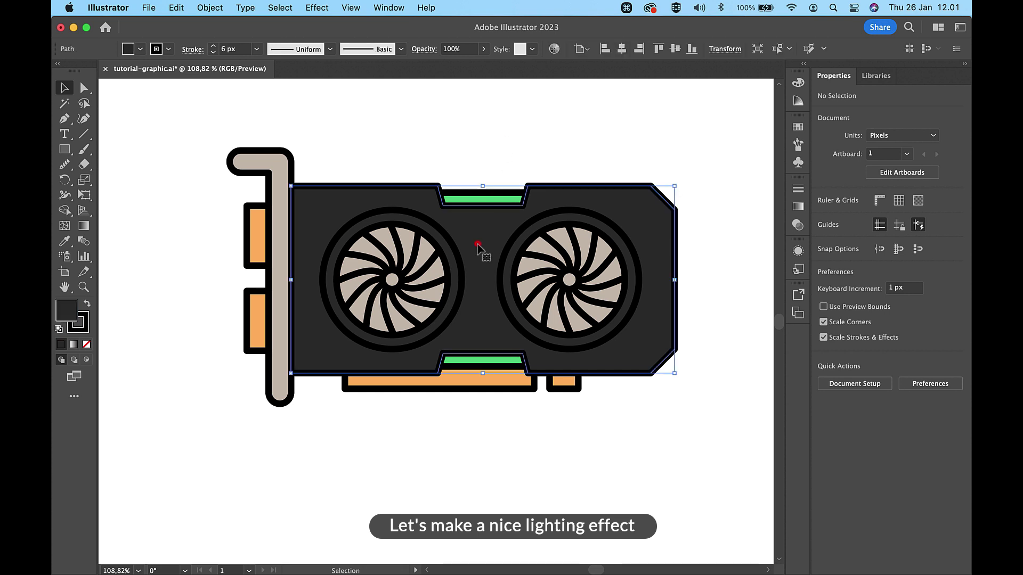
click(212, 8)
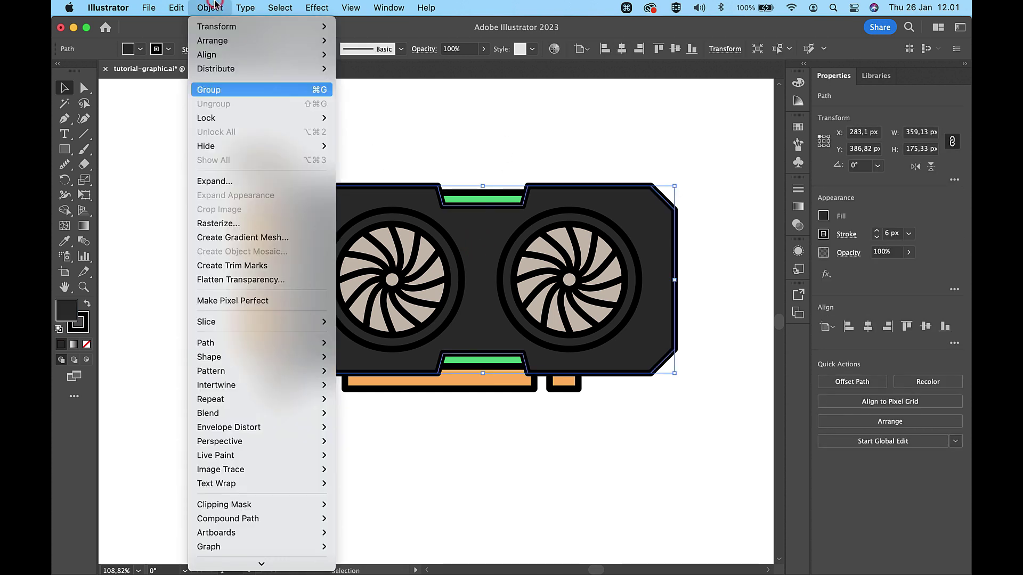
mouse_move(261, 342)
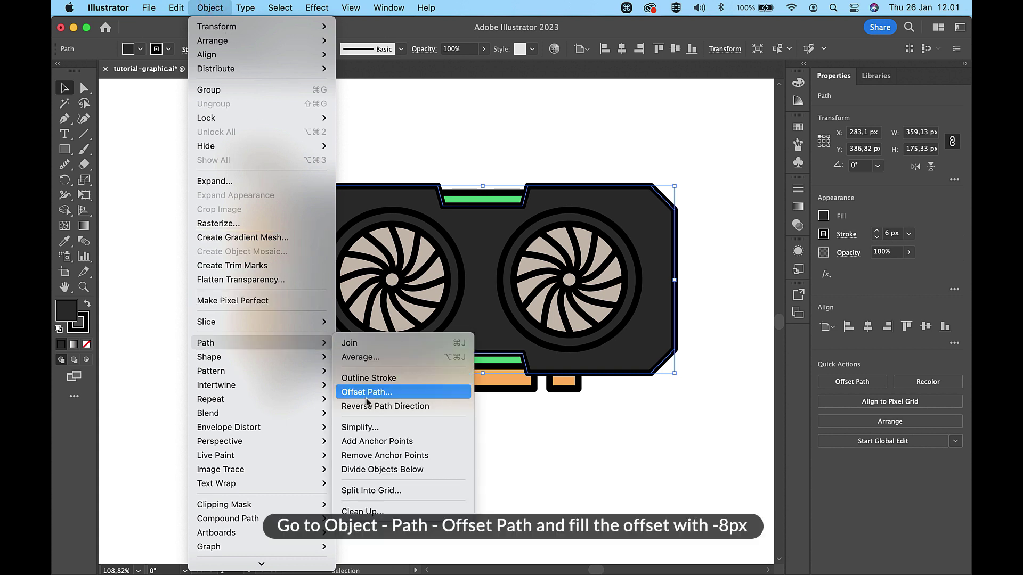
click(366, 397)
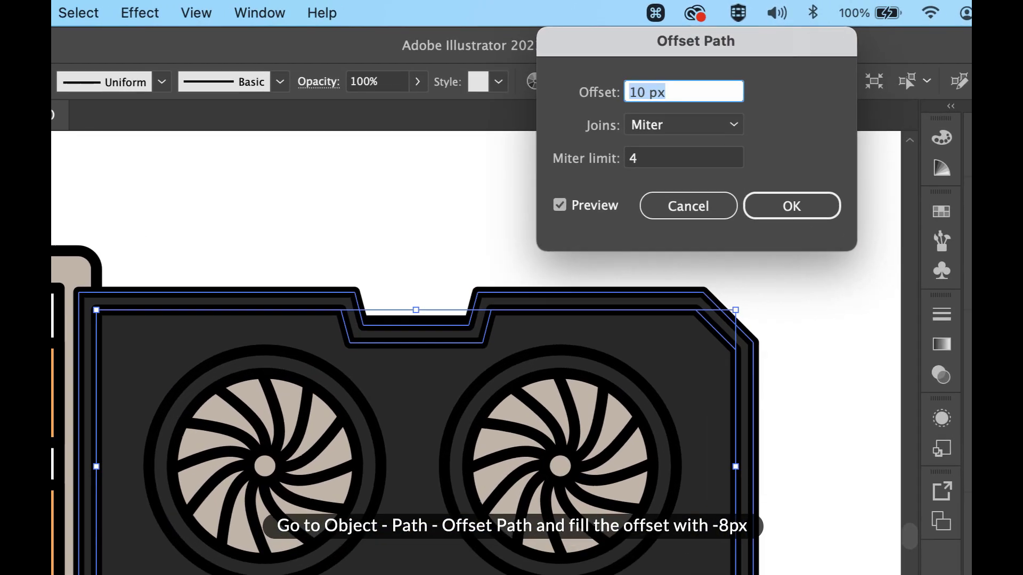
text(-10)
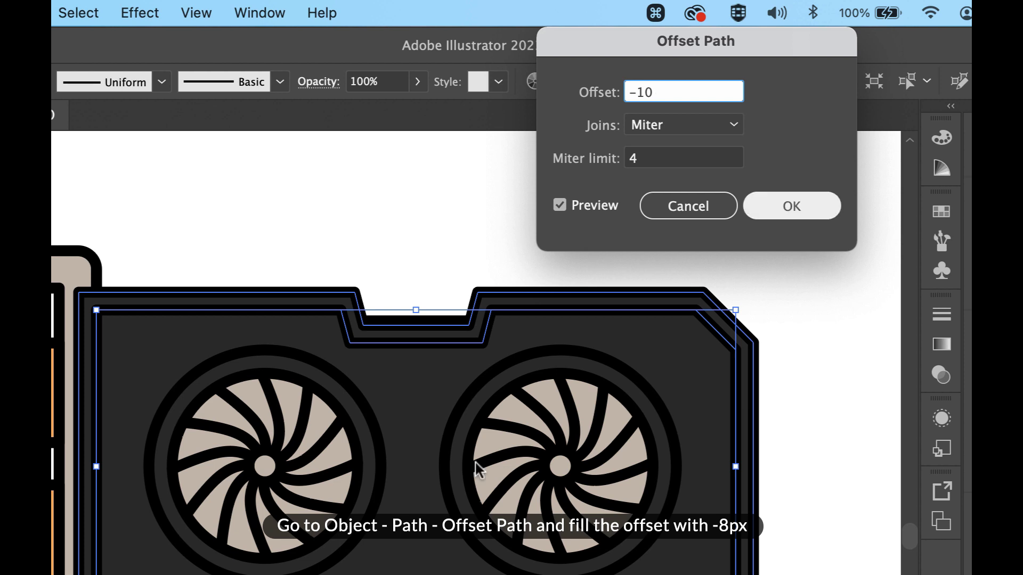
click(804, 206)
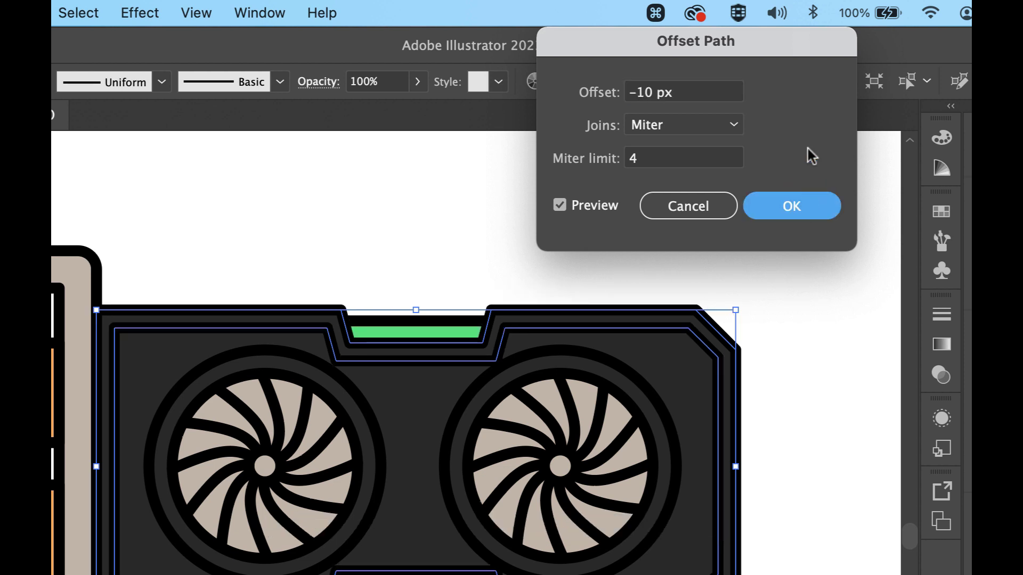
click(651, 92)
drag(653, 93, 637, 95)
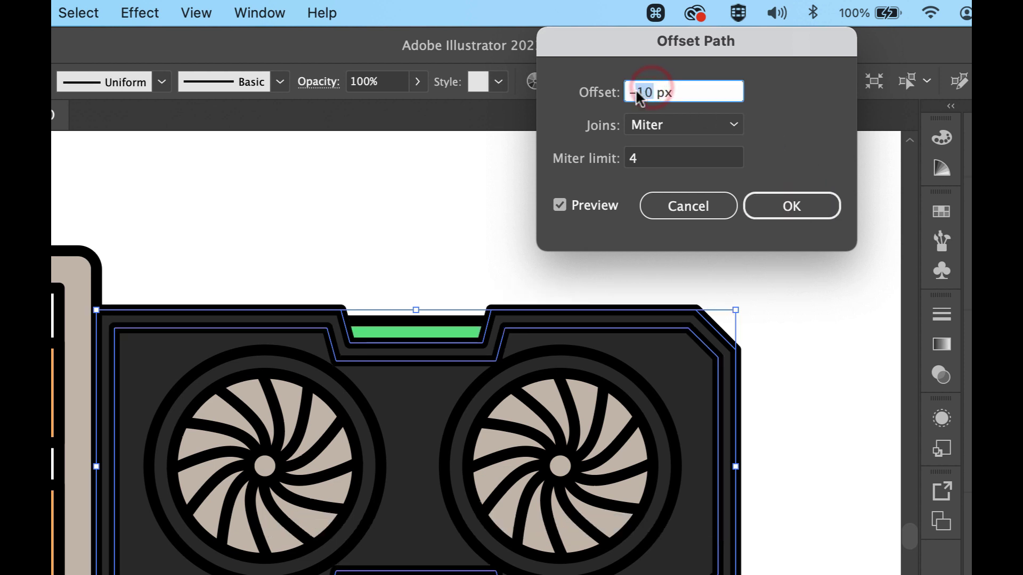
text(8)
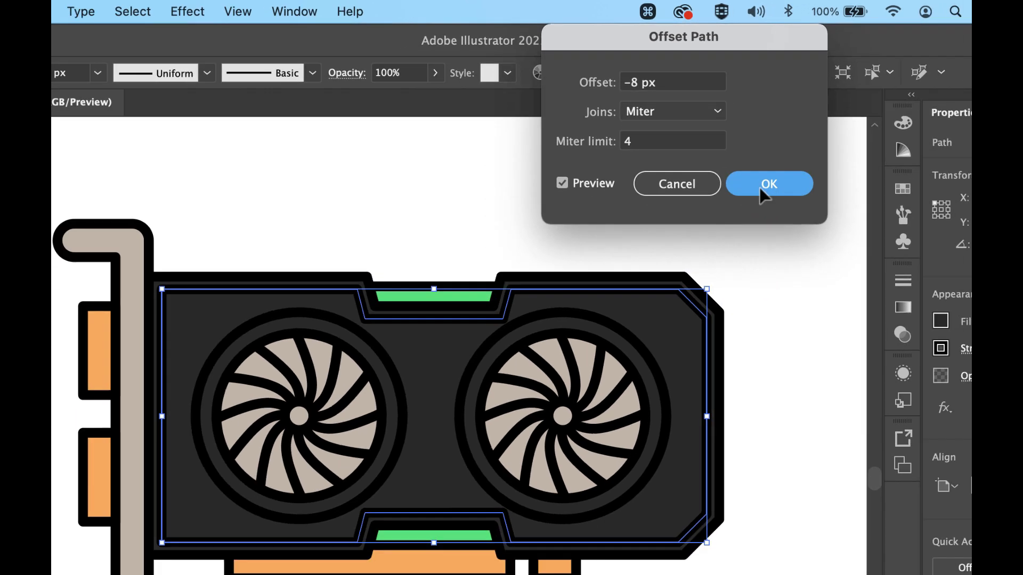
click(760, 185)
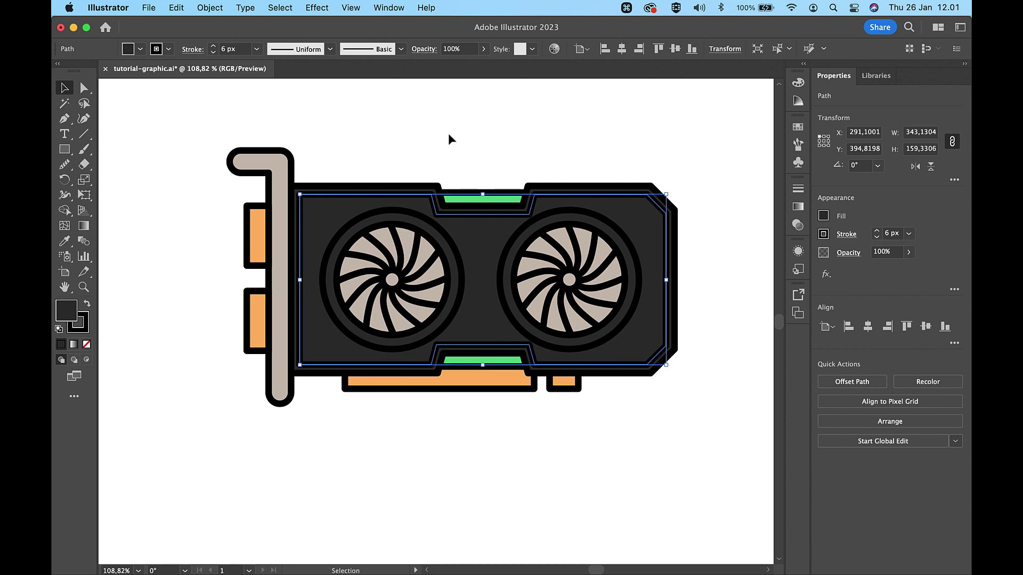
- Remove the inset shape's stroke, fill it with white #ffffff and deselect it
click(86, 328)
click(87, 344)
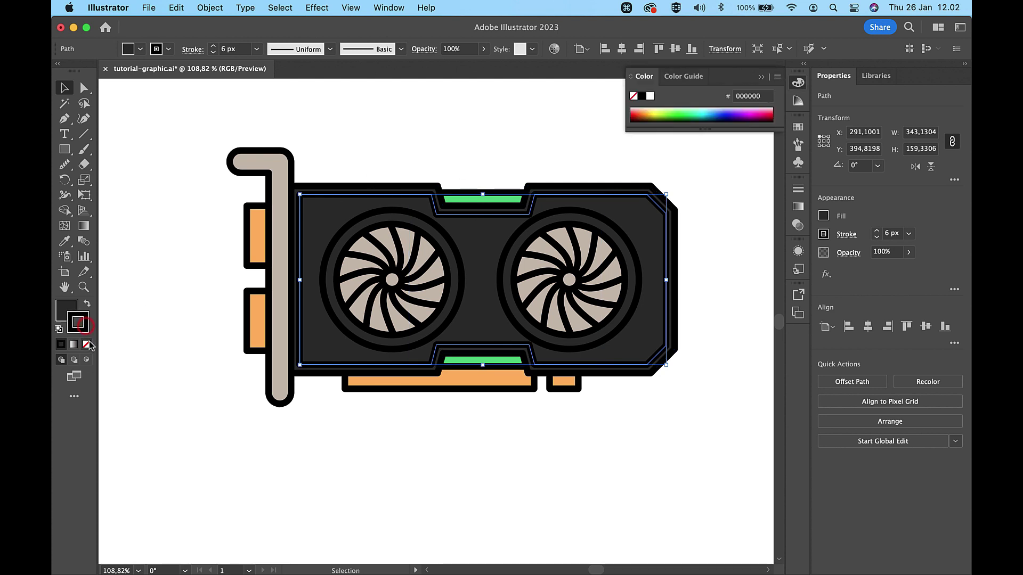
double_click(66, 312)
text(ffffff)
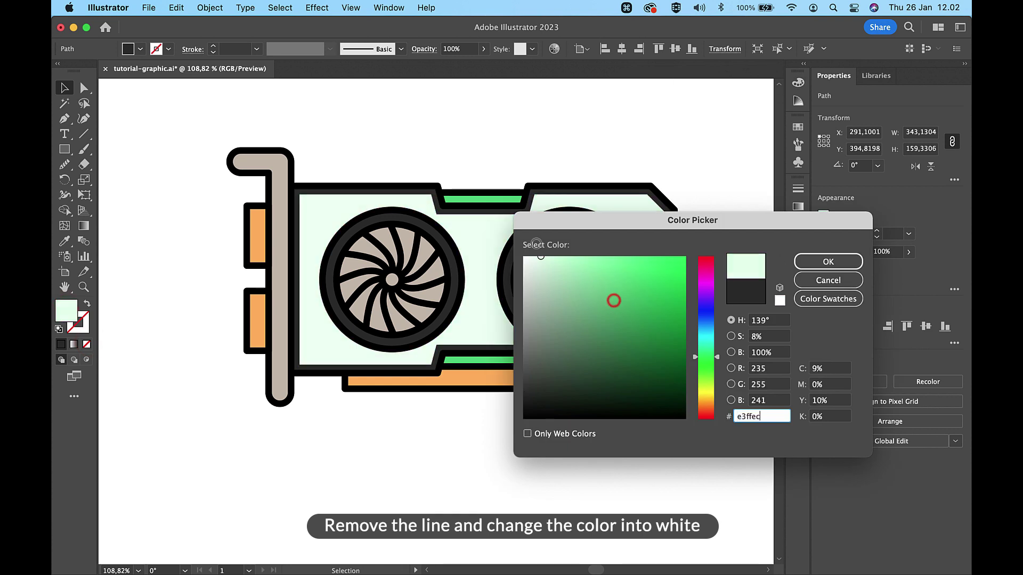
click(828, 261)
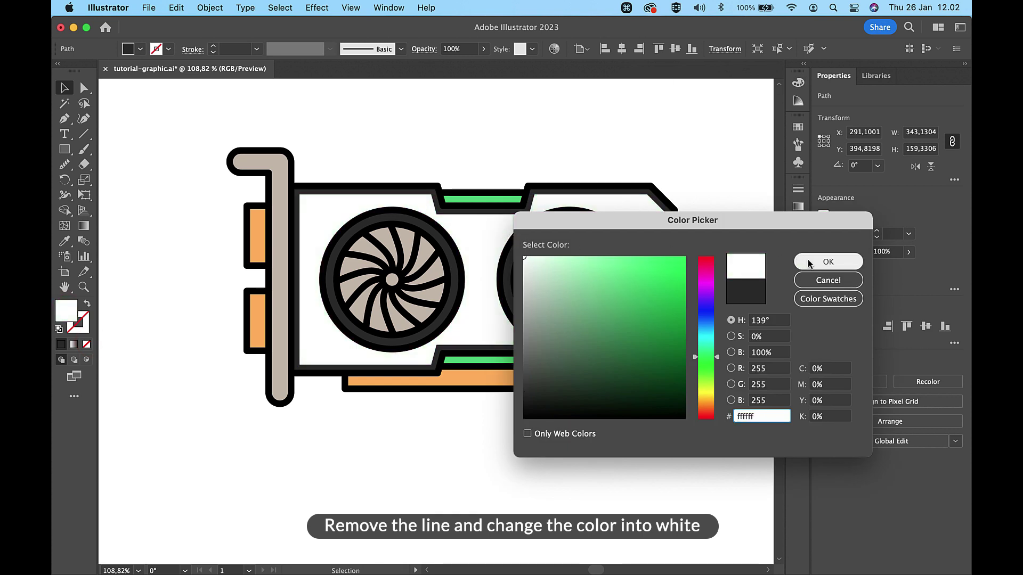
click(544, 106)
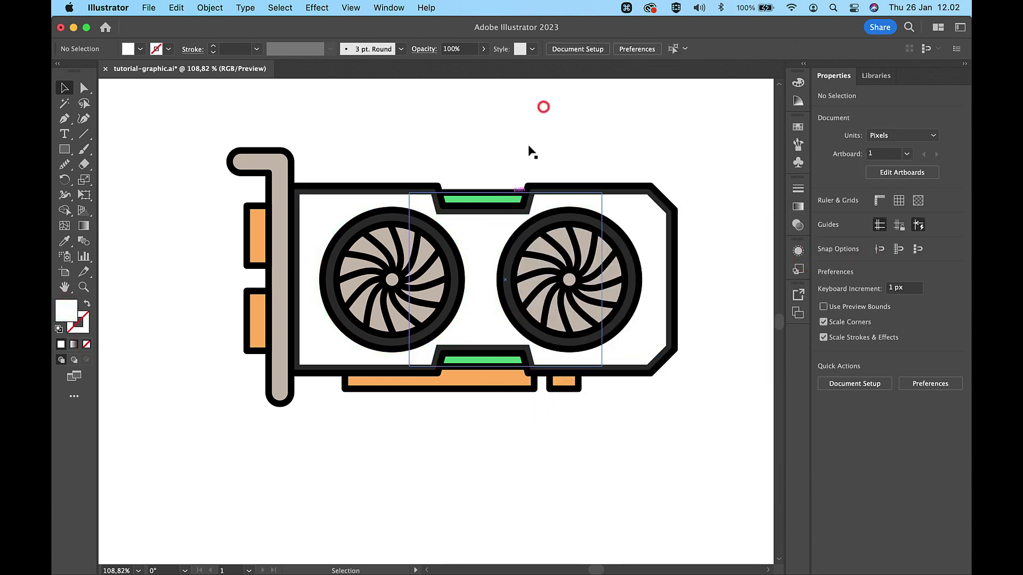
click(487, 249)
click(475, 118)
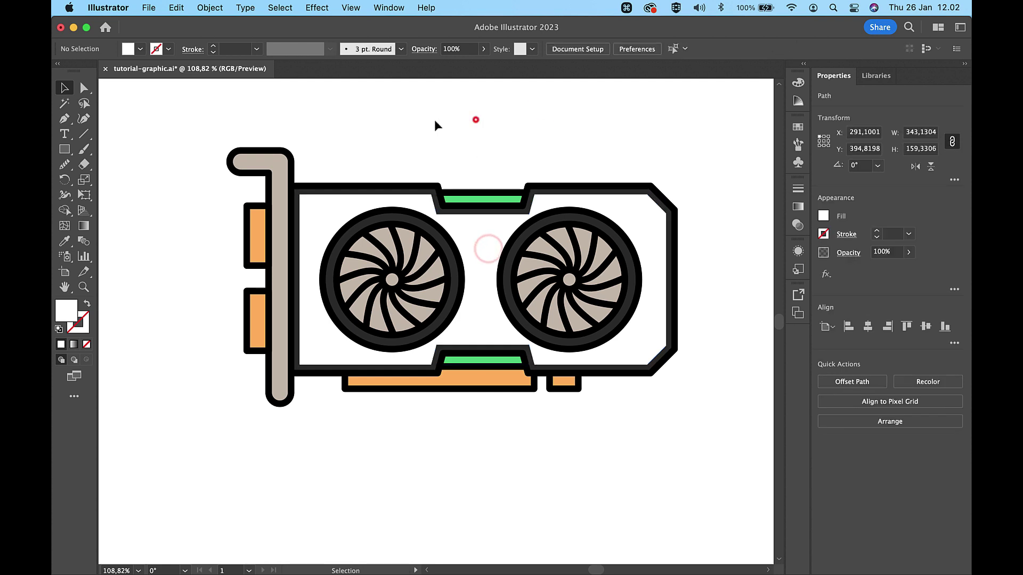
- Draw a closed white quadrilateral about 303 by 312 px over the card's left part, its slanted right edge running between the two fans
click(64, 119)
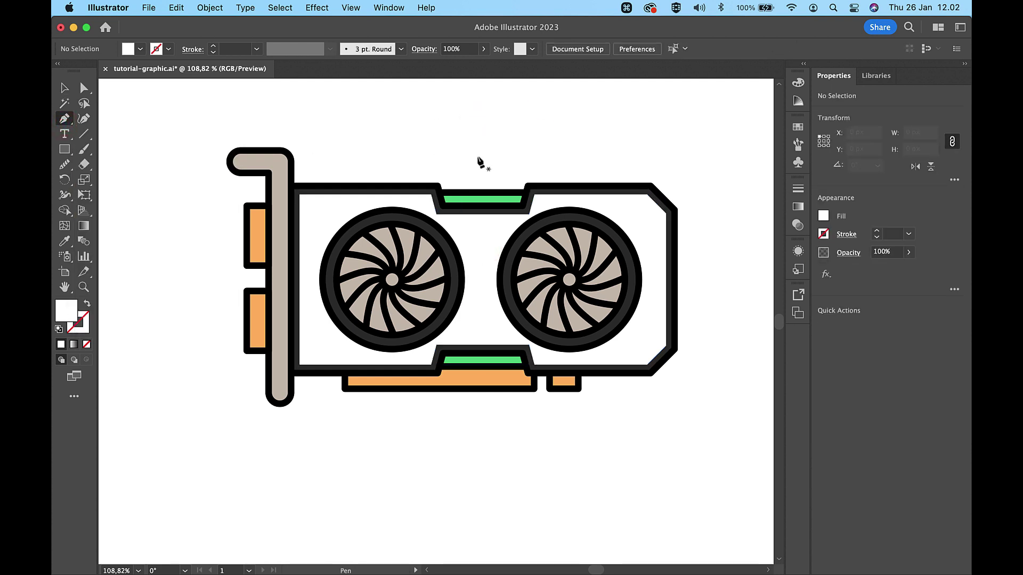
click(491, 143)
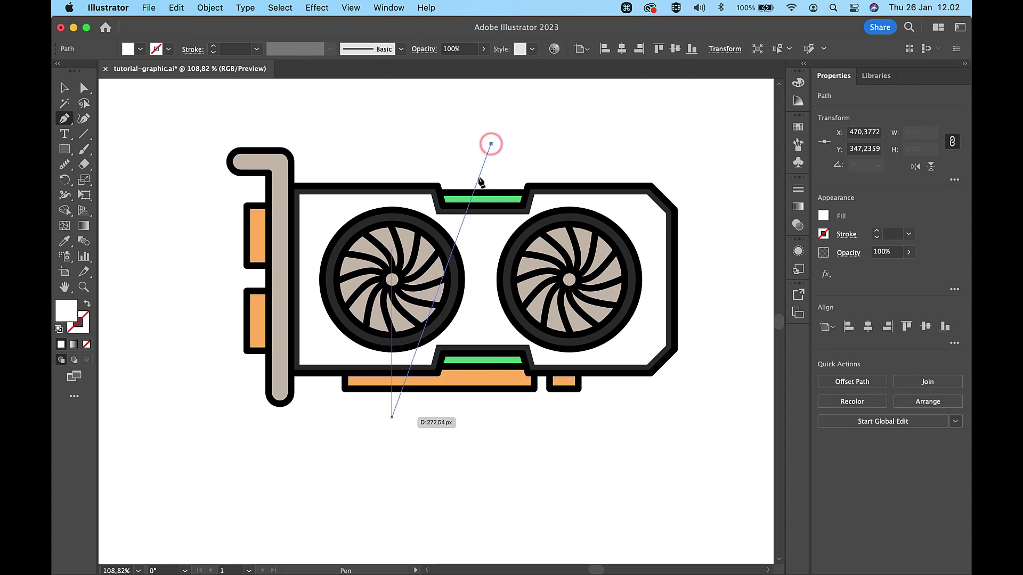
click(378, 441)
click(168, 377)
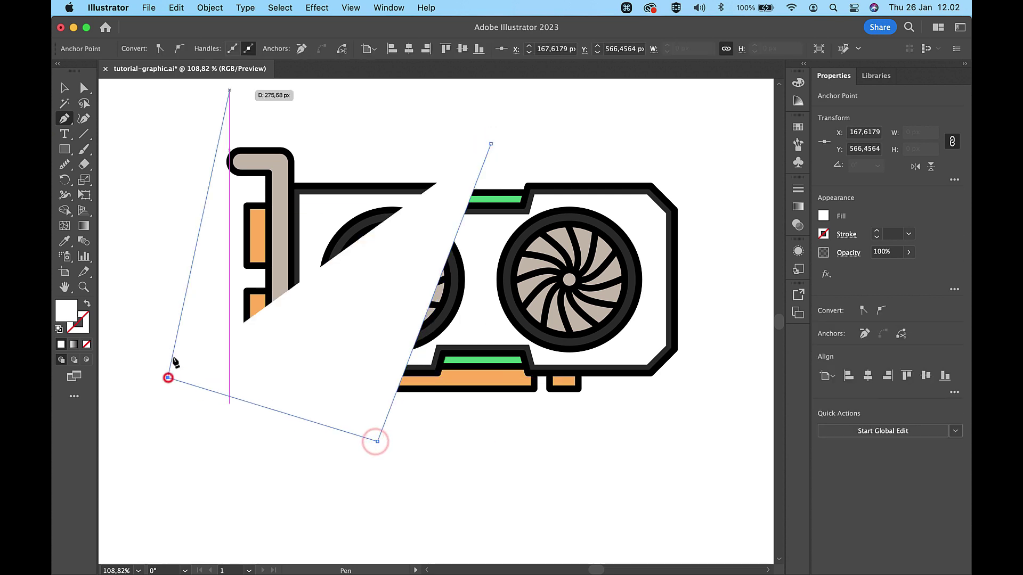
click(227, 109)
click(491, 144)
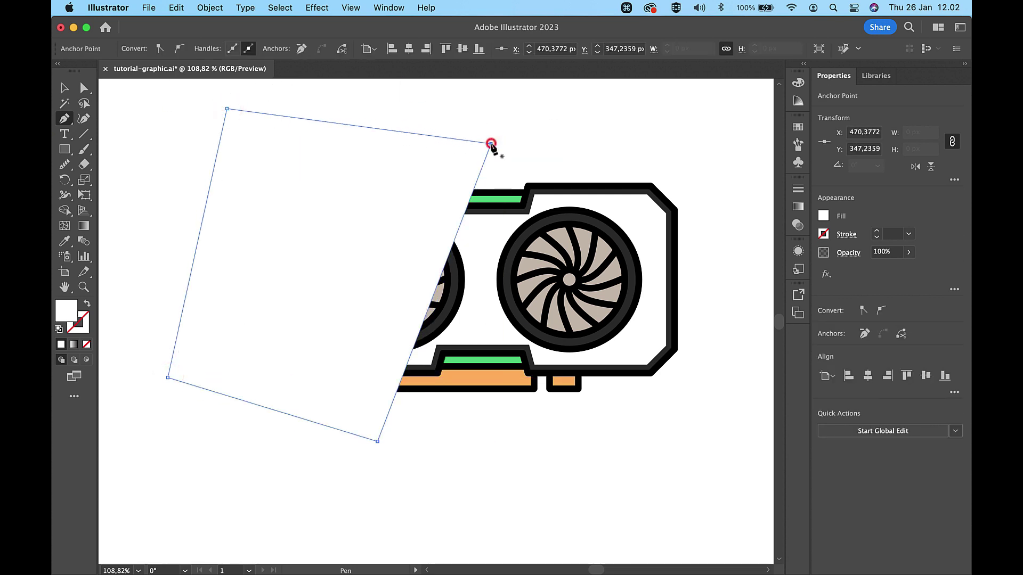
key(v)
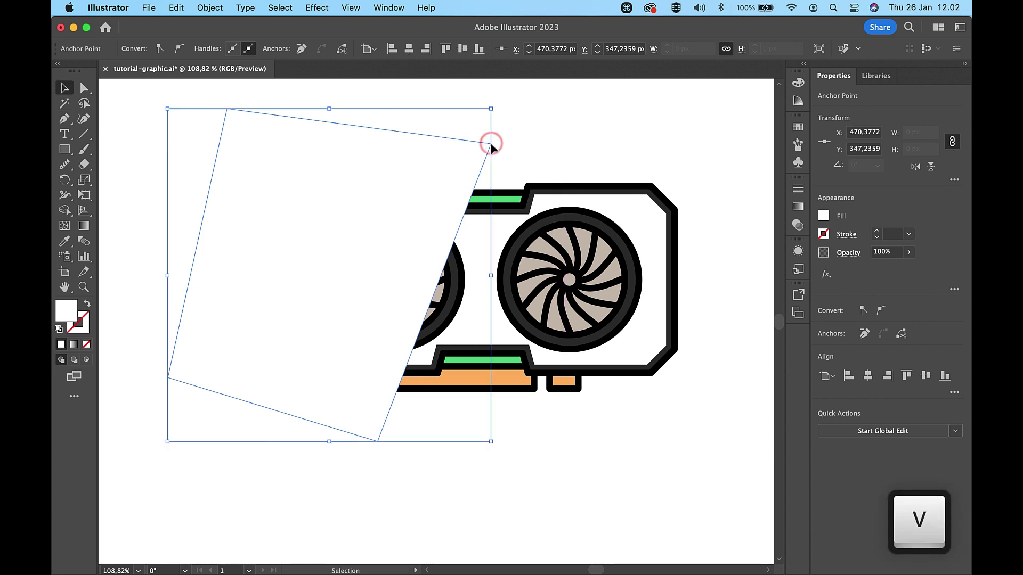
- Use Shape Builder on the quadrilateral and the white inset shape to remove the area outside the card and the inset's right part
shift+click(607, 208)
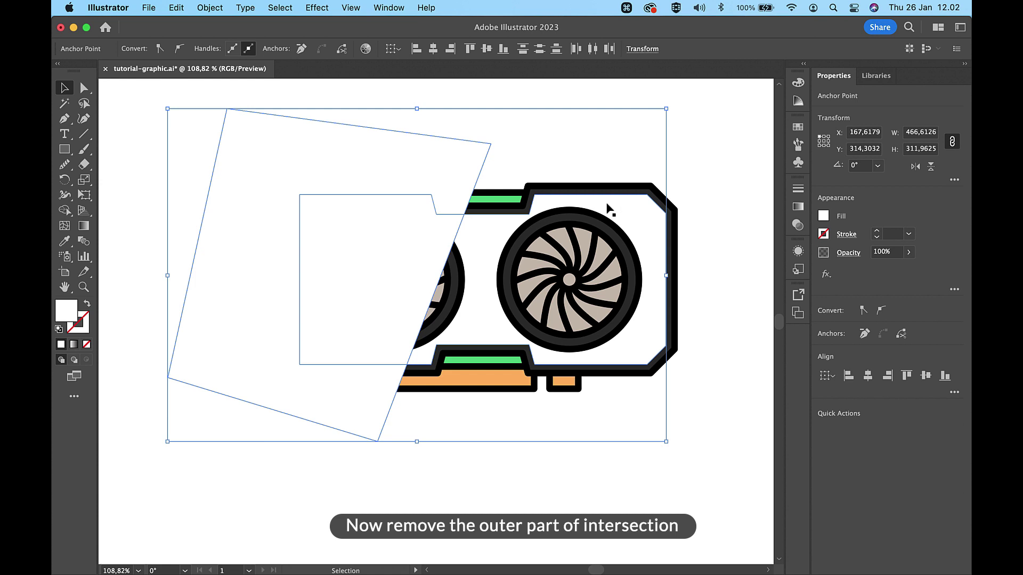
click(65, 211)
click(305, 169)
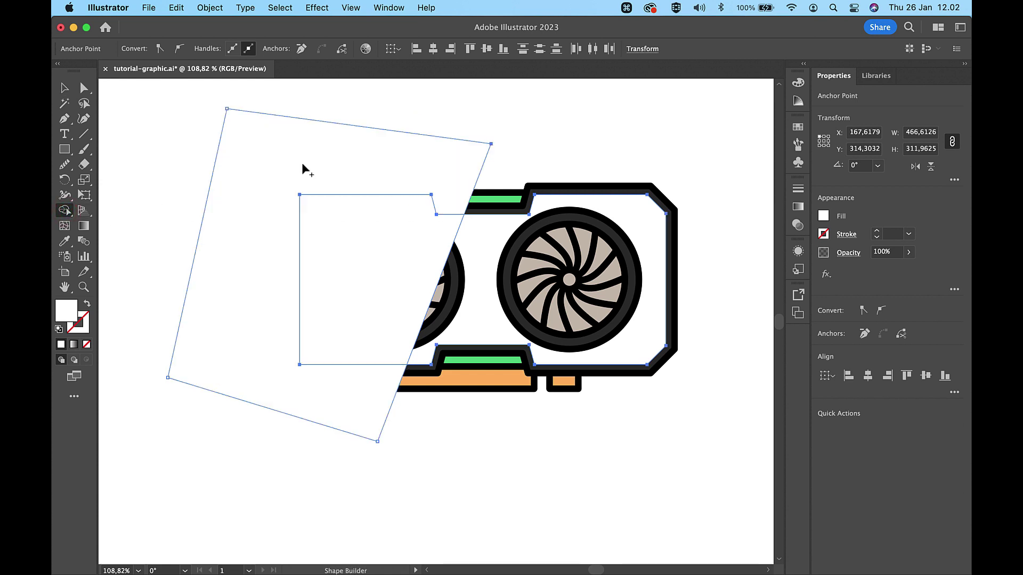
alt+click(386, 158)
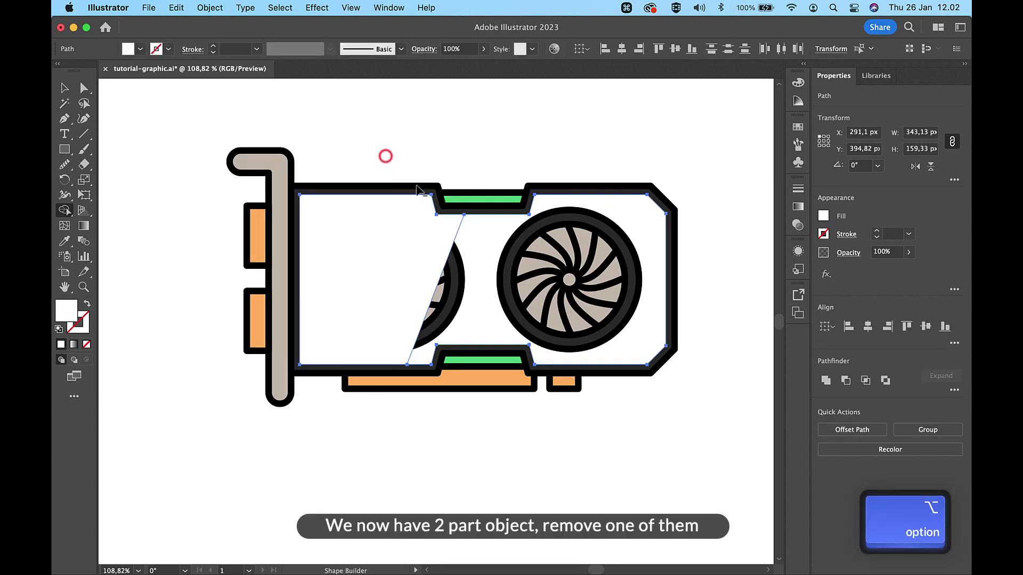
alt+click(484, 246)
key(v)
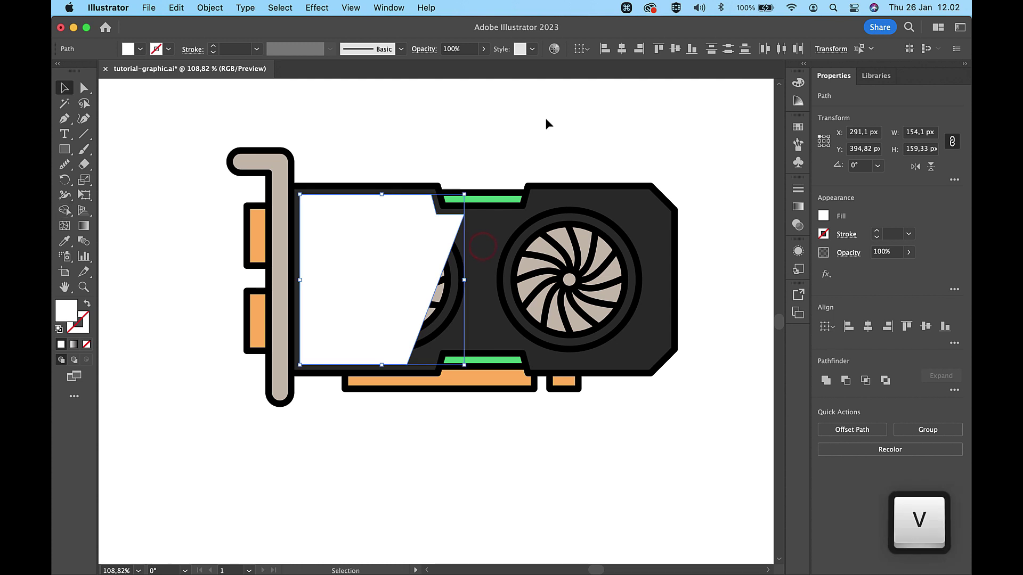
click(546, 118)
- Nudge the white piece covering the left fan down and up to check for a duplicate, and delete this top piece
click(376, 251)
key(shift+Down)
key(shift+Down)
key(shift+Down)
key(shift+Down)
key(shift+Up)
key(shift+Up)
key(shift+Up)
key(shift+Up)
key(shift+Down)
key(shift+Down)
key(shift+Down)
key(shift+Down)
key(shift+Up)
key(shift+Up)
key(shift+Up)
key(shift+Up)
key(shift+Down)
key(BackSpace)
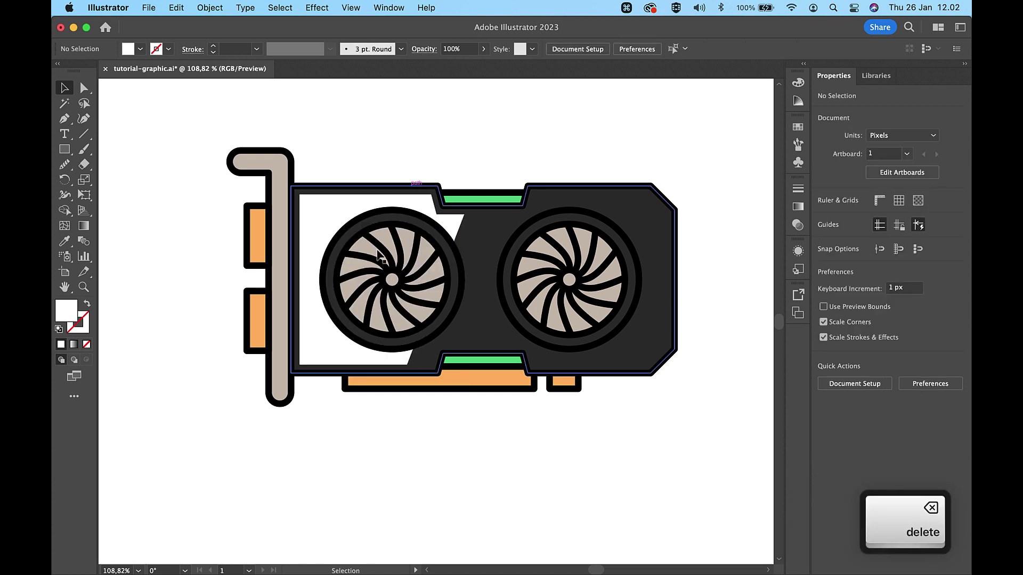
- Reduce the opacity of the remaining white piece behind the left fan to 10% and deselect it
click(321, 216)
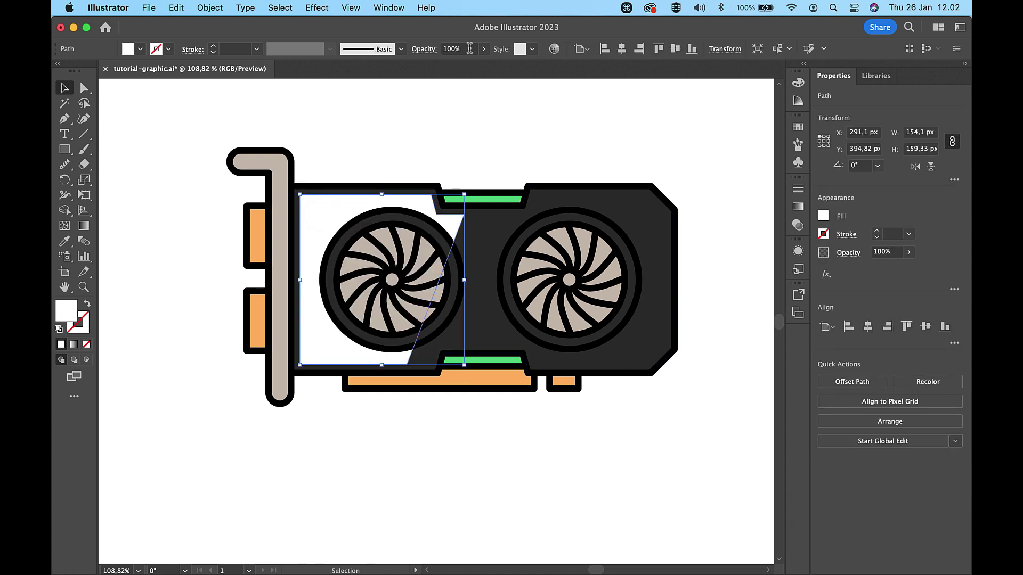
text(10)
key(Return)
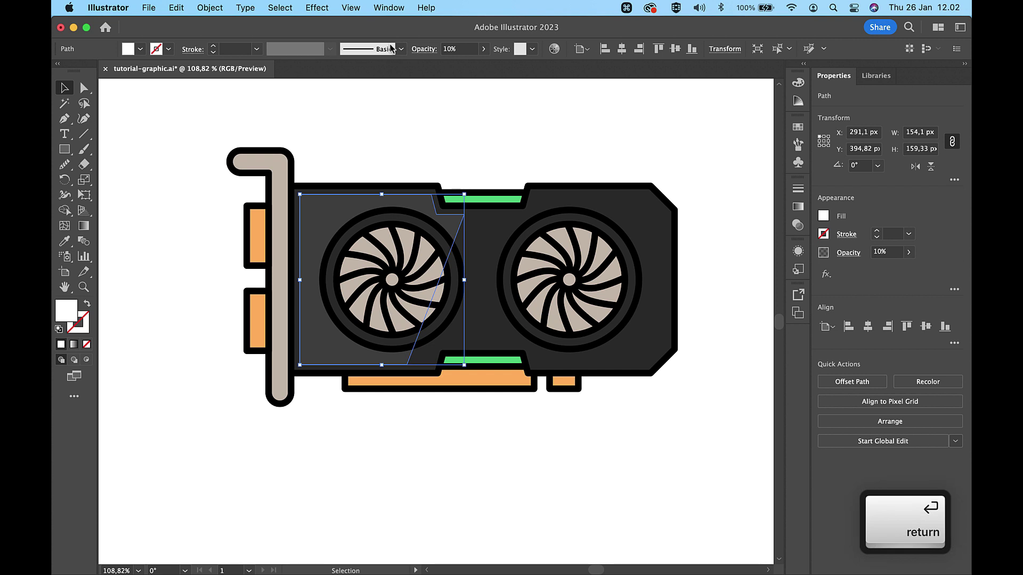
click(466, 106)
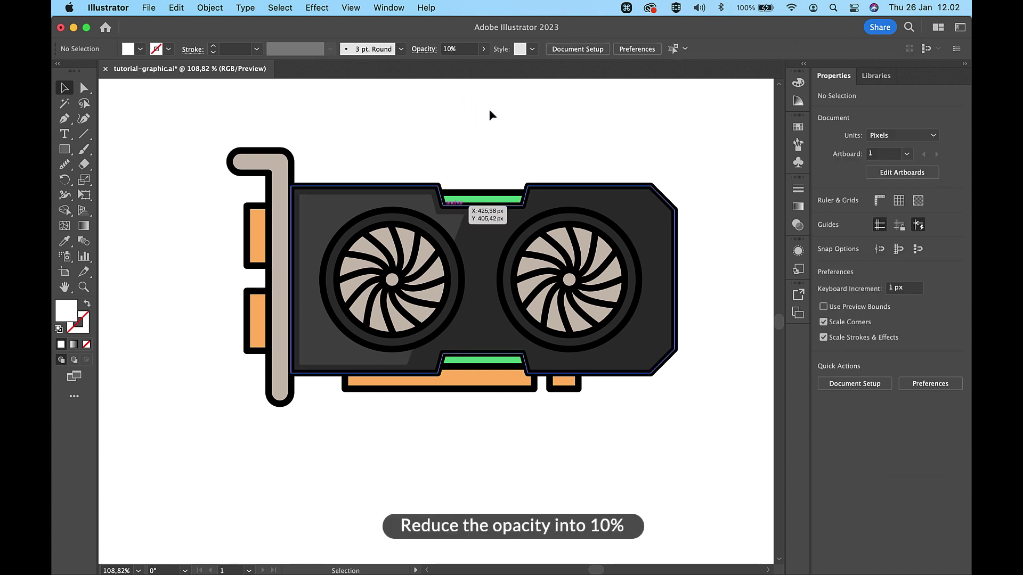
scroll(557, 123, down, 3)
scroll(557, 123, up, 4)
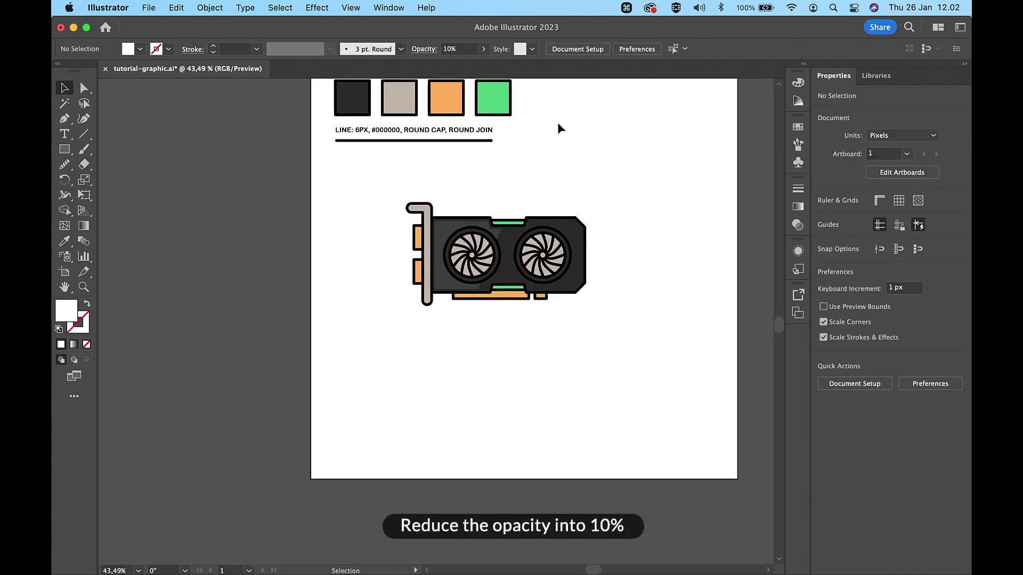
scroll(622, 168, up, 2)
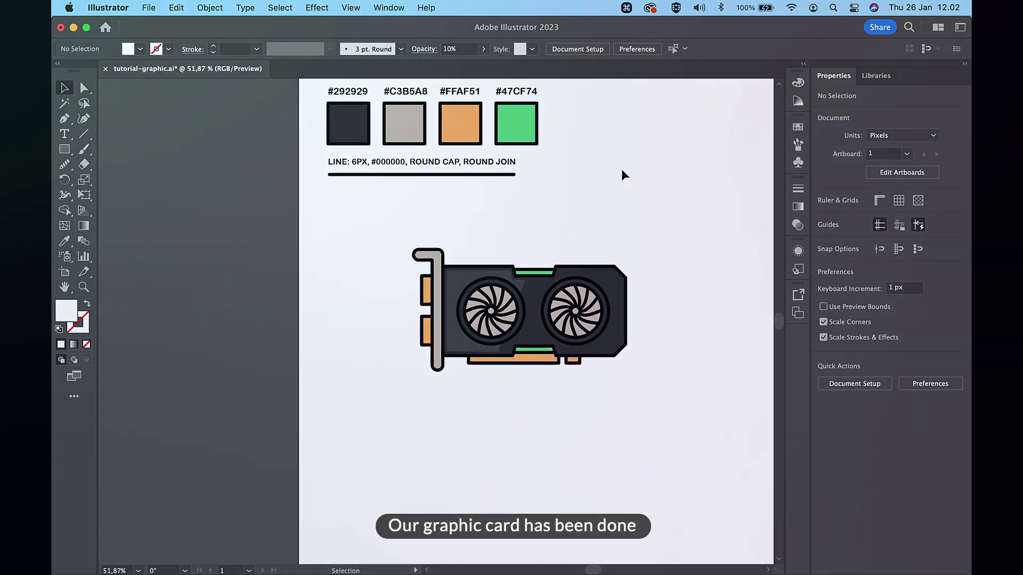
key(alt+super)
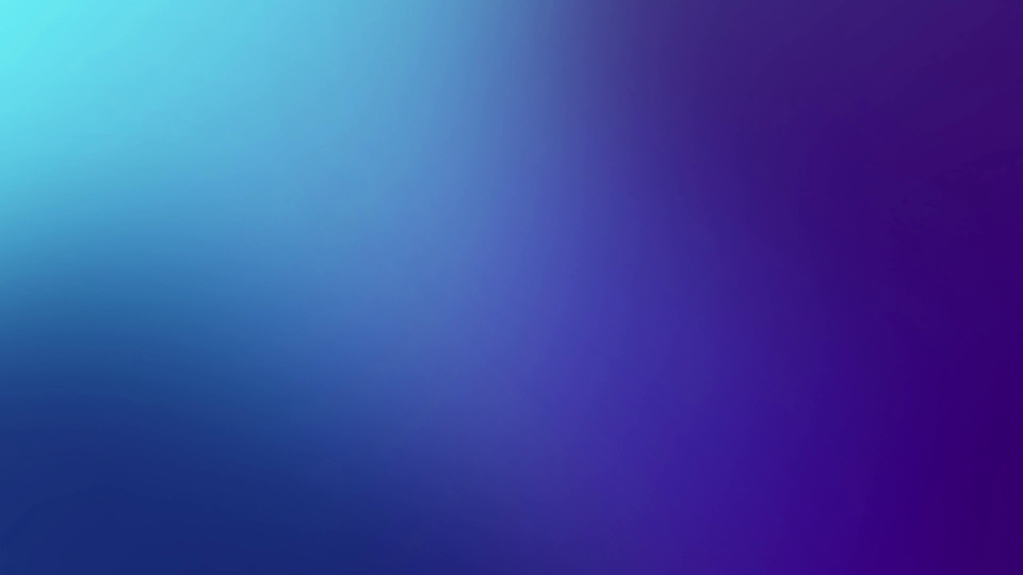